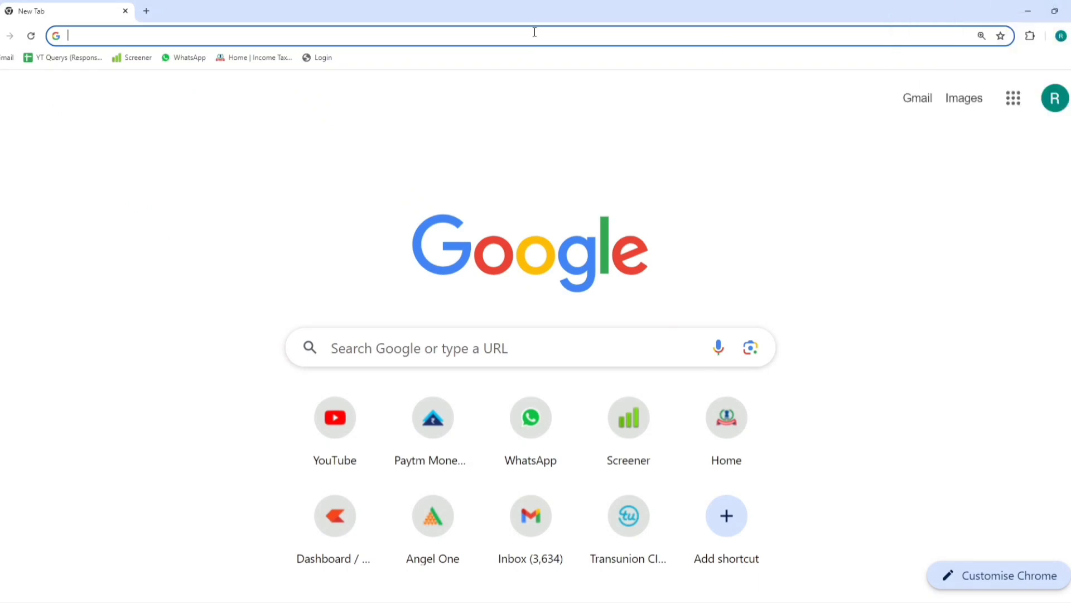
Log in to the e-Filing Portal with the account's user ID and password
click(270, 60)
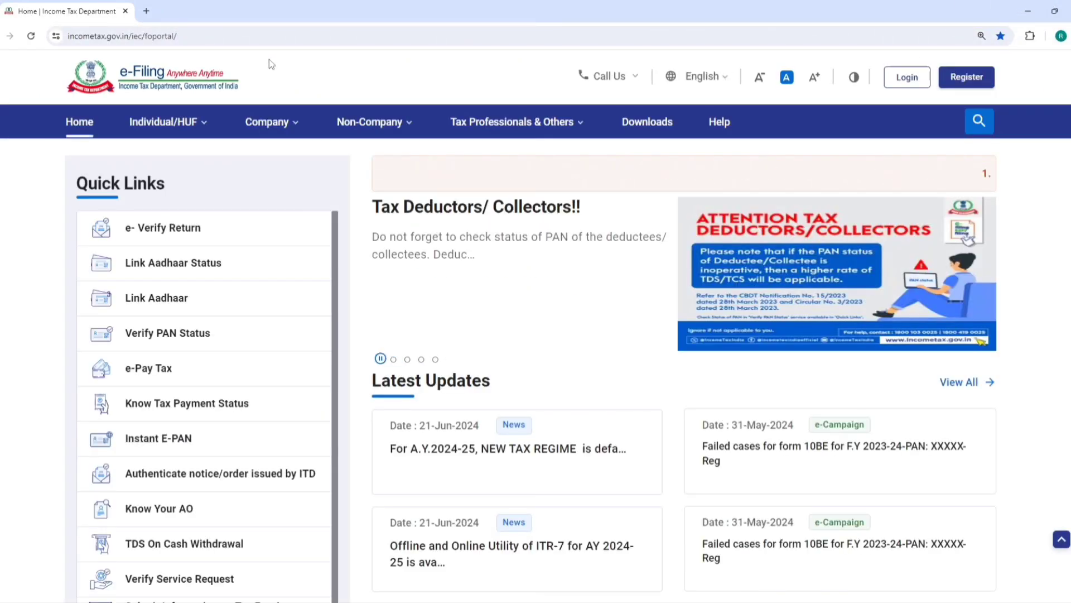
click(905, 79)
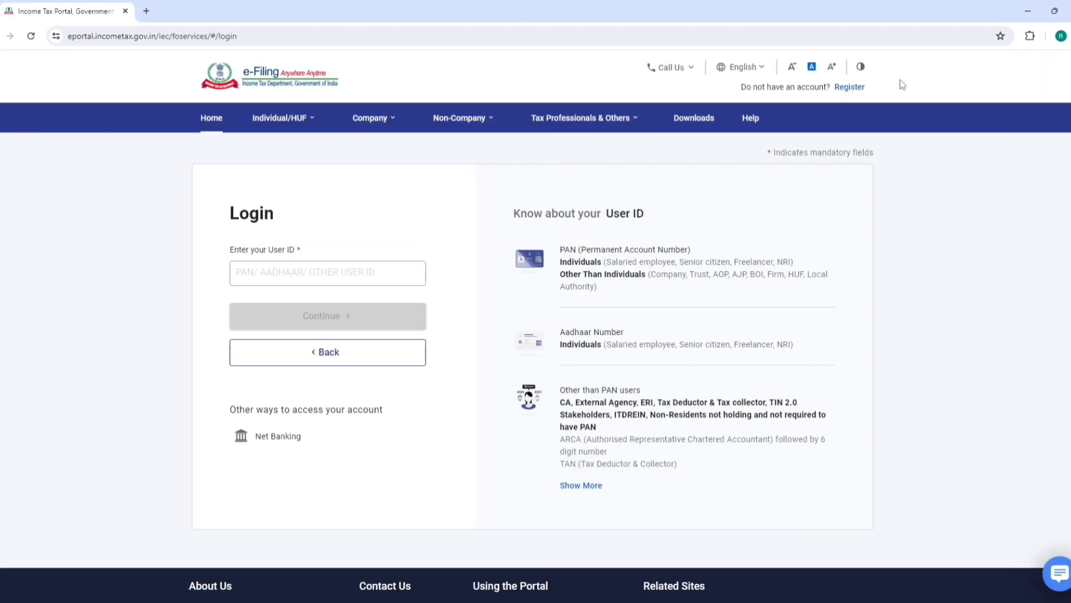
click(318, 275)
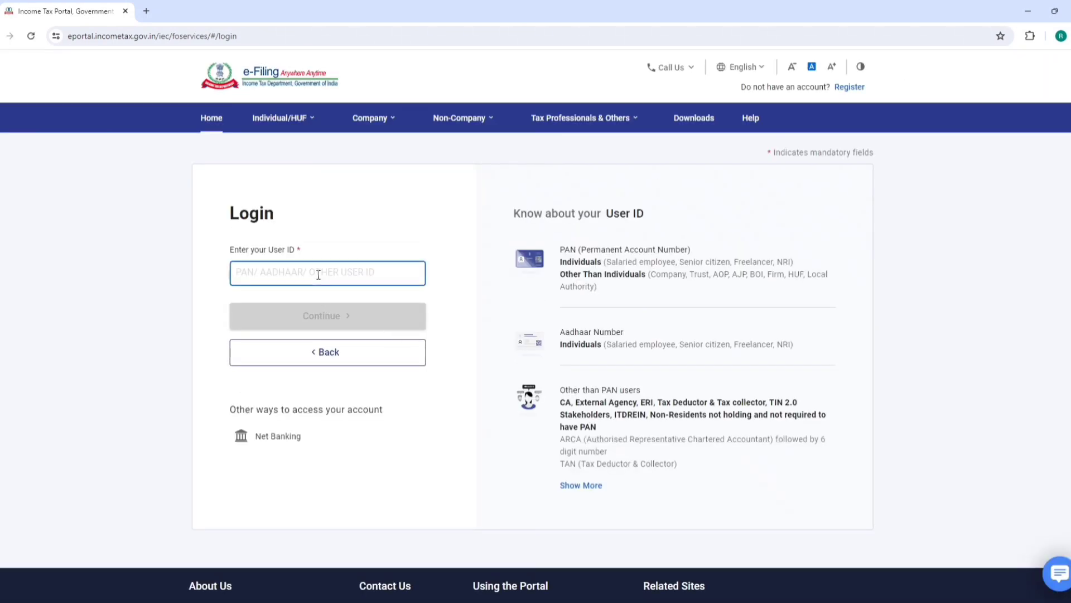
key(ctrl+v)
click(316, 308)
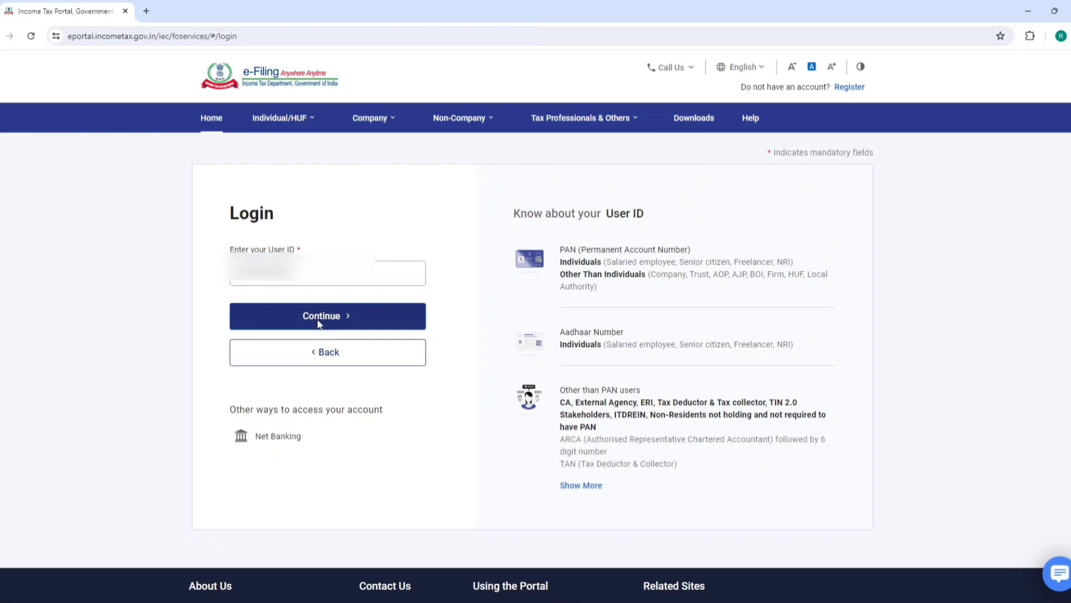
click(235, 316)
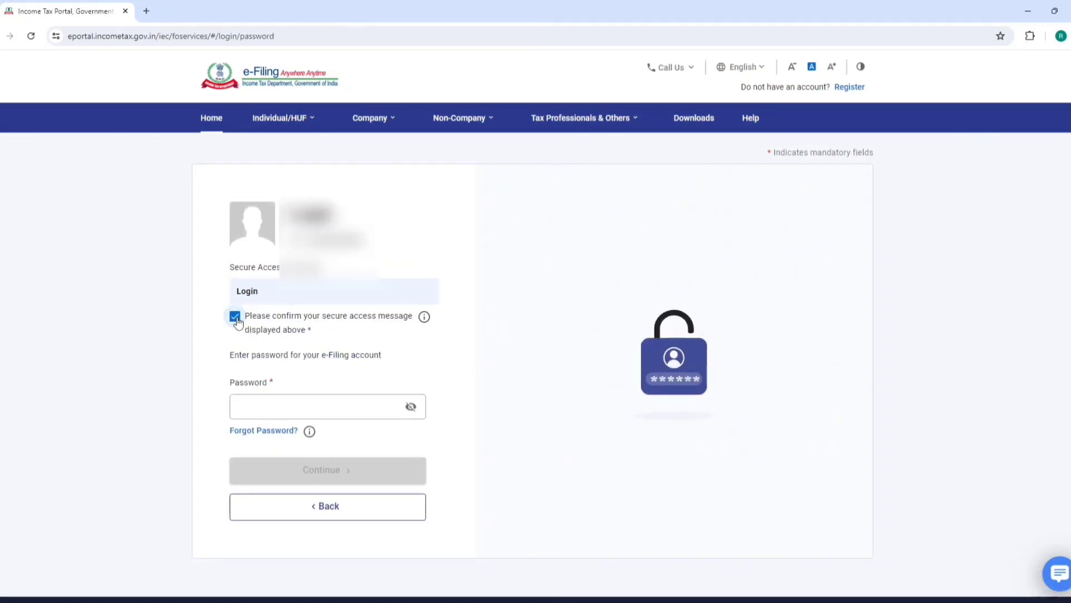
click(276, 406)
key(ctrl+v)
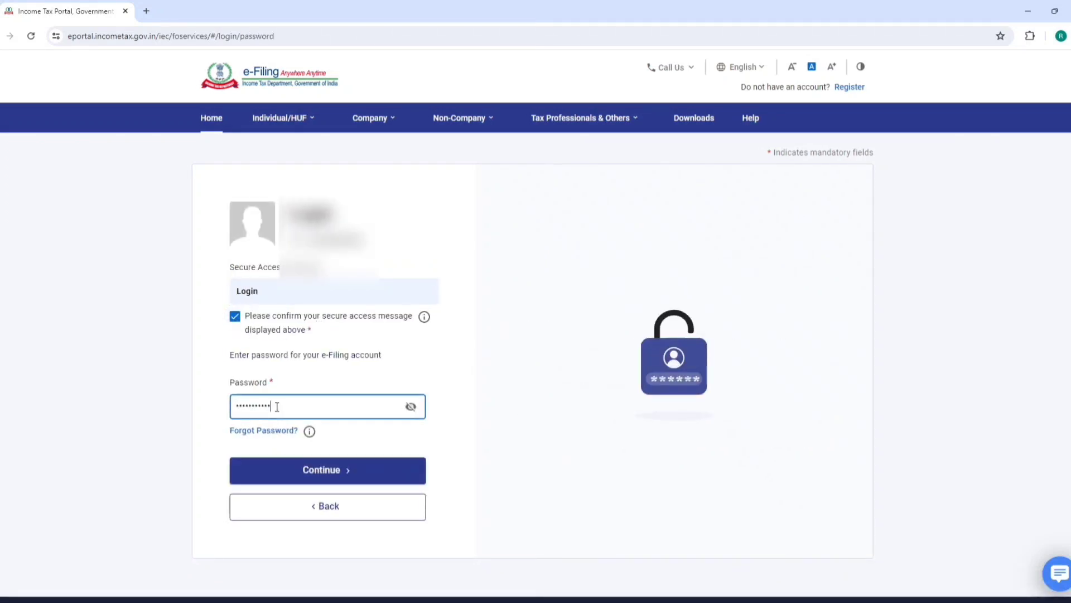
click(328, 475)
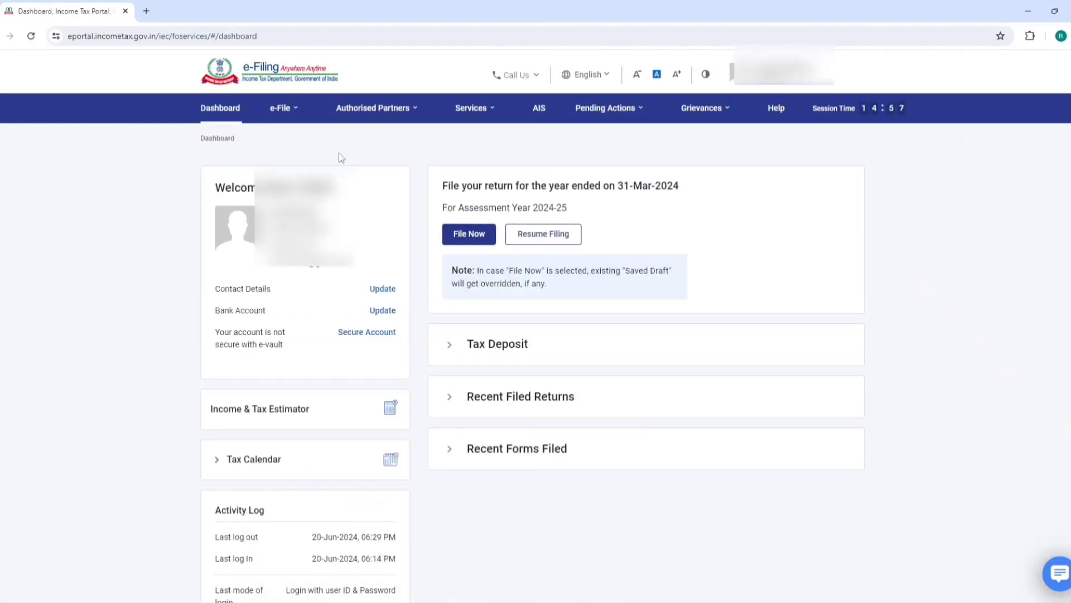
click(285, 109)
mouse_move(311, 139)
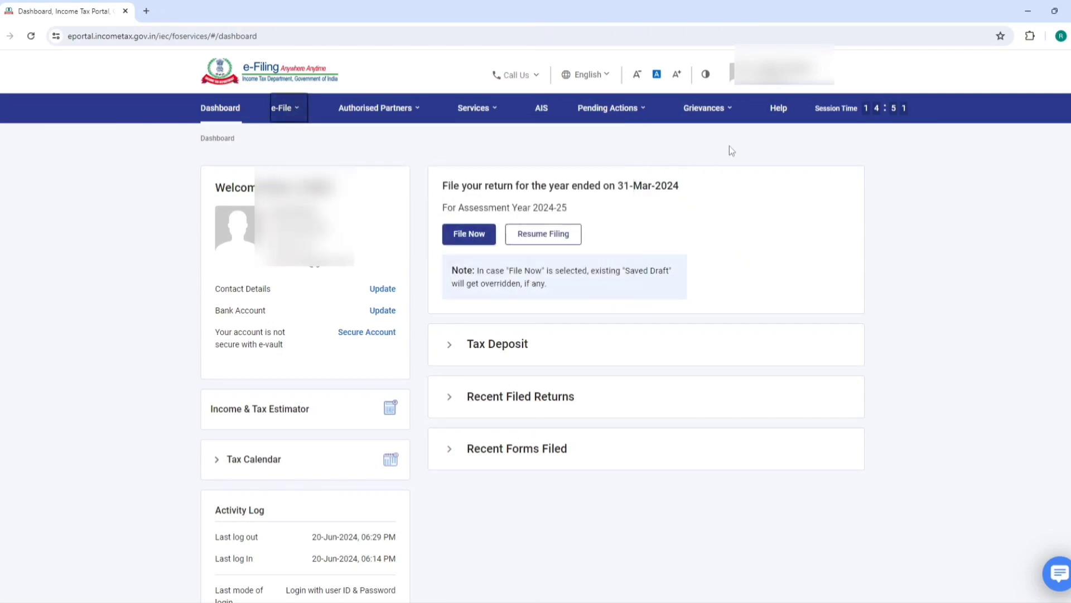
click(537, 109)
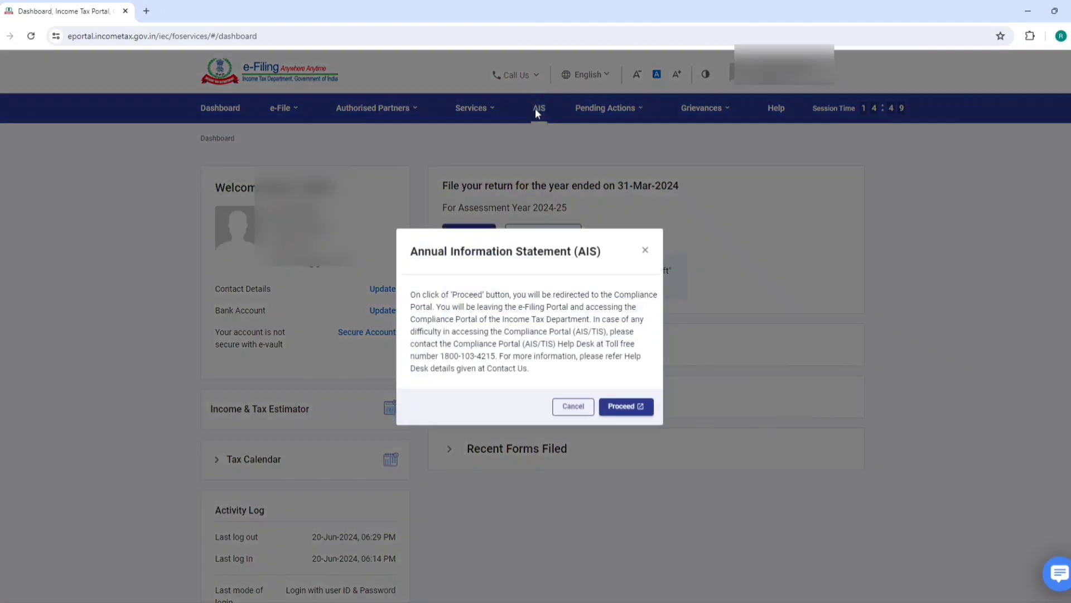
click(625, 406)
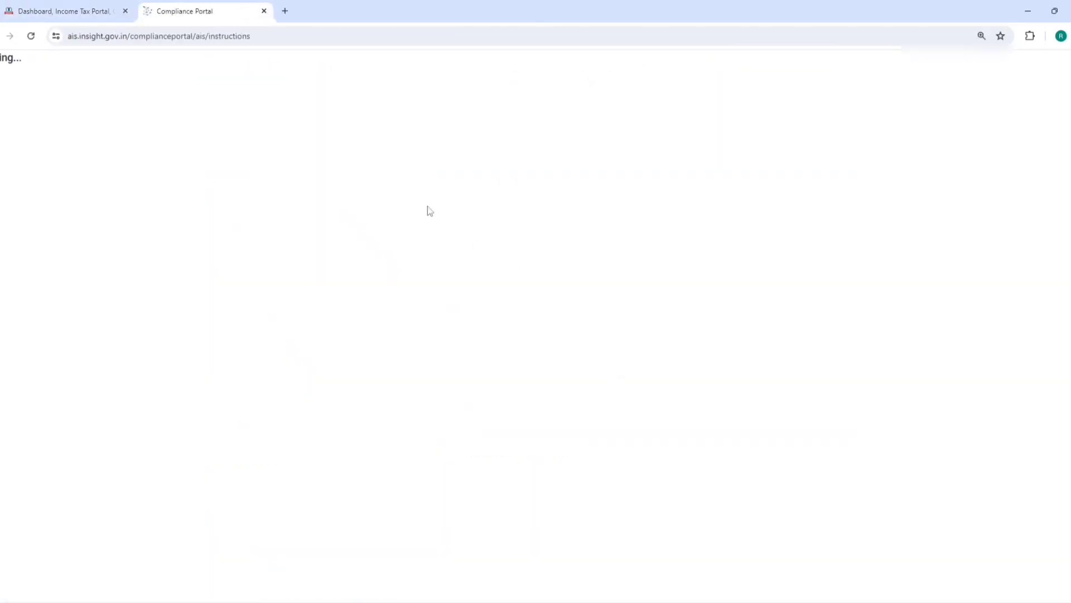
click(142, 181)
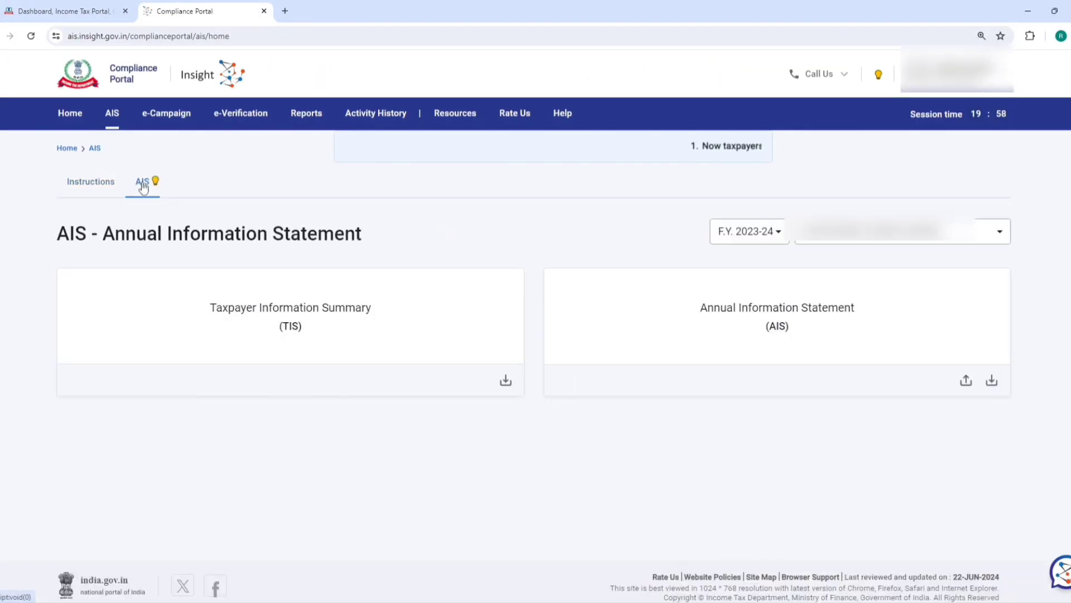
click(234, 301)
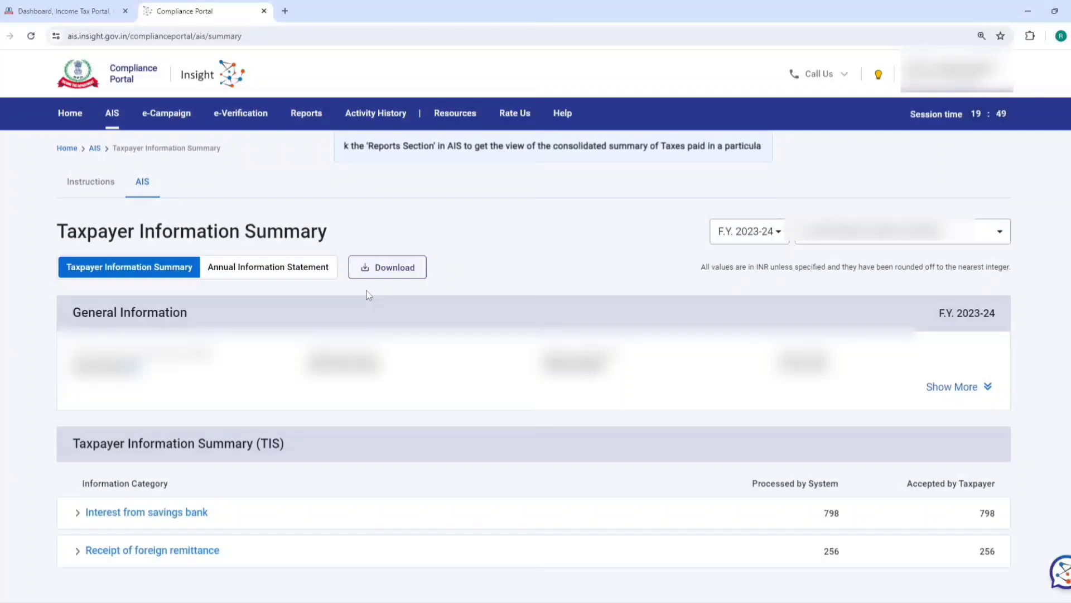
click(264, 12)
click(584, 110)
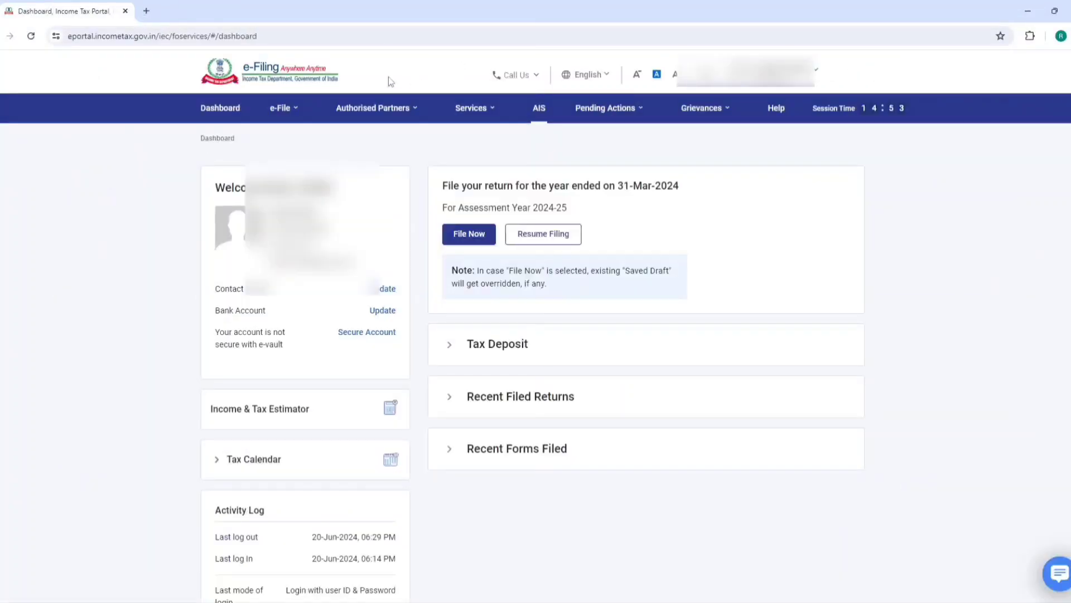
click(287, 114)
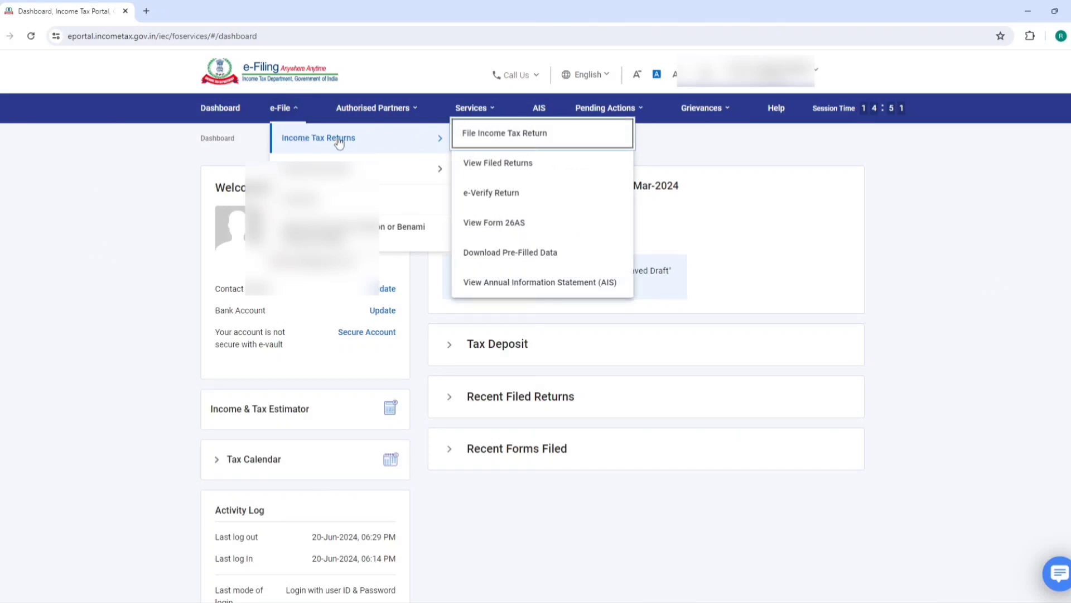
click(505, 222)
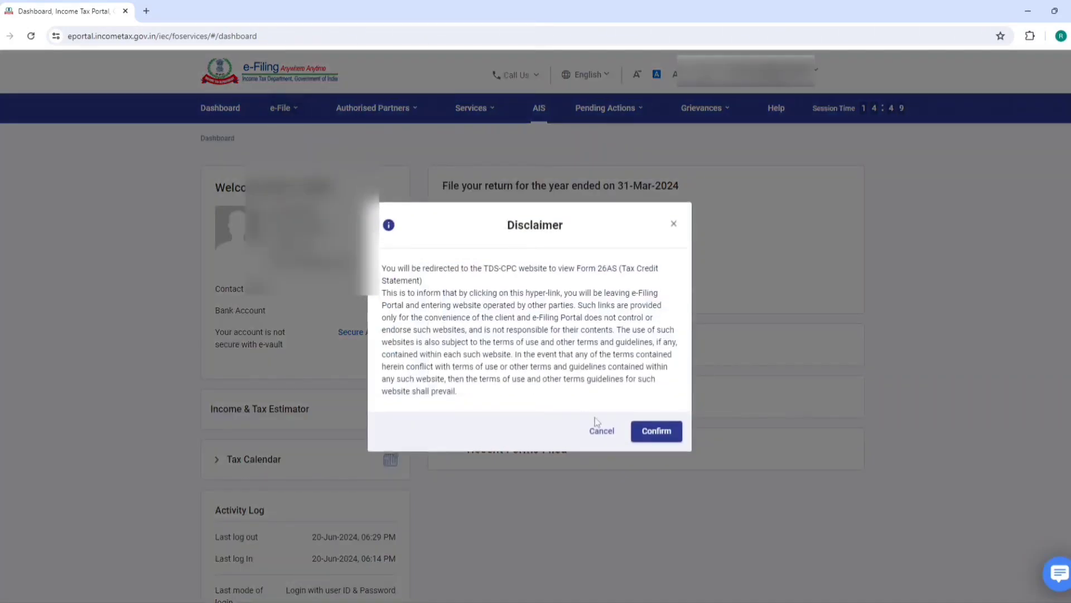
click(656, 431)
click(322, 332)
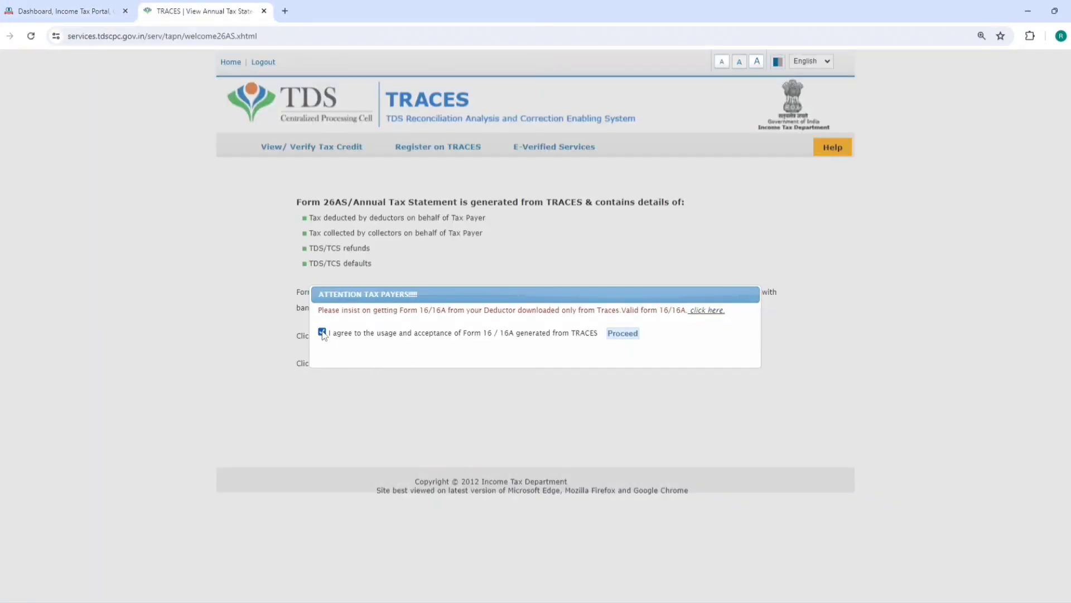
click(621, 334)
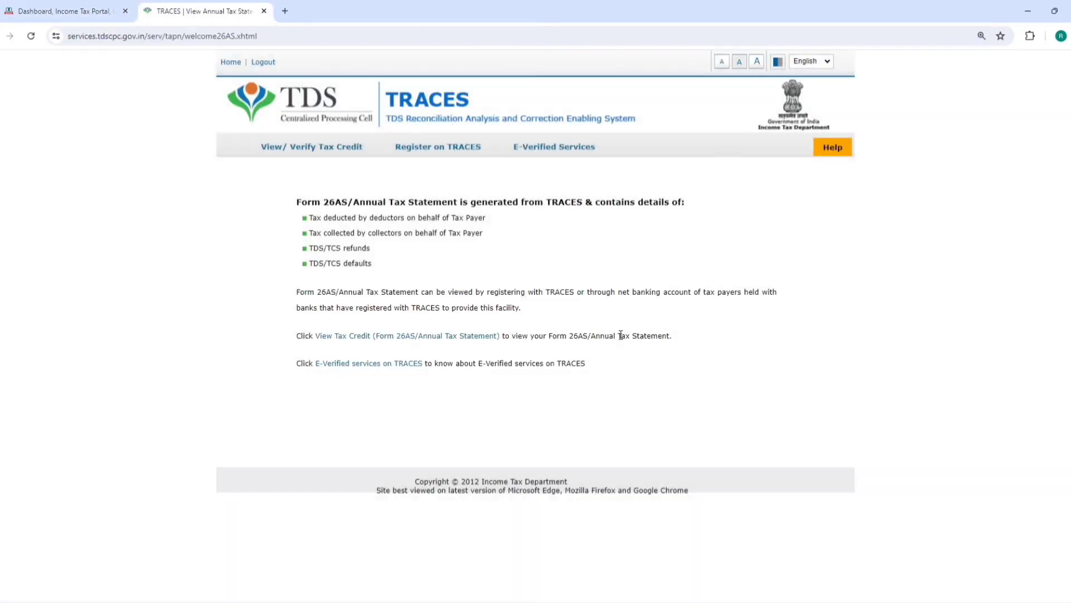
click(377, 337)
click(556, 213)
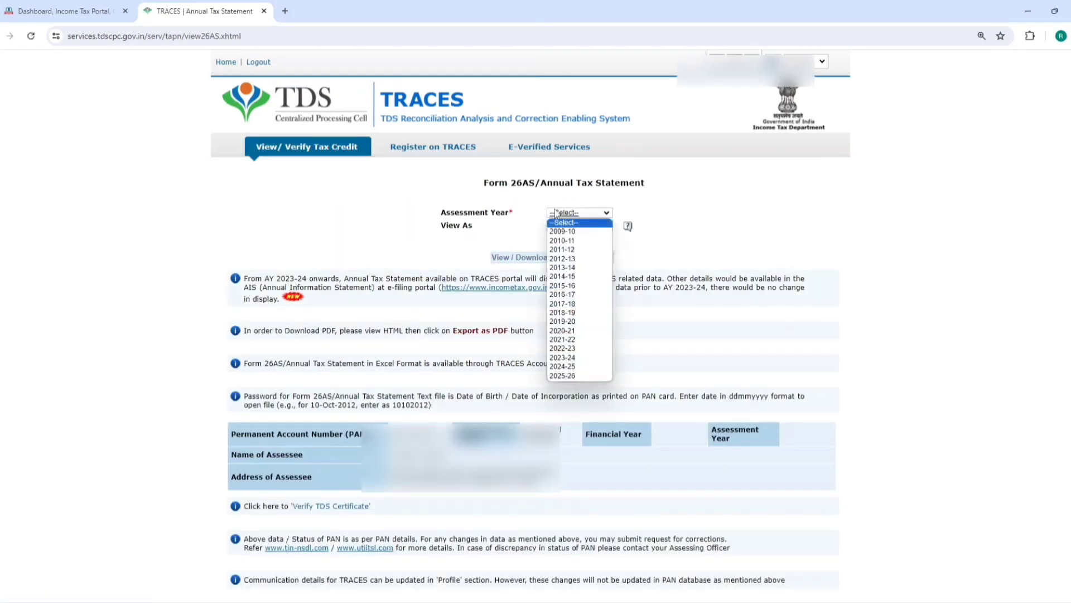
click(562, 366)
click(564, 226)
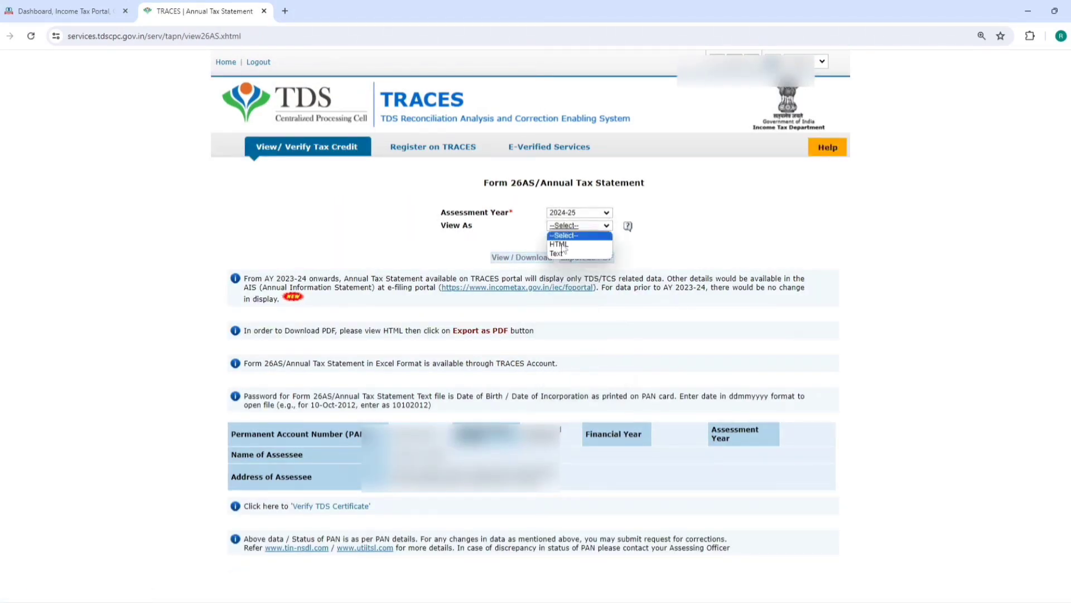
click(559, 244)
click(523, 258)
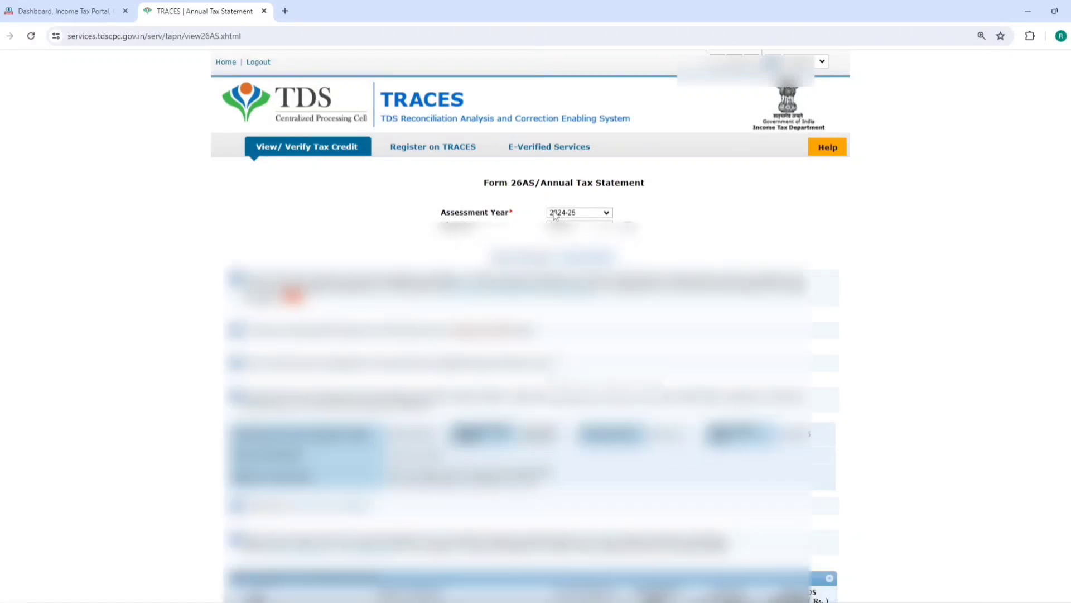
scroll(555, 214, down, 4)
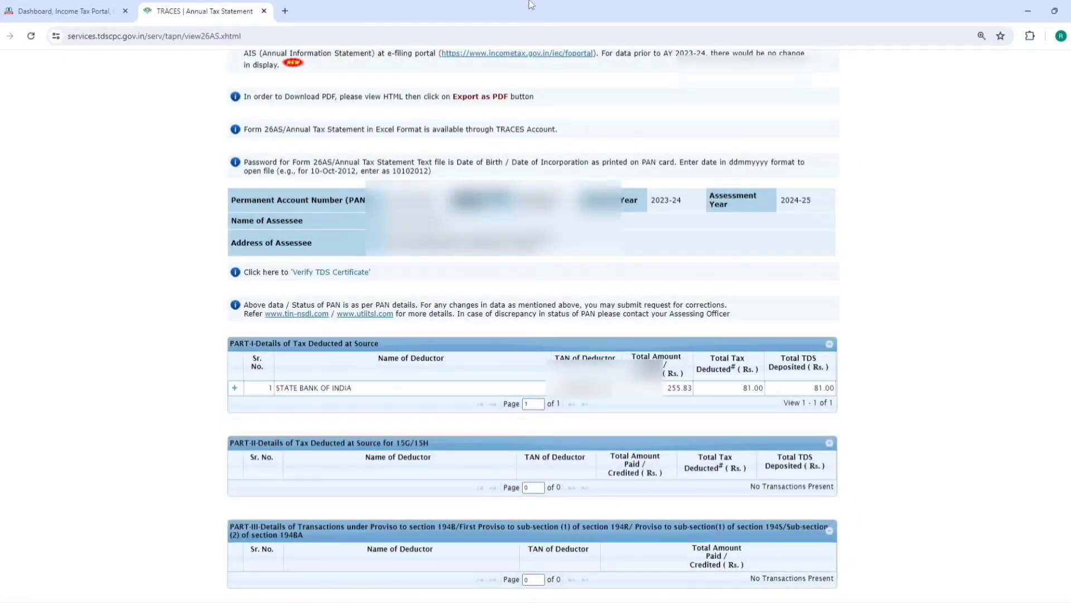
Start a fresh online return for AY 2024-25 with Individual status
click(264, 11)
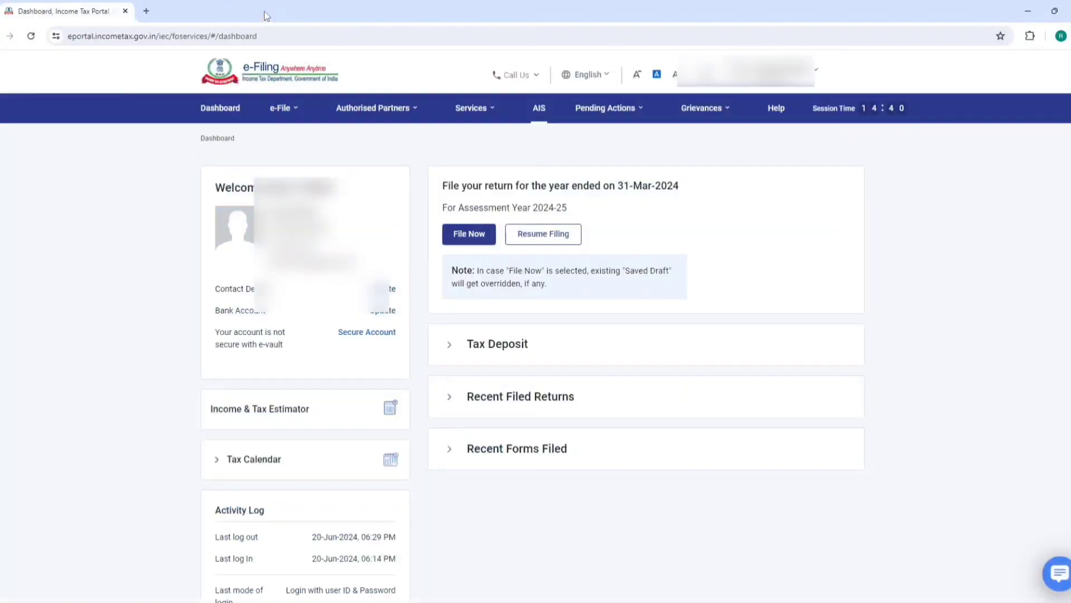
mouse_move(474, 108)
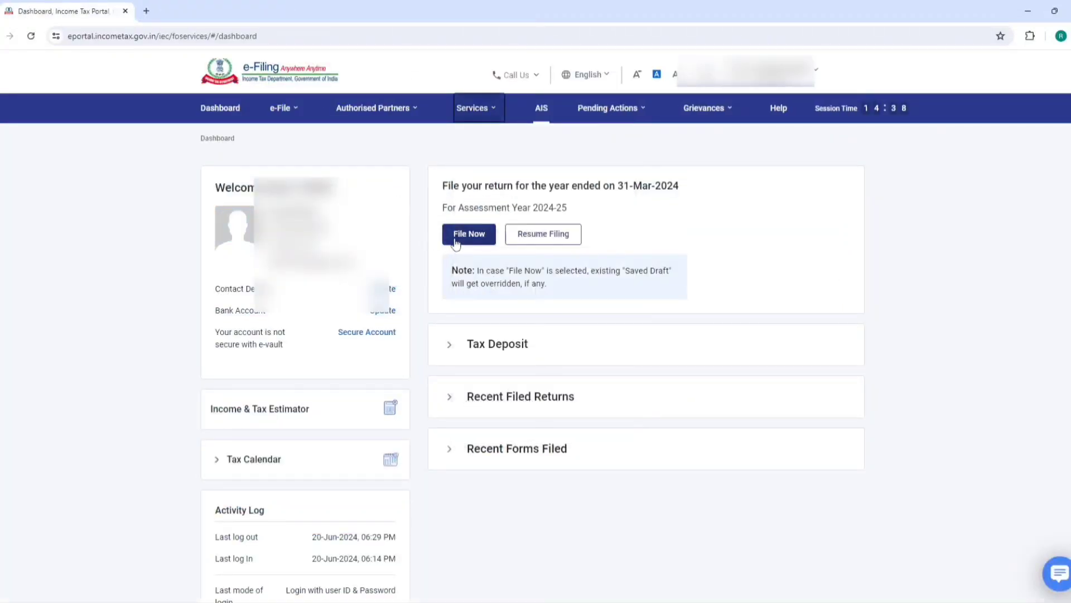
click(453, 235)
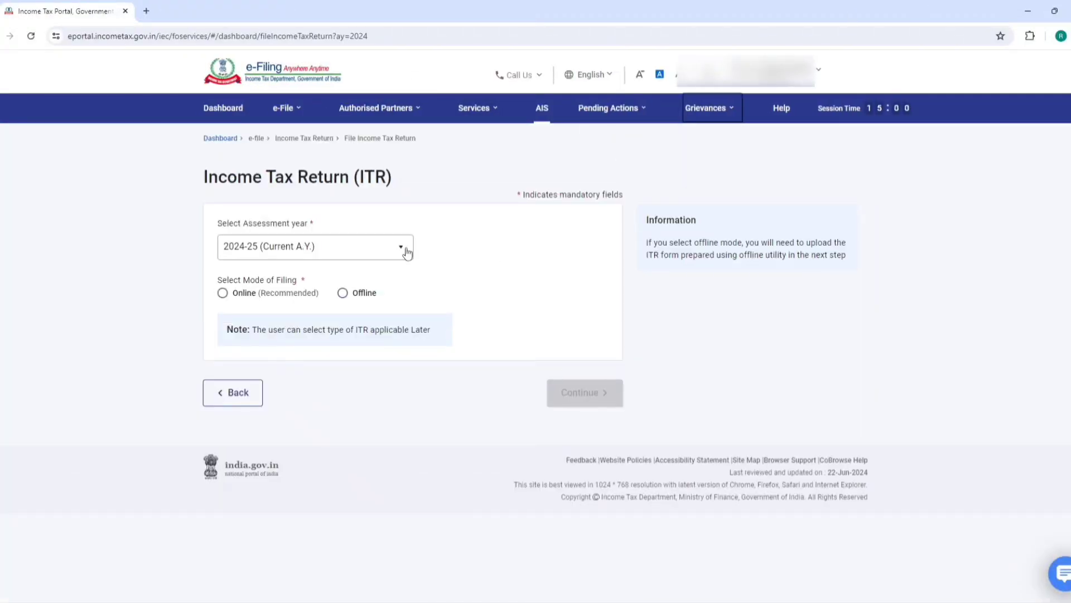
click(240, 292)
click(580, 395)
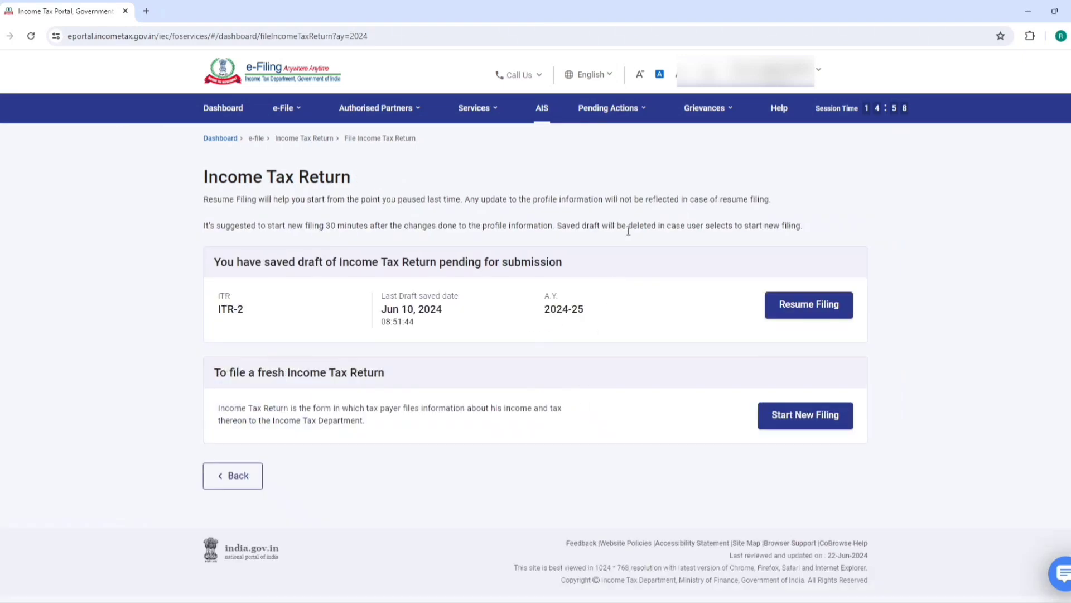
click(801, 414)
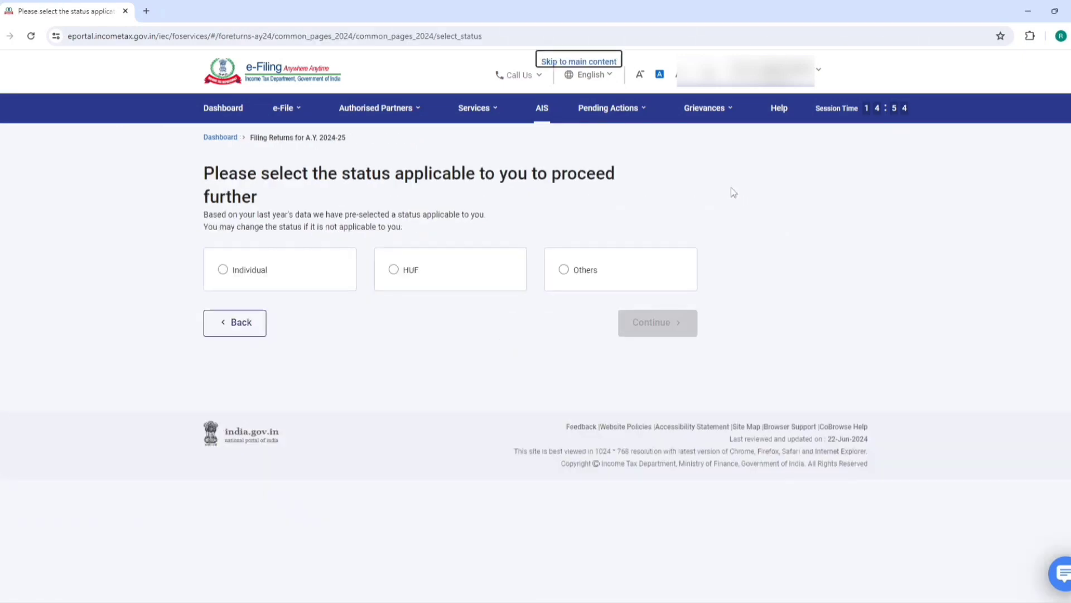
click(664, 322)
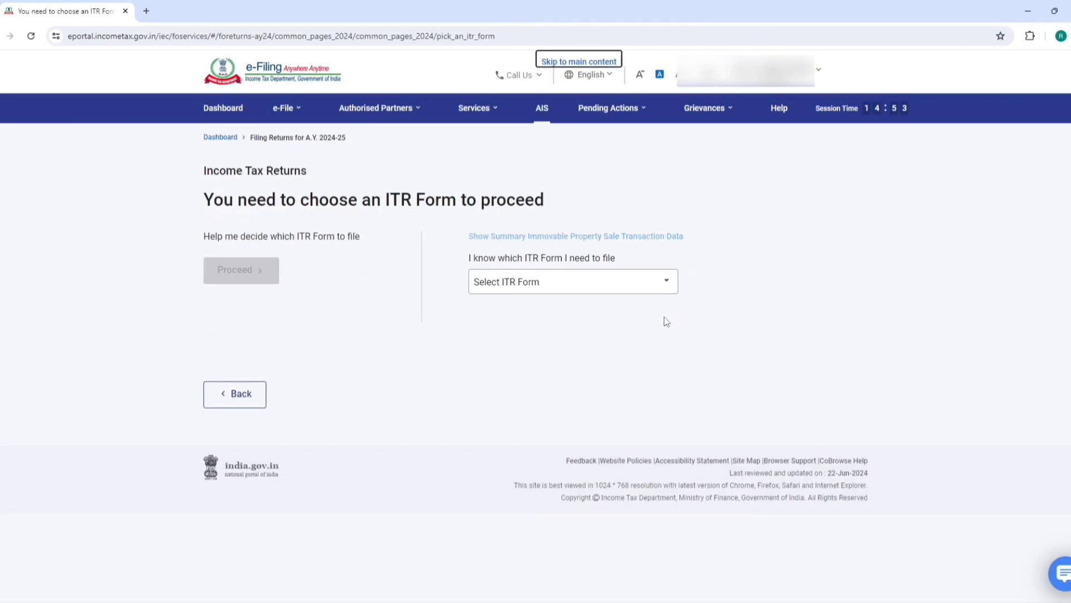
Choose the ITR-2 form and begin filling it in
click(590, 284)
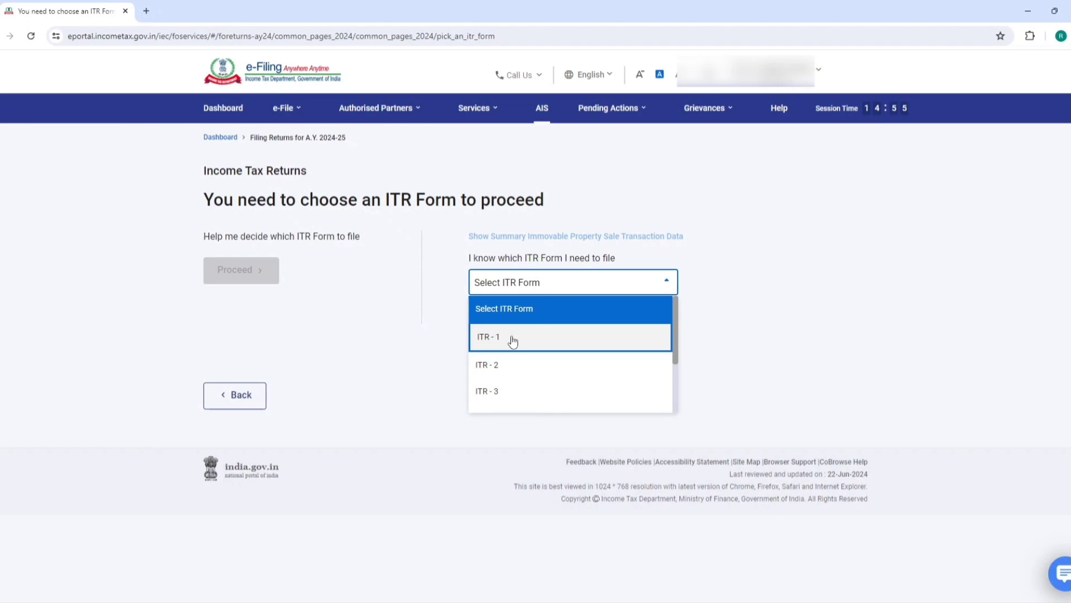
click(492, 366)
click(527, 373)
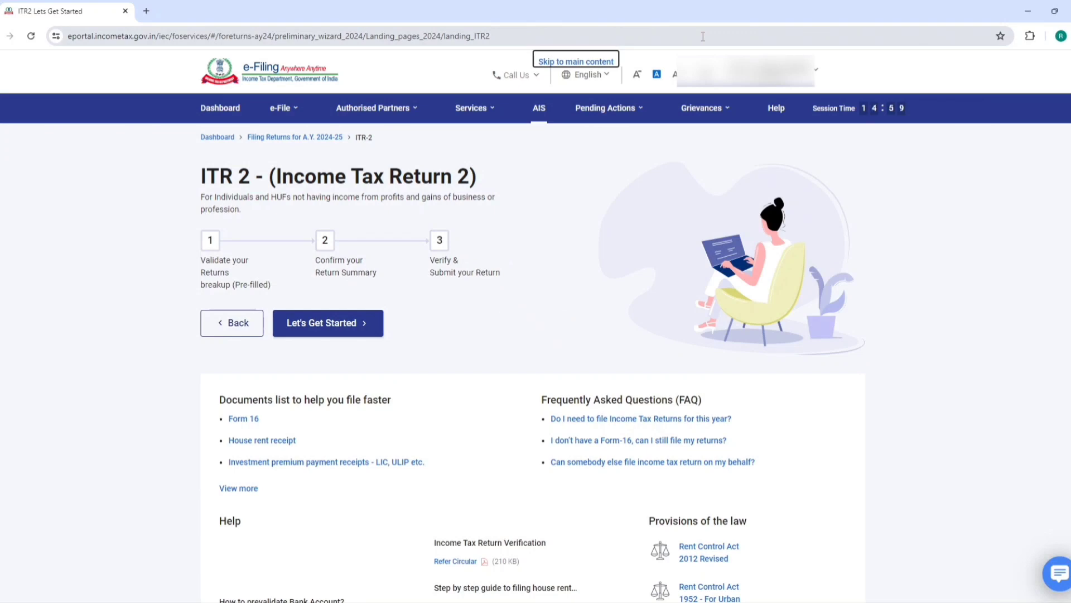
click(328, 323)
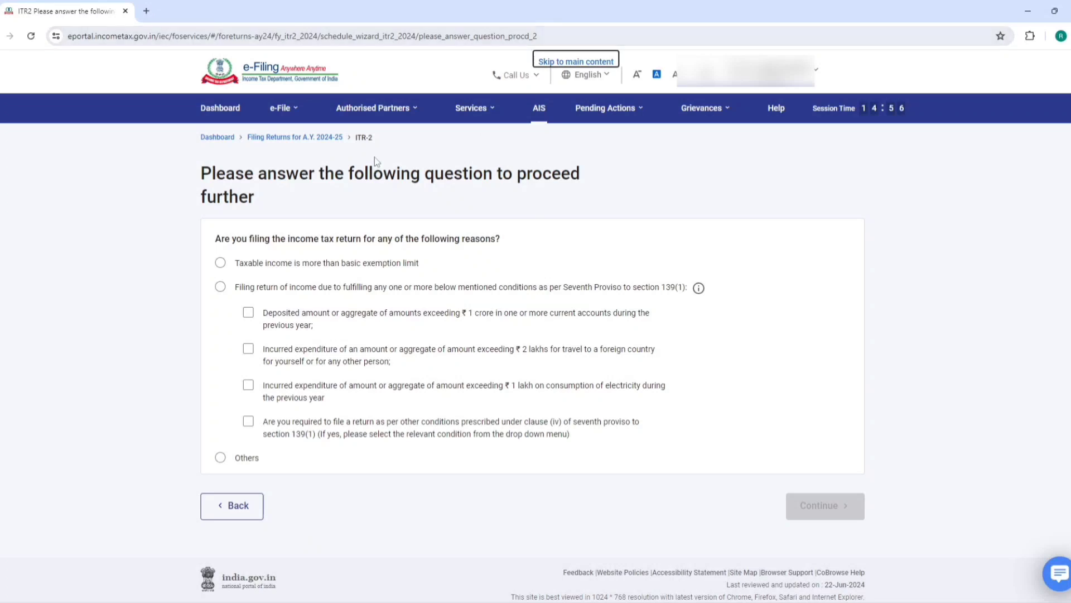
Give 'Others' as the reason for filing the return
click(221, 263)
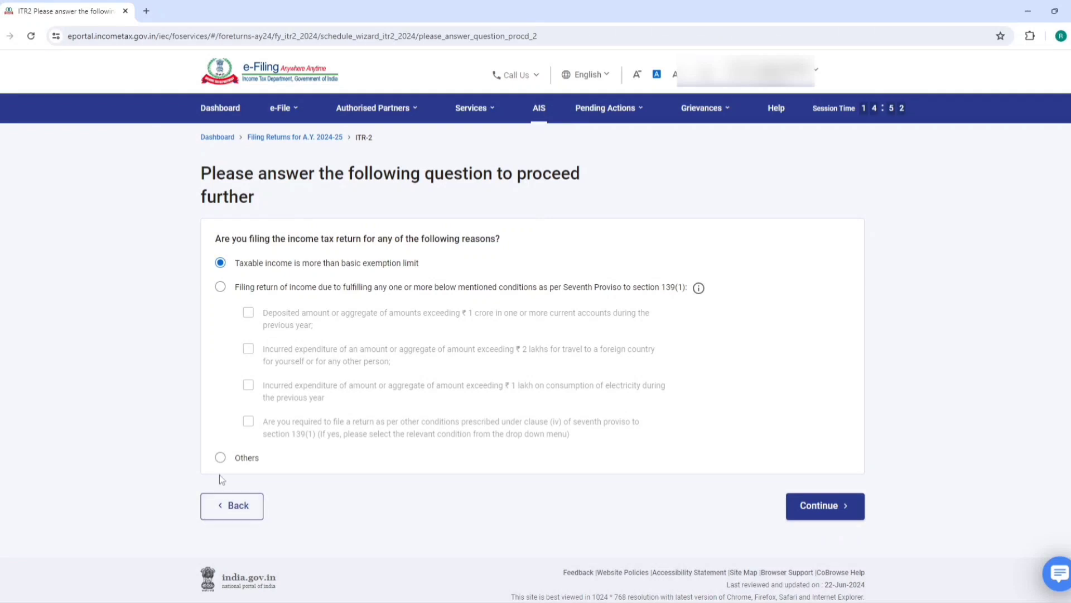
click(220, 457)
click(819, 505)
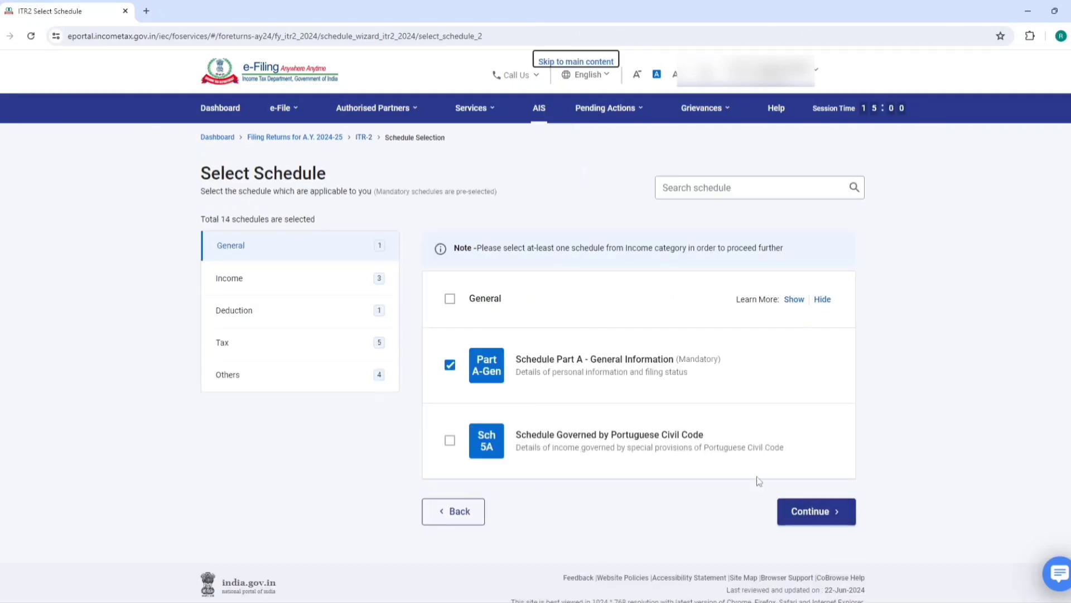
Untick Schedule Salary from the income schedules and submit the selection, accepting the note
click(241, 283)
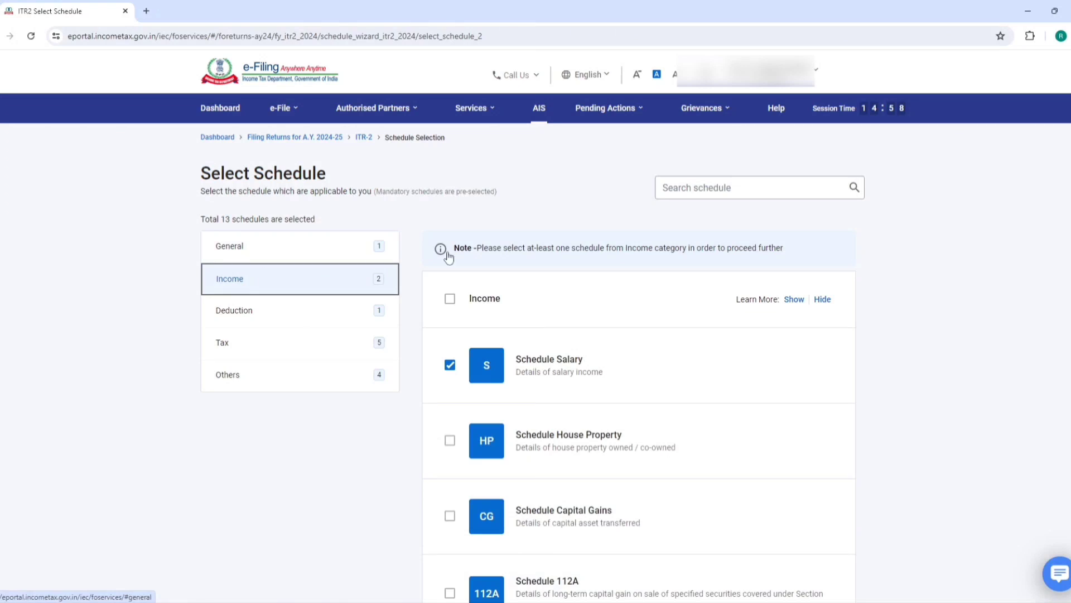
scroll(617, 263, down, 3)
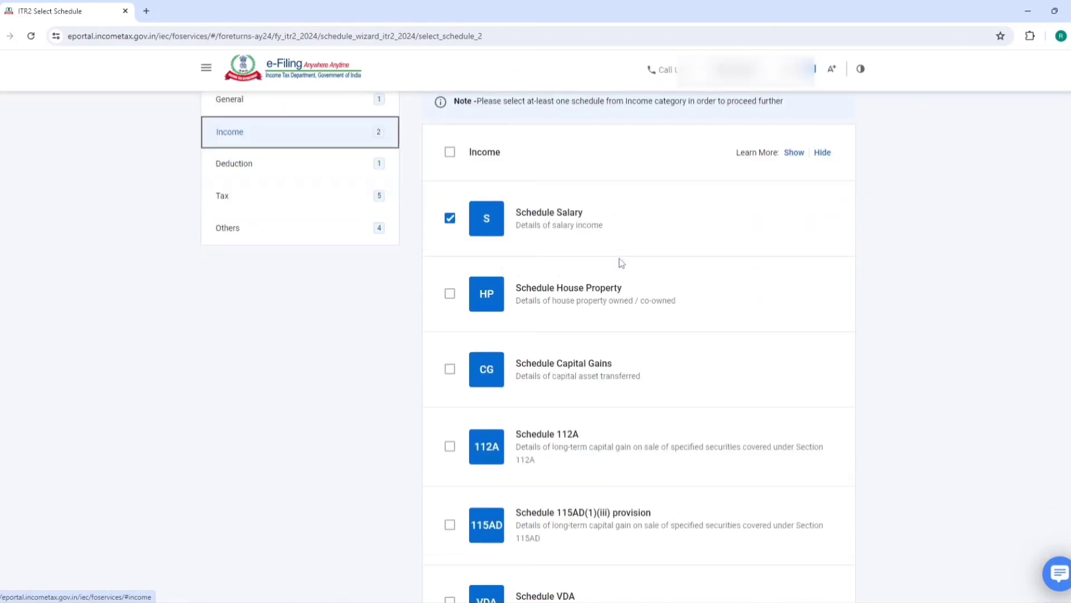
click(450, 222)
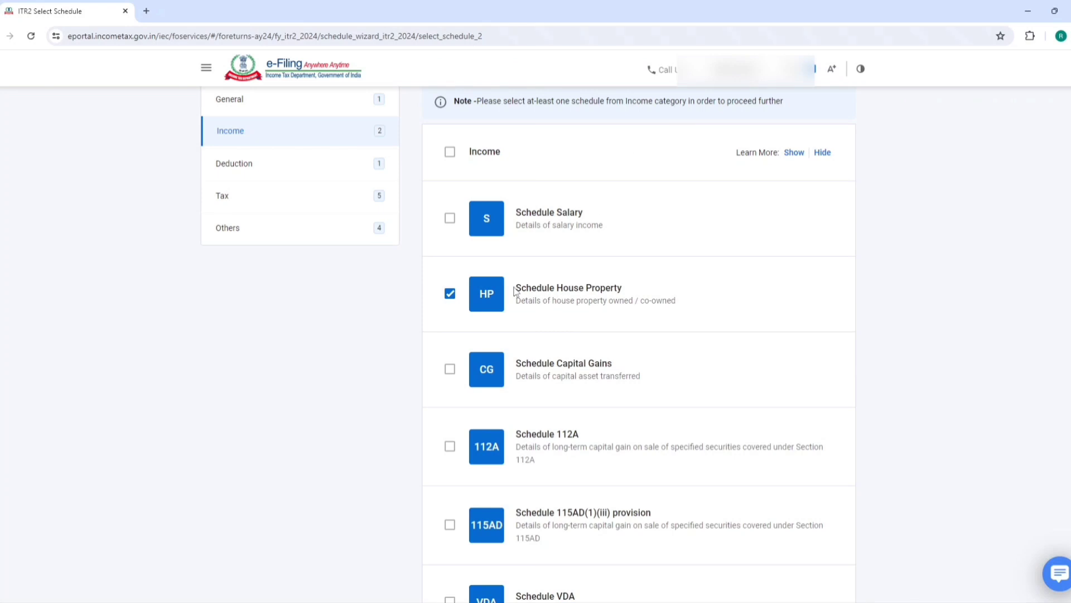
scroll(452, 303, down, 3)
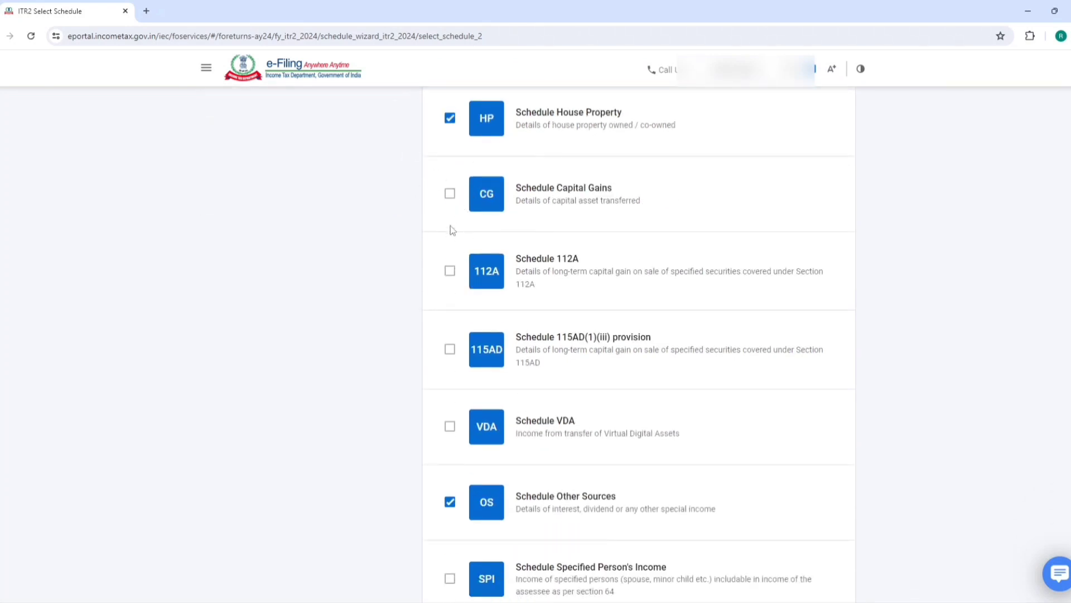
scroll(452, 230, down, 3)
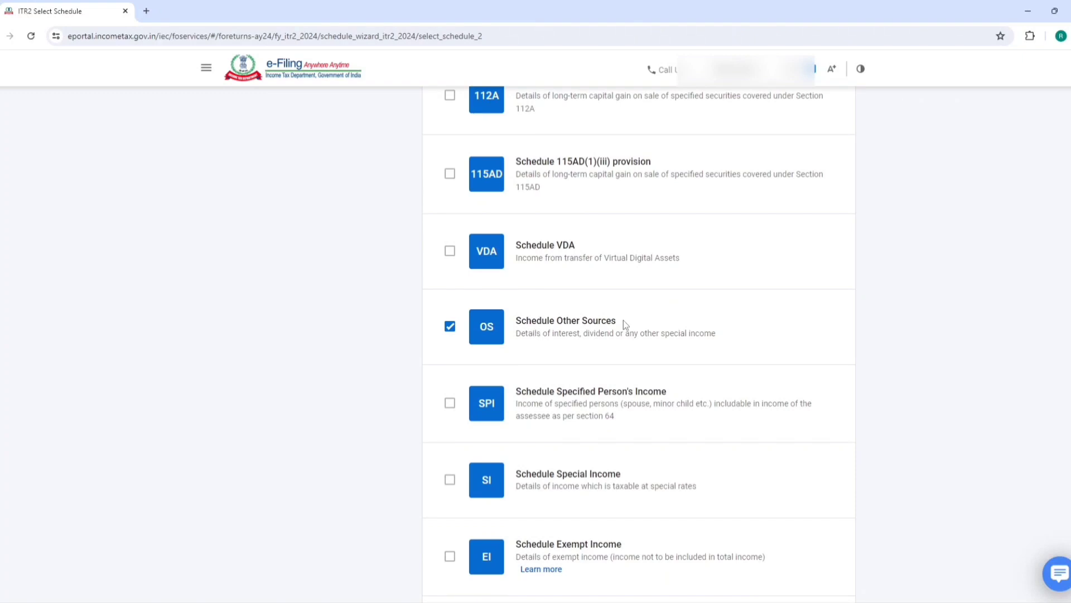
scroll(604, 379, down, 7)
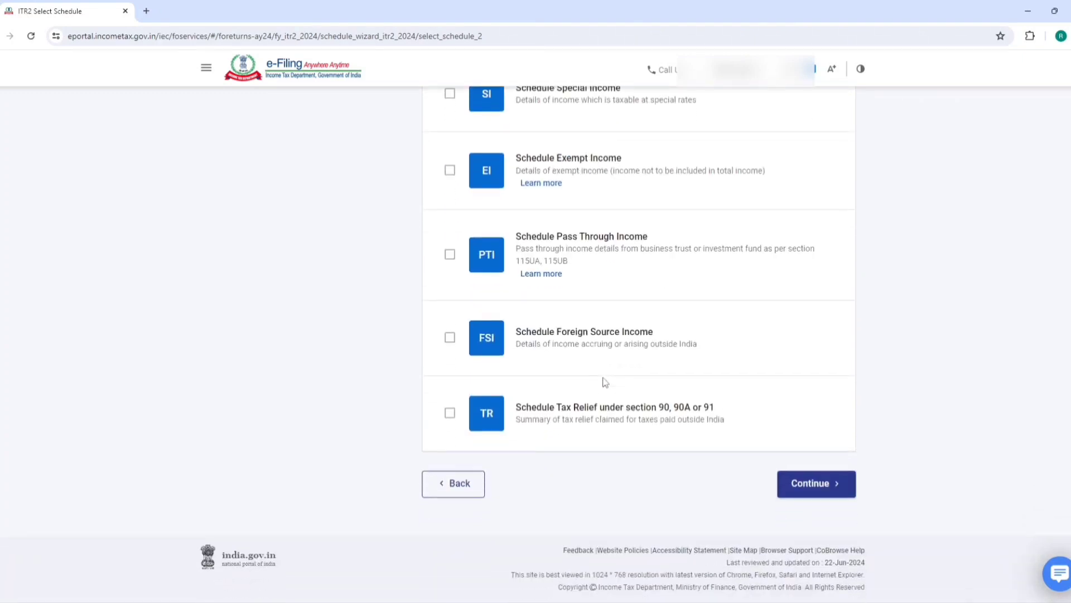
click(811, 485)
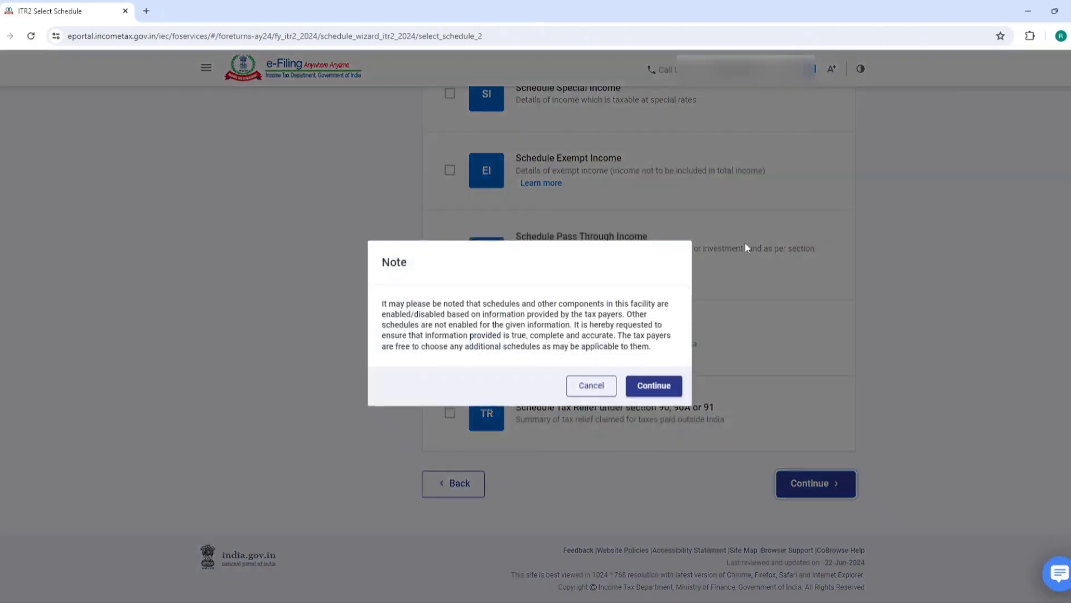
click(657, 390)
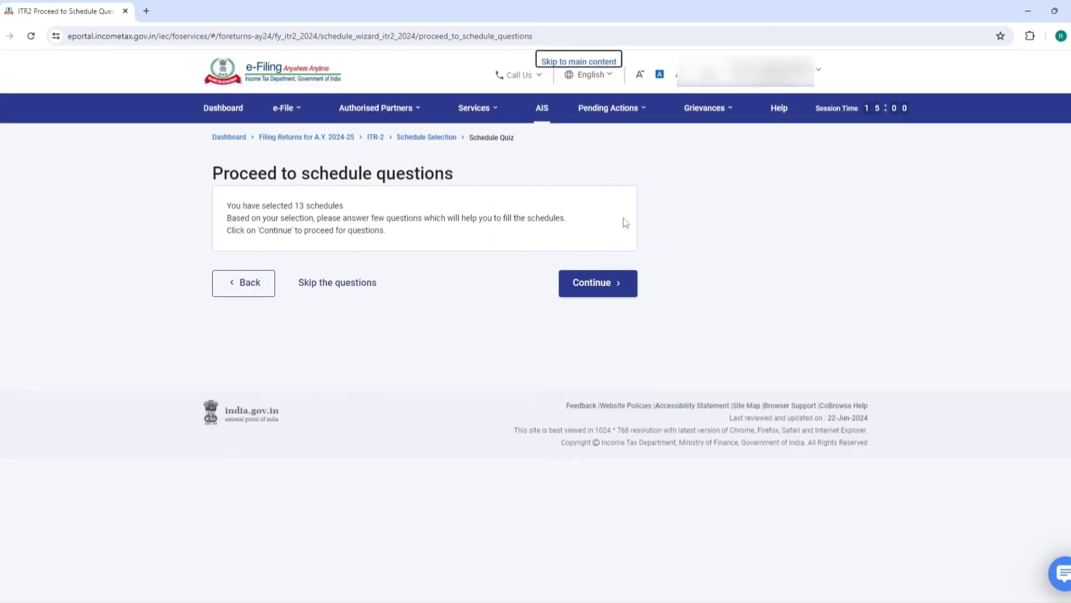
Skip the schedule questions and dismiss the pre-filled data notice
click(341, 286)
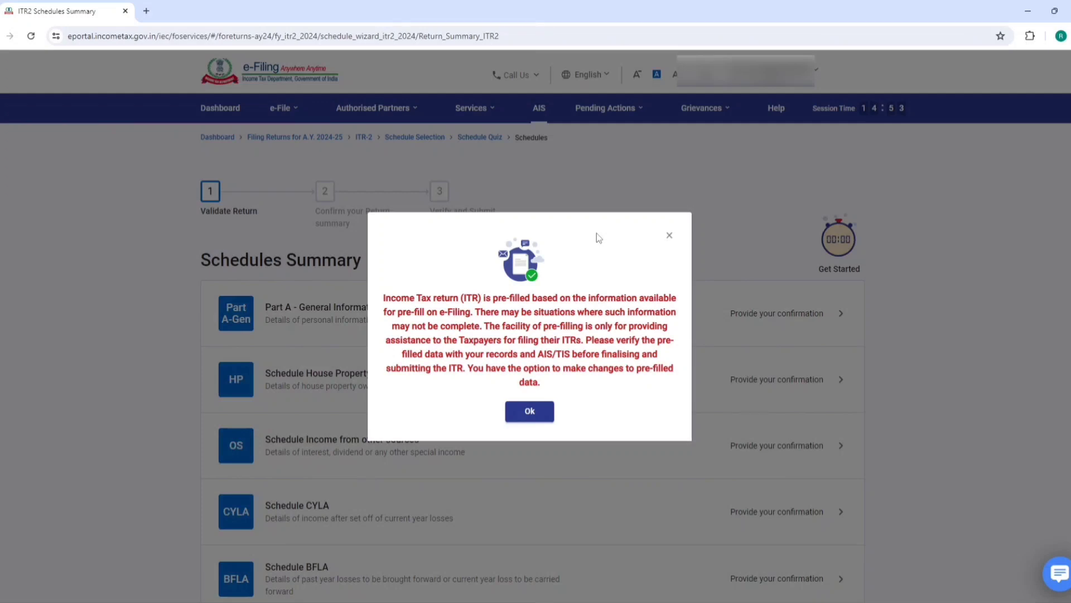
click(529, 412)
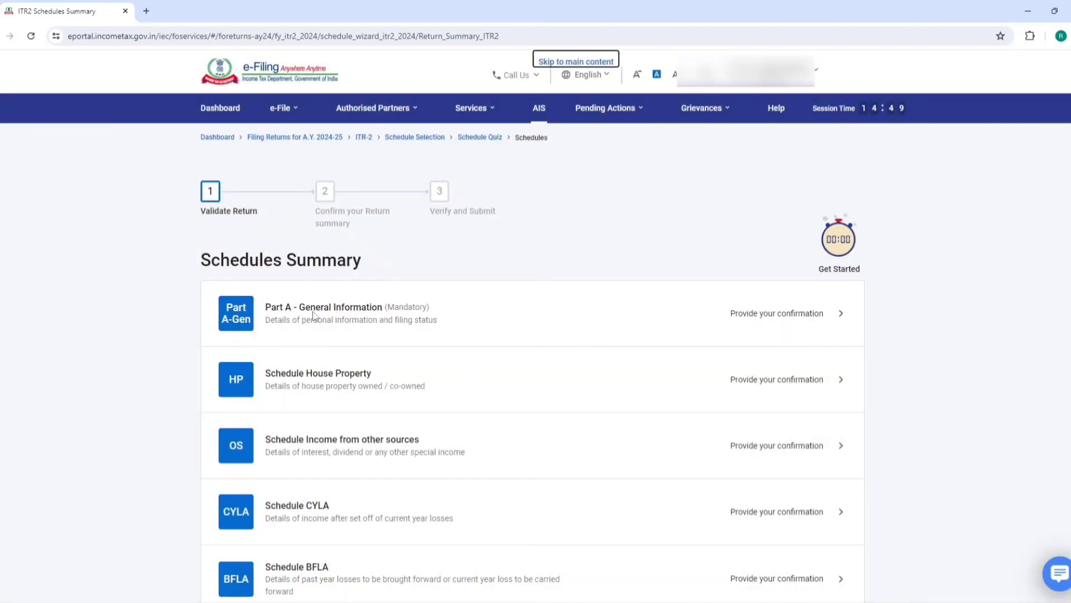
Review Part A's Contact and Filing Status sections, which show filing under 139(1)
click(290, 316)
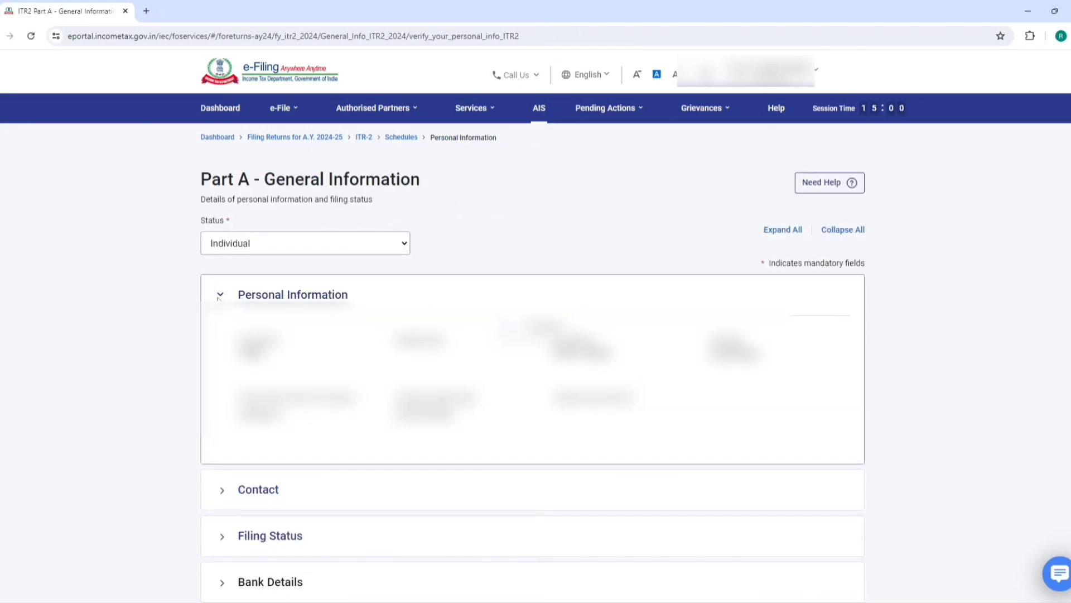
click(221, 298)
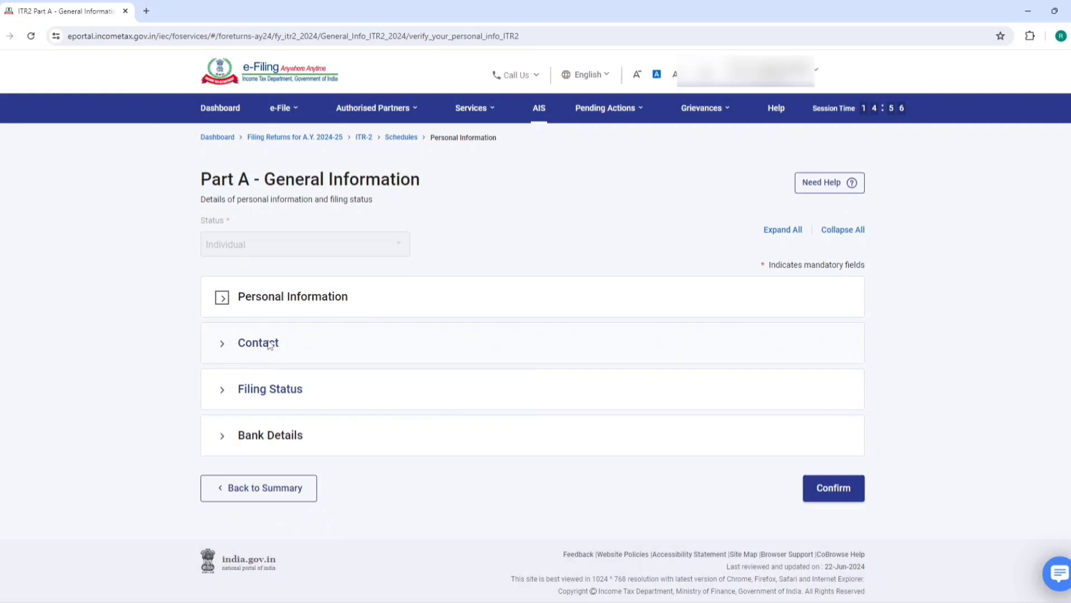
click(274, 390)
scroll(339, 343, down, 3)
scroll(339, 343, down, 1)
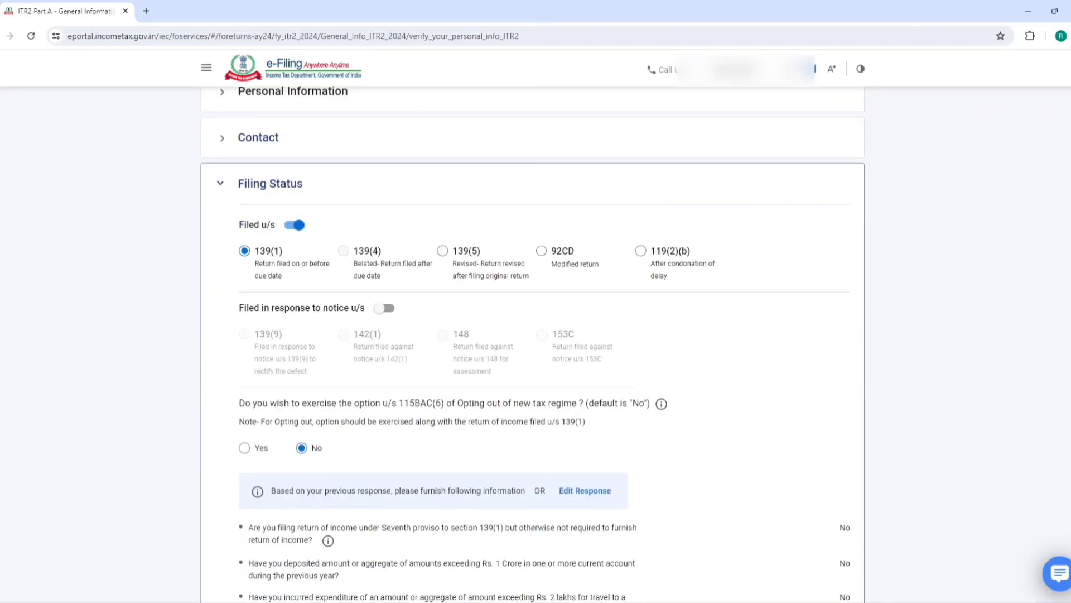
text(1,0)
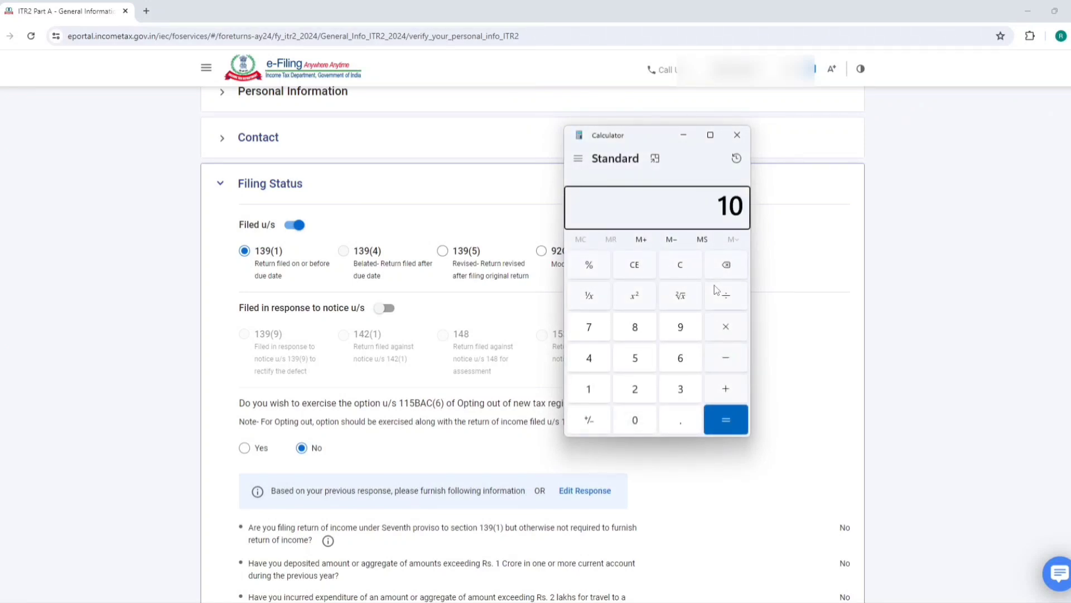
text(00,000)
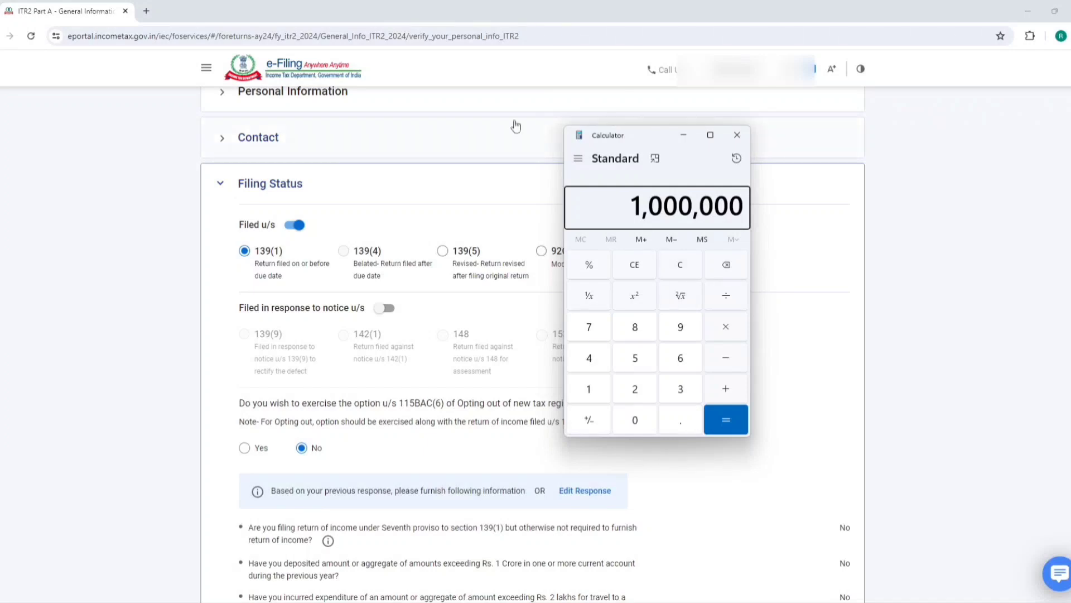
click(424, 146)
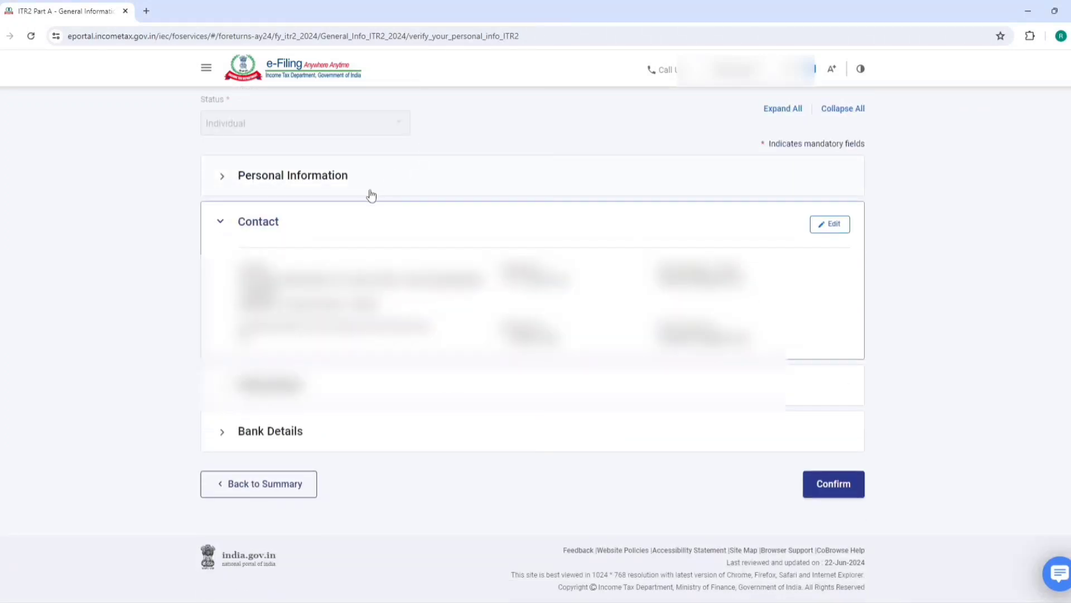
click(222, 221)
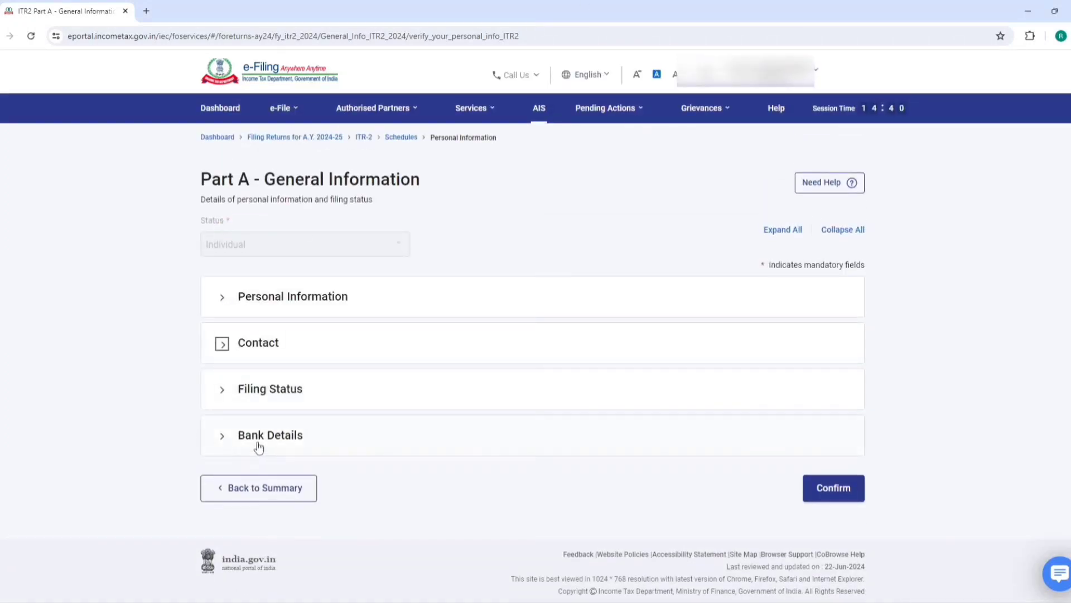
click(286, 389)
scroll(262, 261, down, 3)
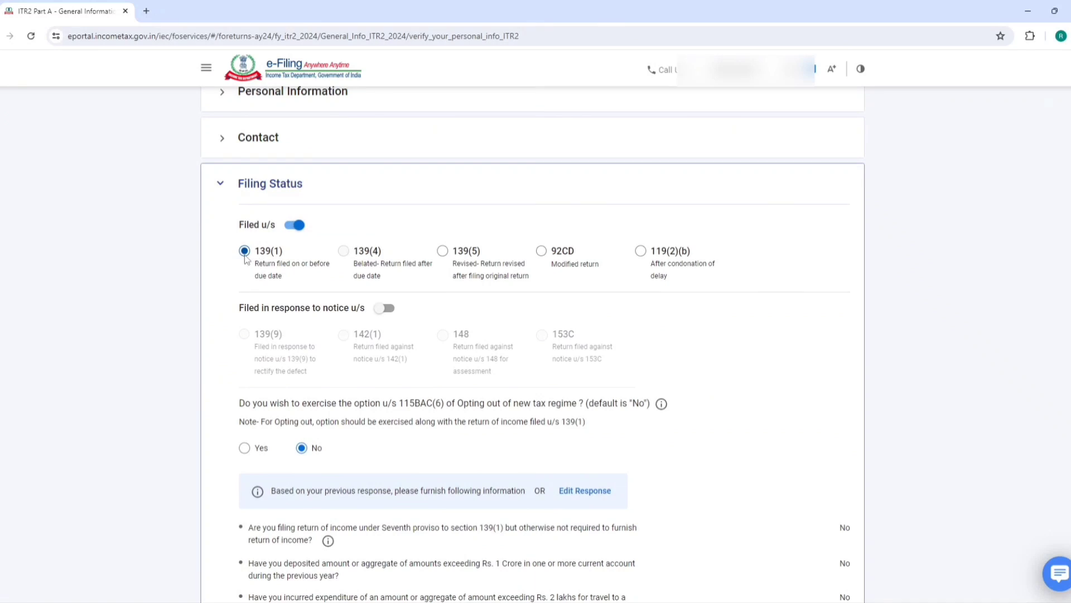
Keep filing under section 139(1) and answer No to opting out of the new tax regime
drag(250, 252, 284, 256)
click(442, 252)
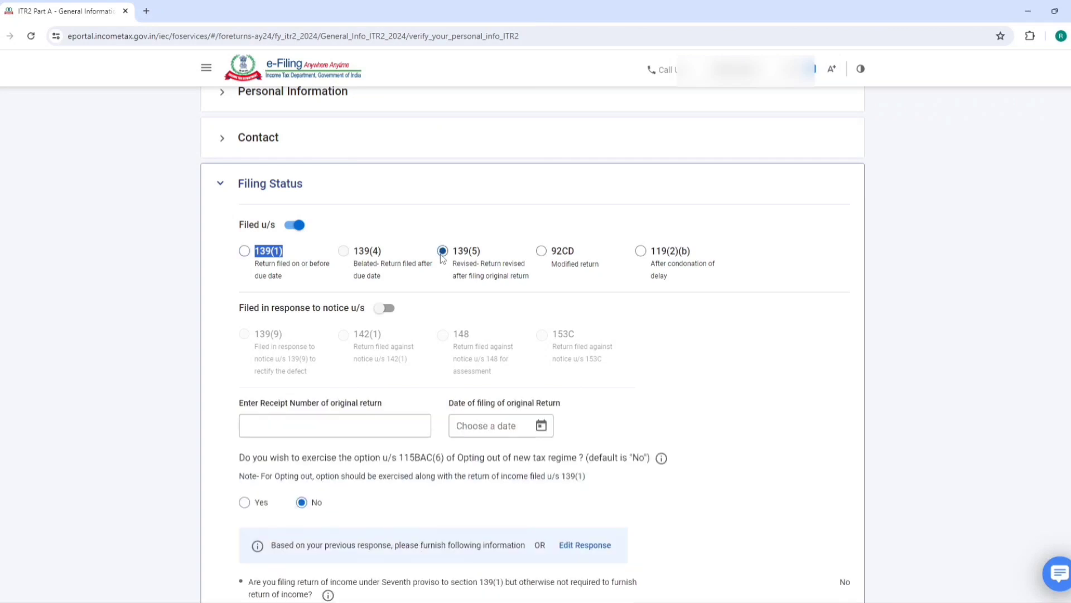
click(244, 252)
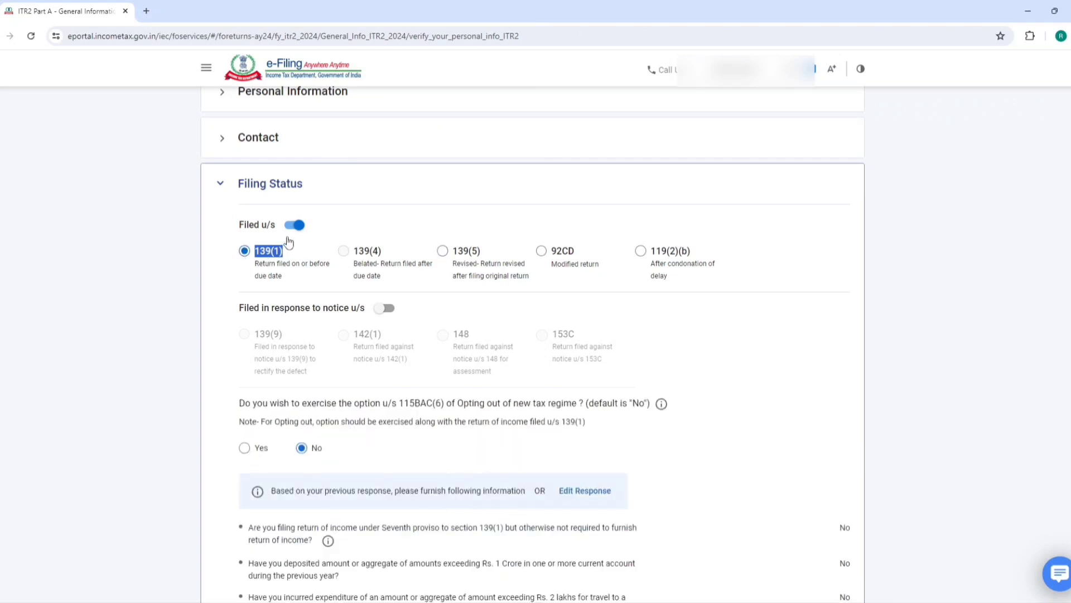
scroll(288, 241, down, 3)
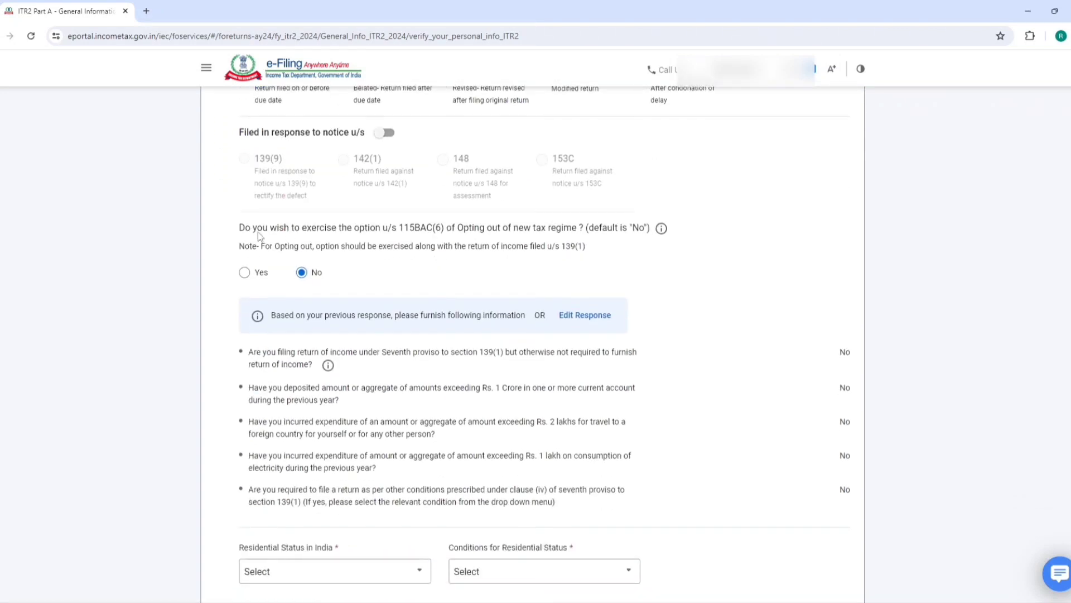
drag(238, 231, 447, 230)
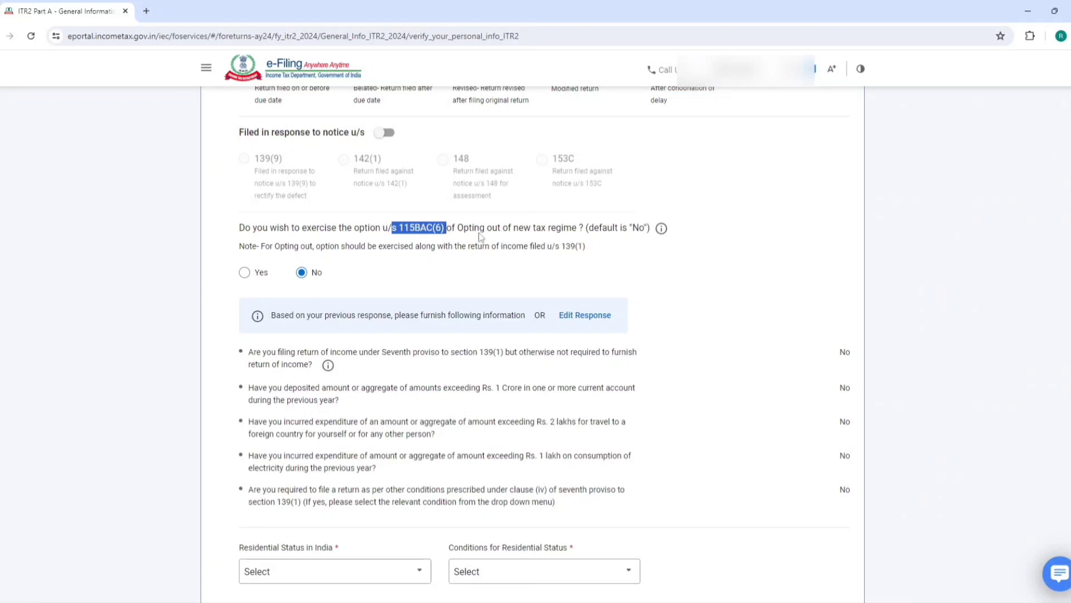
drag(463, 232, 510, 229)
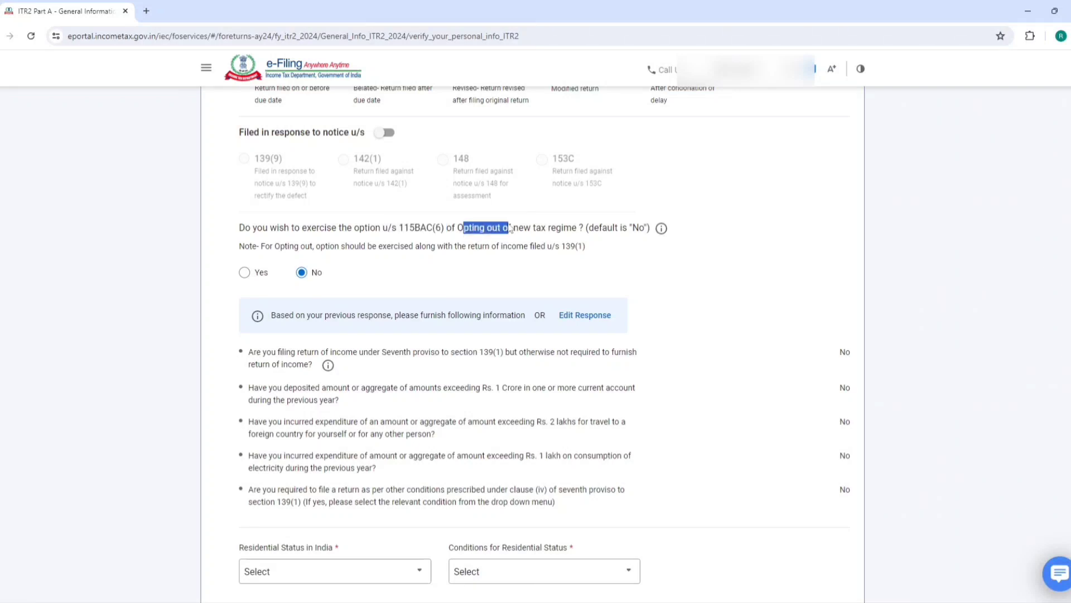
click(246, 273)
click(301, 273)
scroll(391, 282, down, 2)
scroll(391, 282, down, 3)
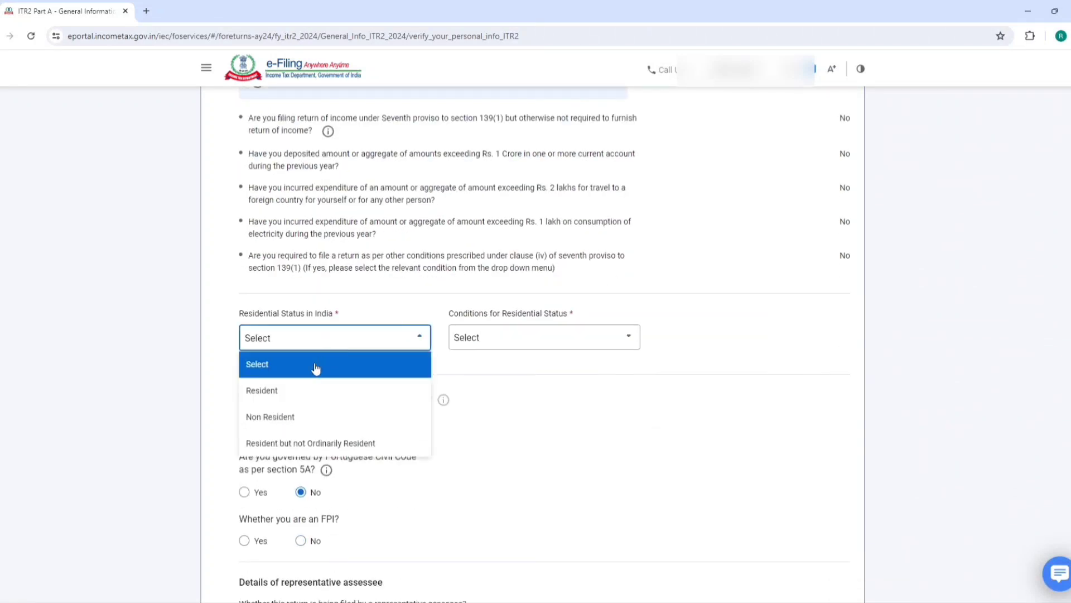
Set residential status to Resident under the 182-days-in-India condition
click(329, 341)
click(305, 387)
click(486, 341)
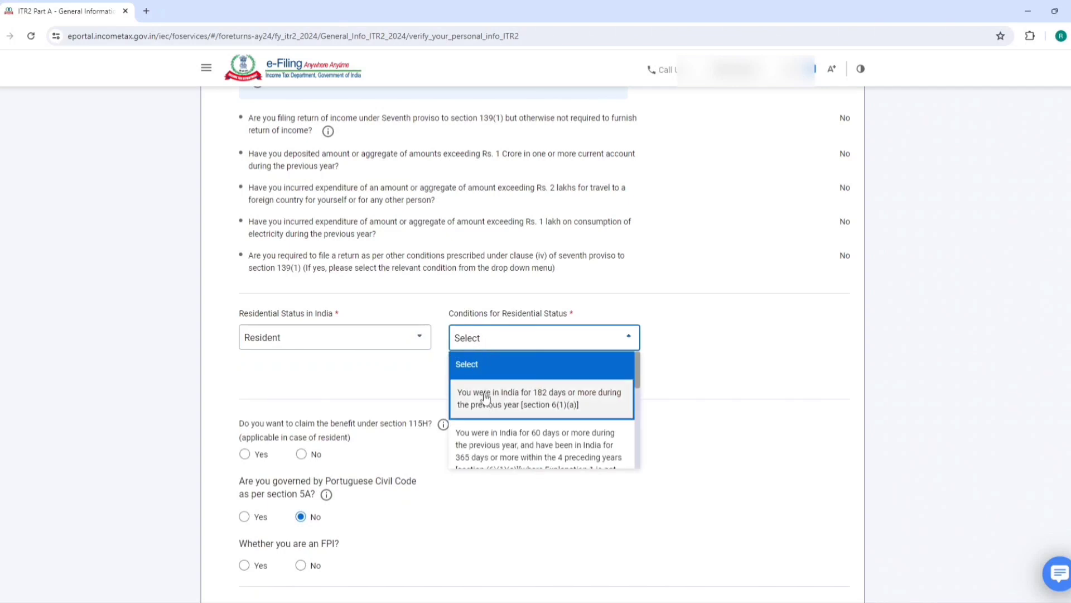
click(489, 397)
scroll(489, 329, down, 1)
scroll(370, 353, down, 1)
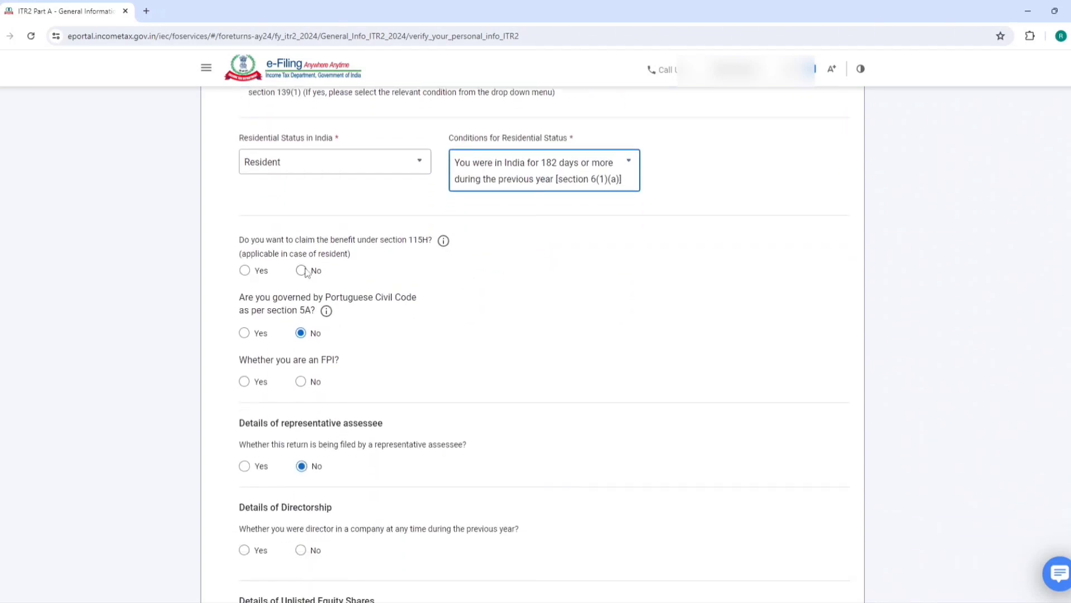
Answer No to 115H, FPI, directorship and unlisted equity shares, and save the filing status
click(302, 270)
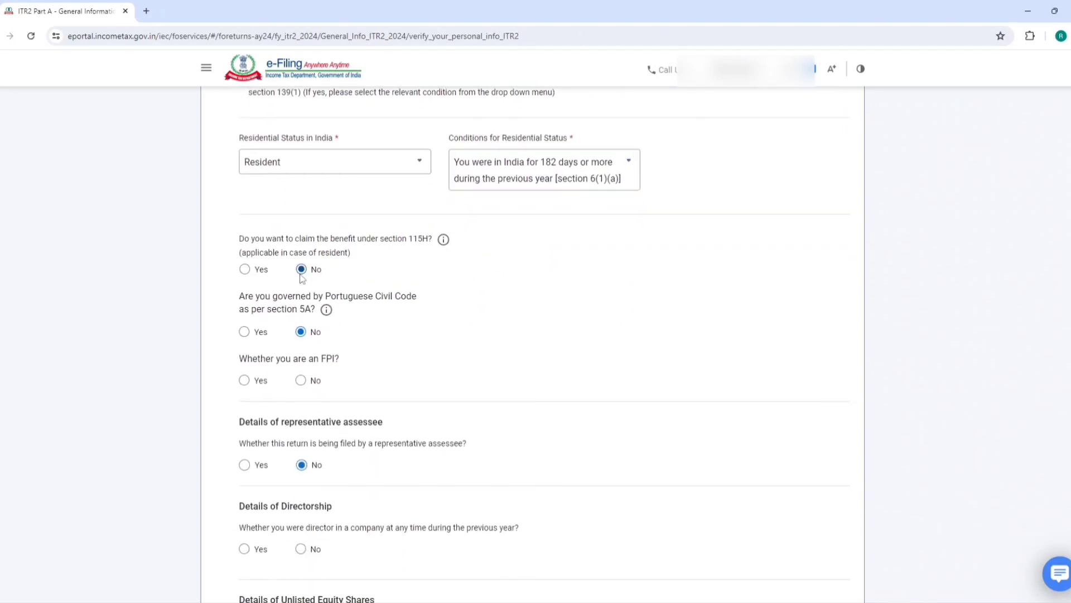
click(301, 380)
click(301, 548)
scroll(385, 400, down, 5)
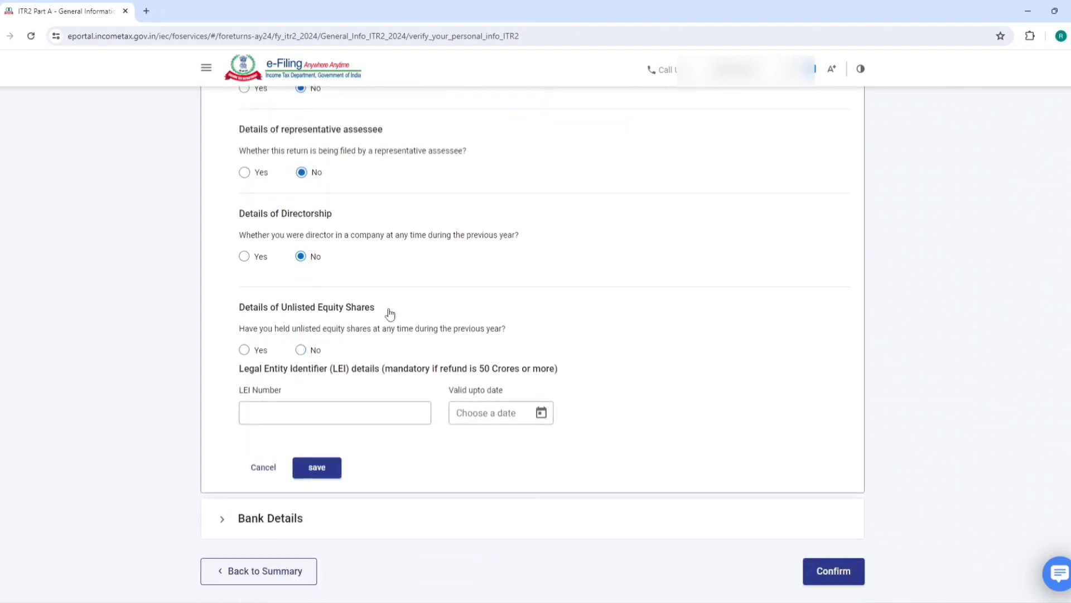
click(300, 352)
click(323, 470)
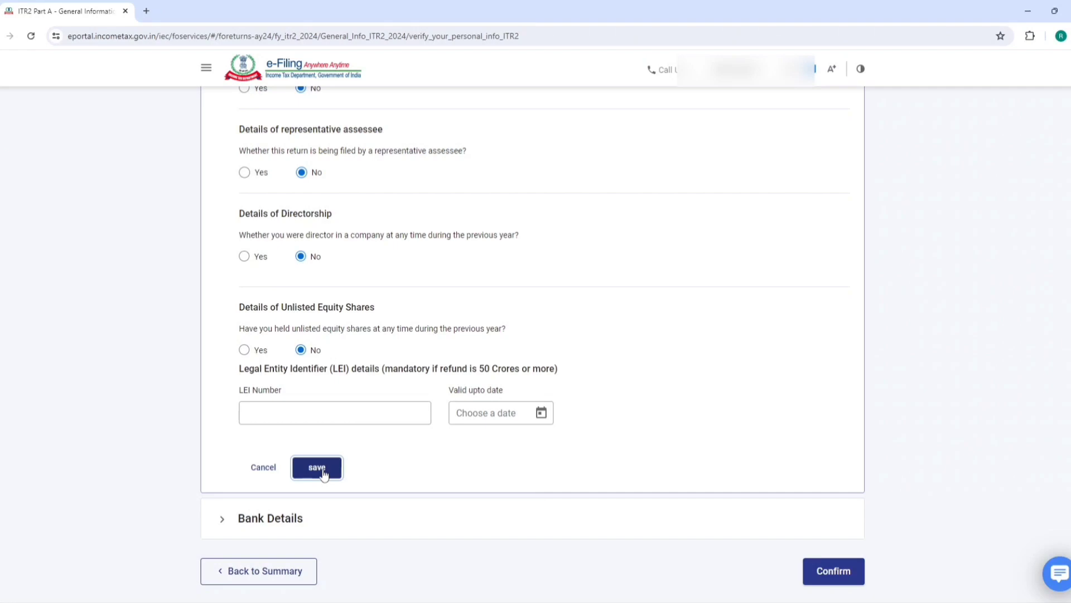
click(313, 445)
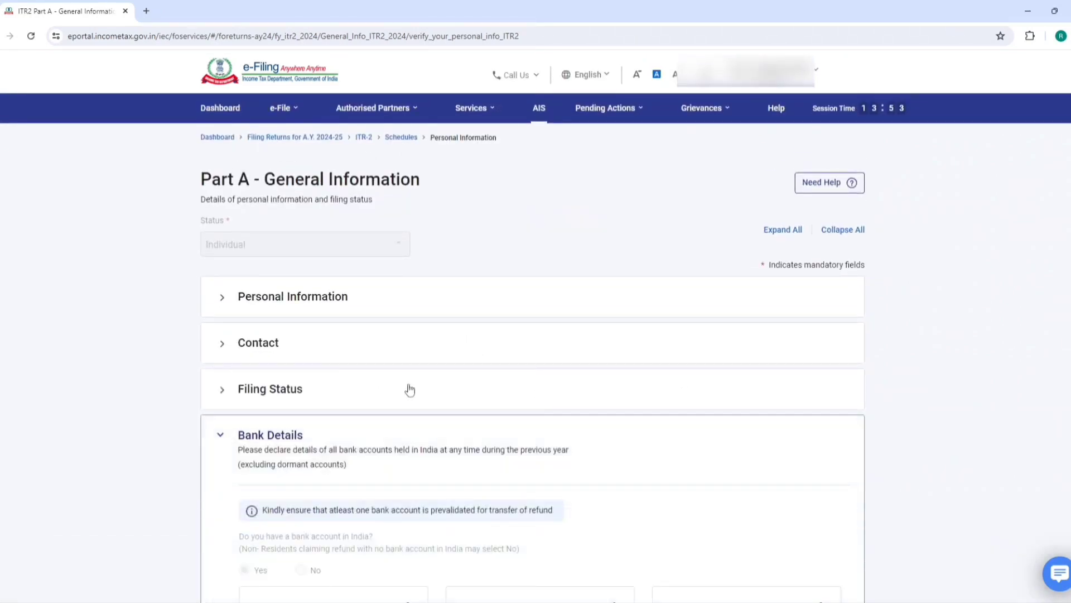
Confirm Part A General Information and open Schedule House Property to add a property
scroll(424, 376, down, 5)
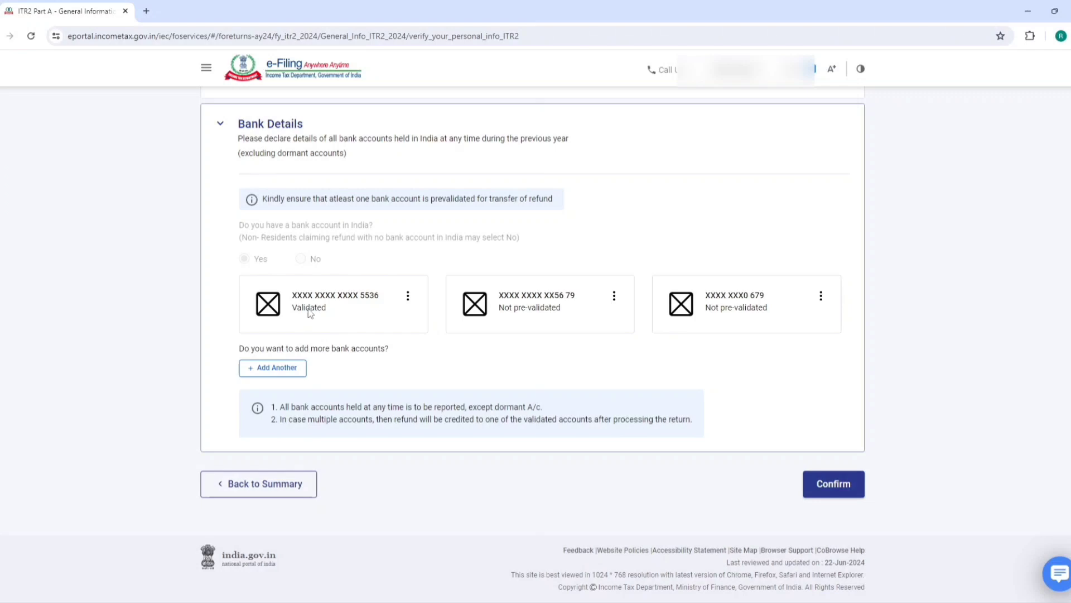
click(836, 490)
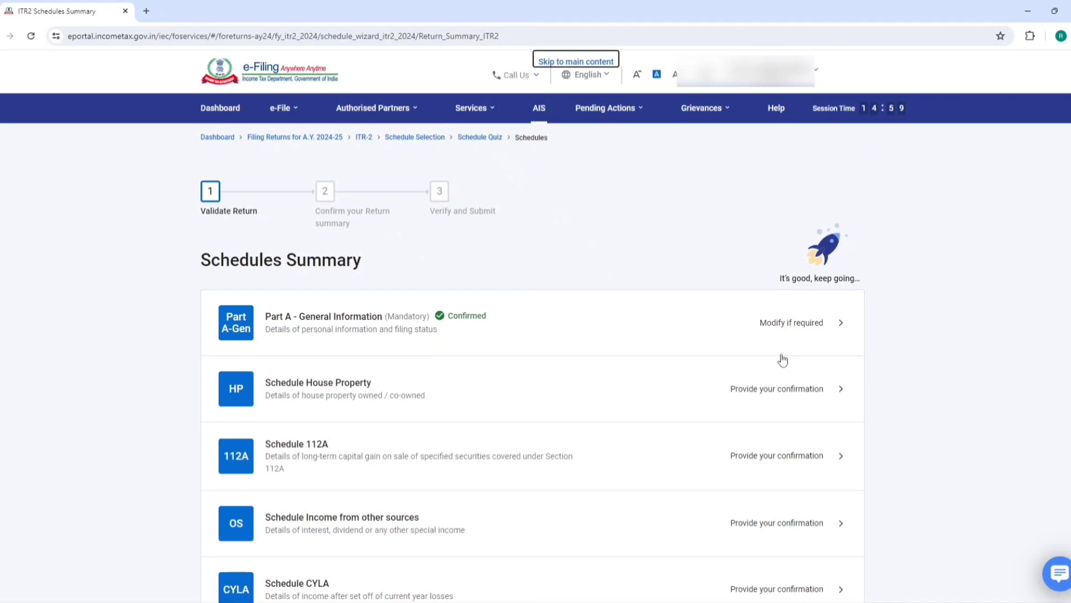
click(350, 390)
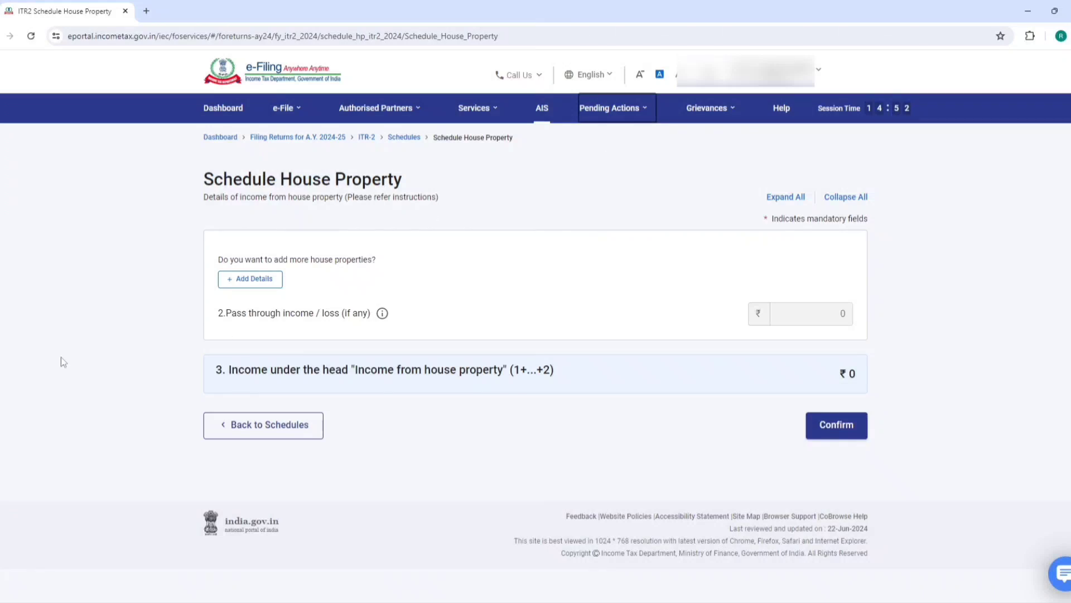
drag(217, 261, 379, 257)
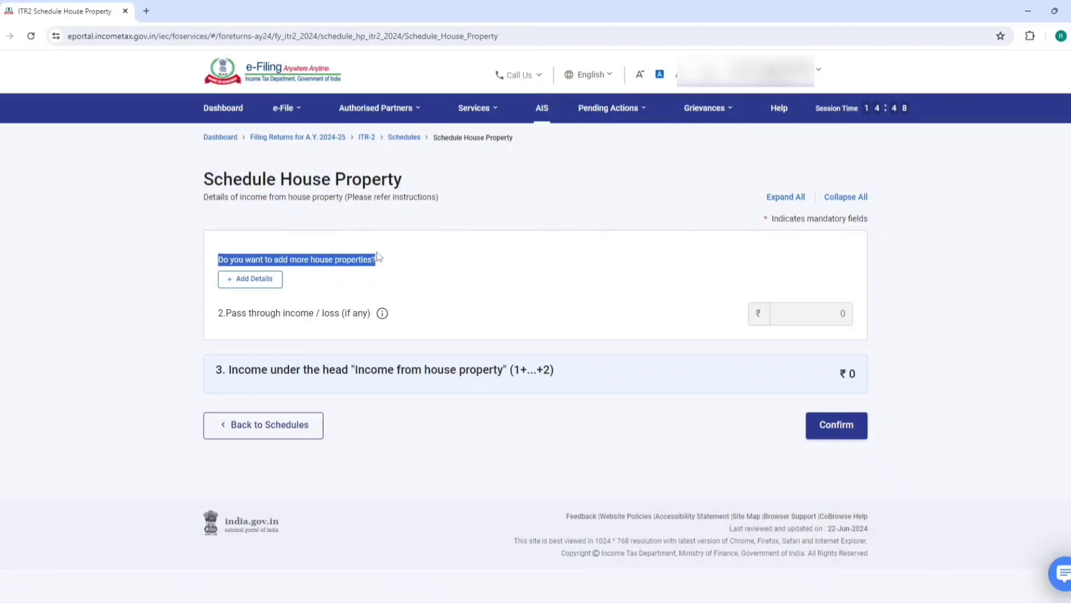
click(394, 252)
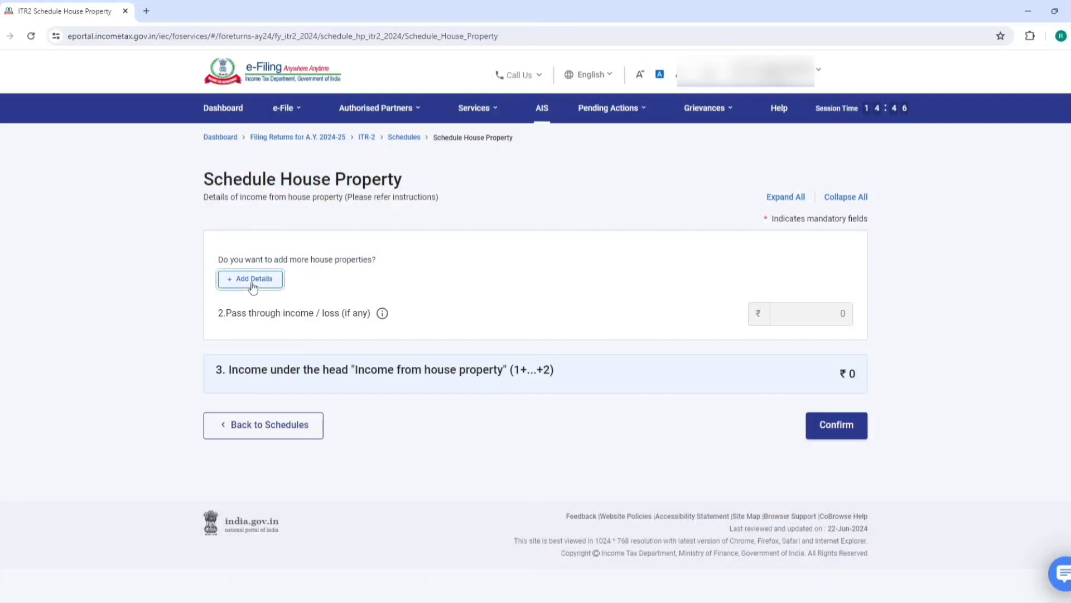
Enter the new property's address 'aaa', town 'aa' and PIN code '11'
click(251, 282)
click(266, 254)
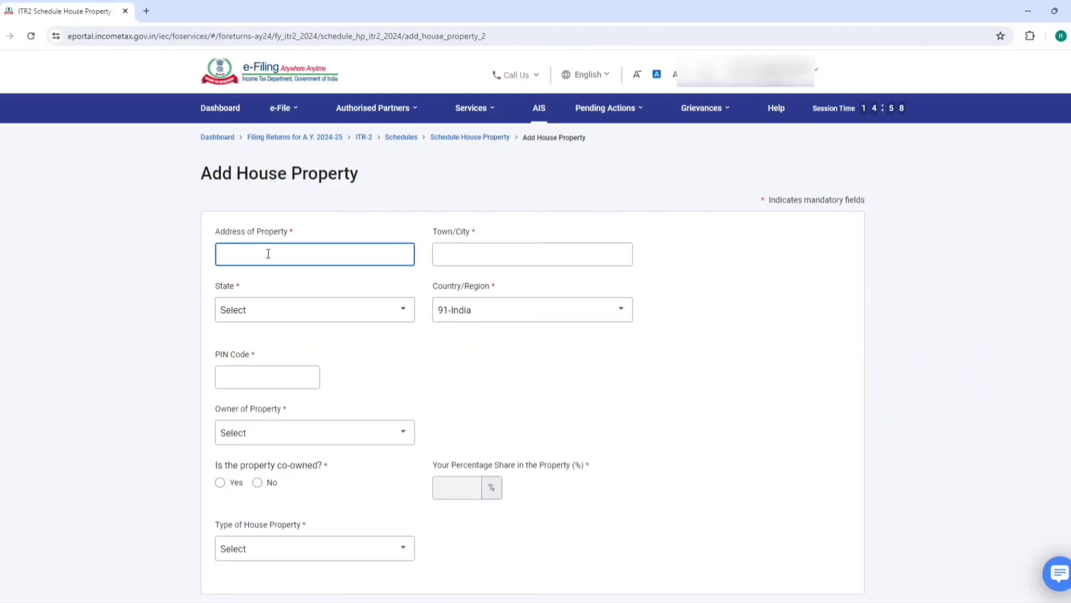
text(aaa)
click(458, 255)
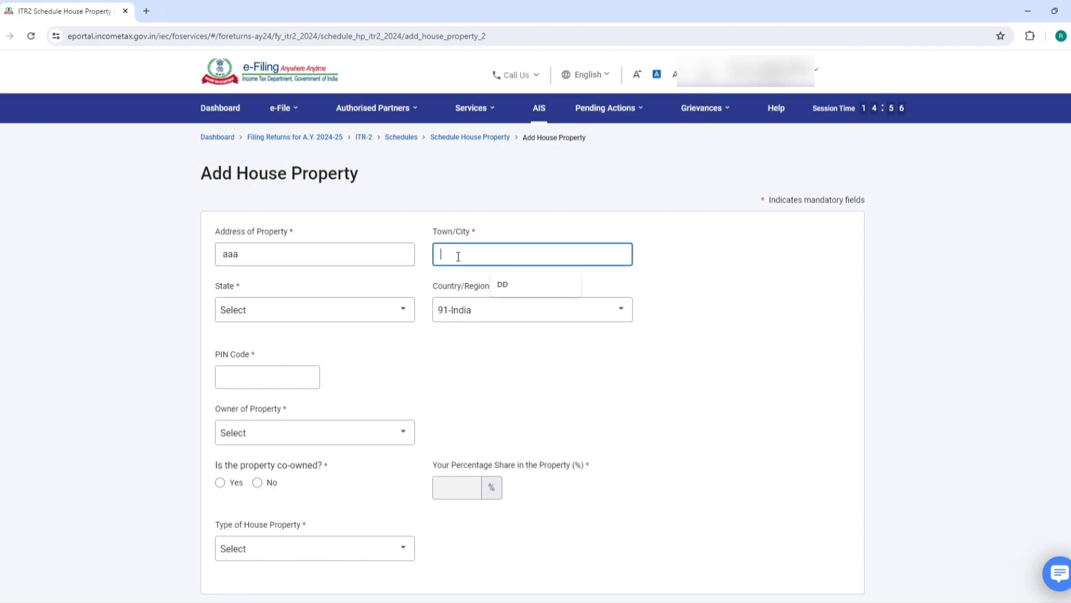
text(aa)
click(310, 316)
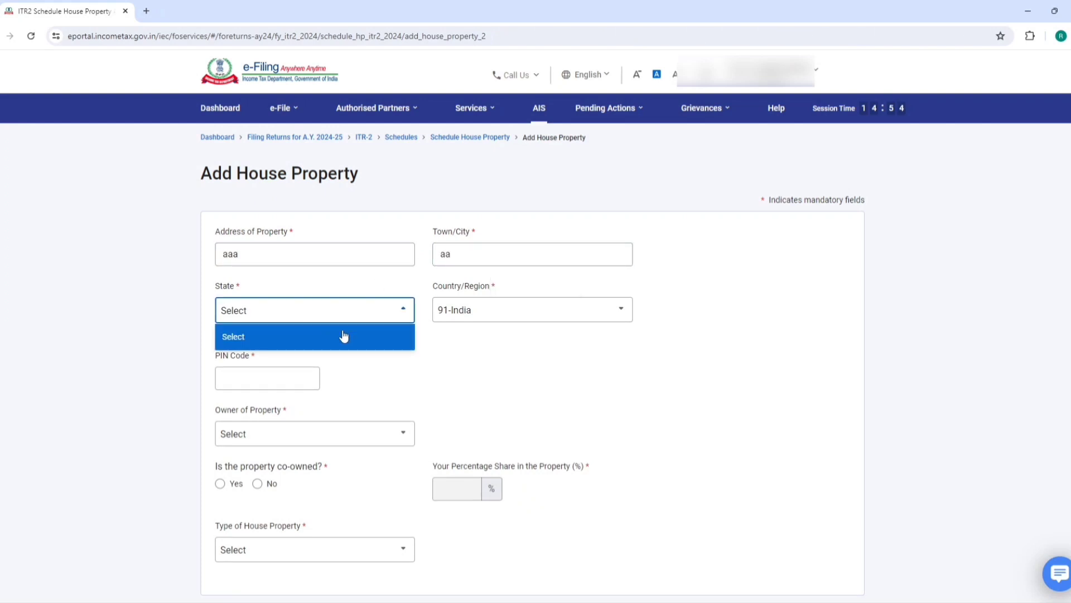
click(438, 354)
click(292, 377)
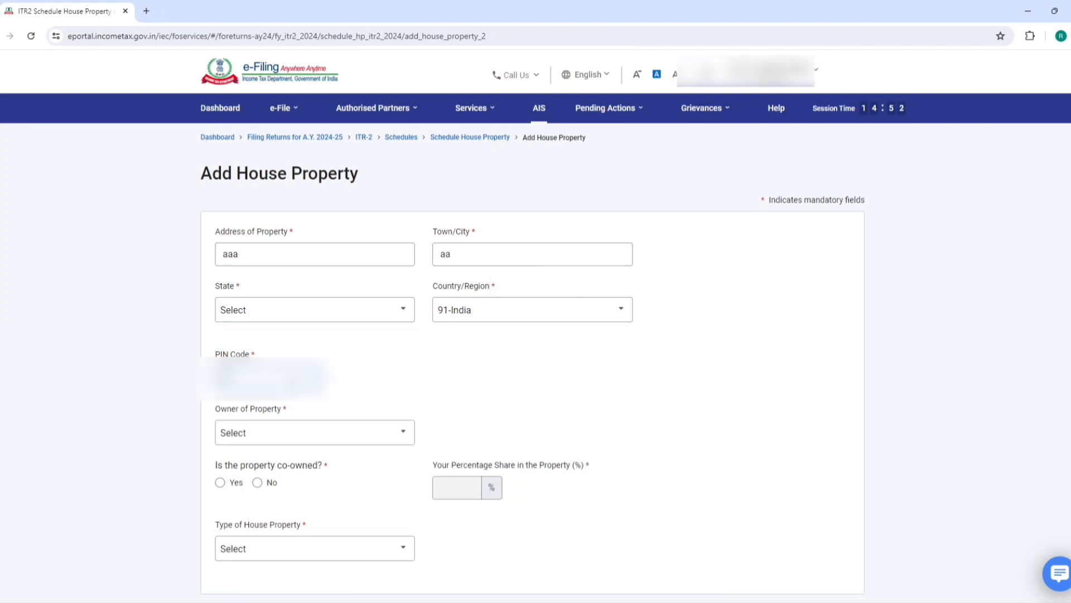
text(11)
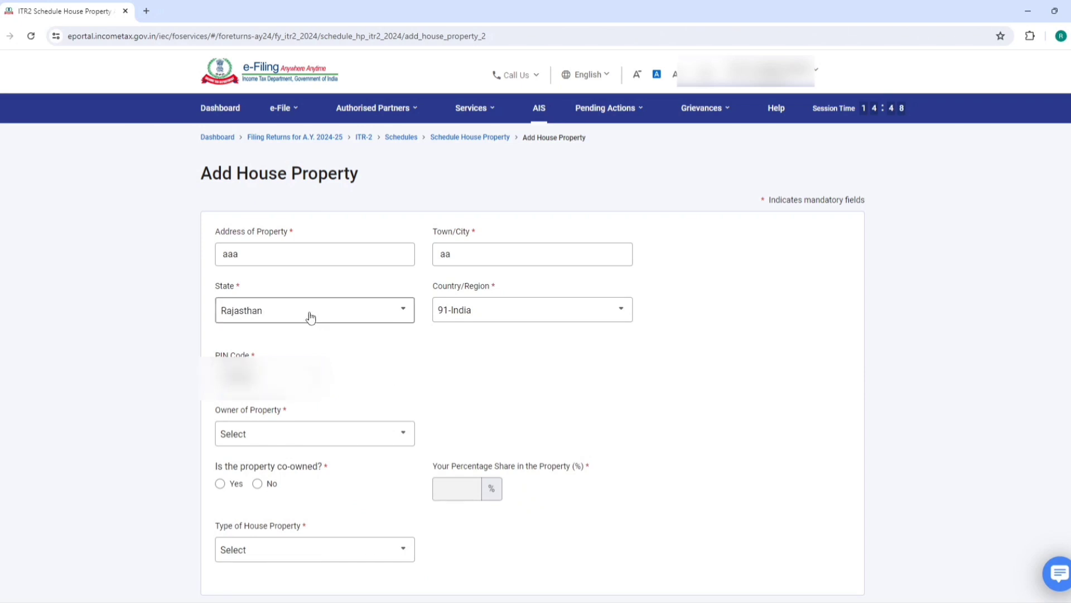
scroll(311, 316, down, 3)
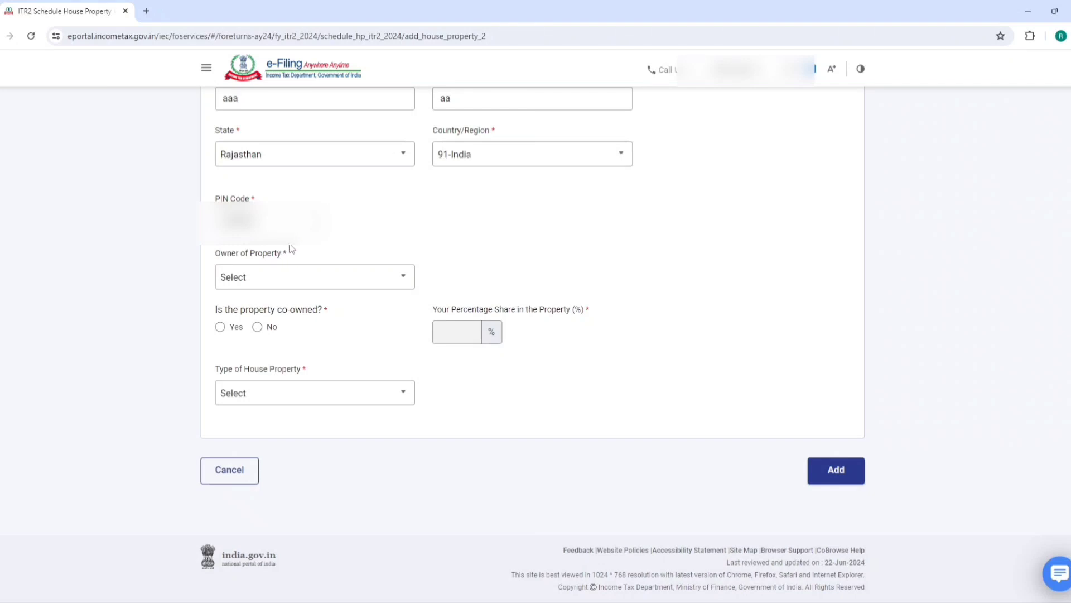
Mark the property as owned by Self and not co-owned
click(318, 277)
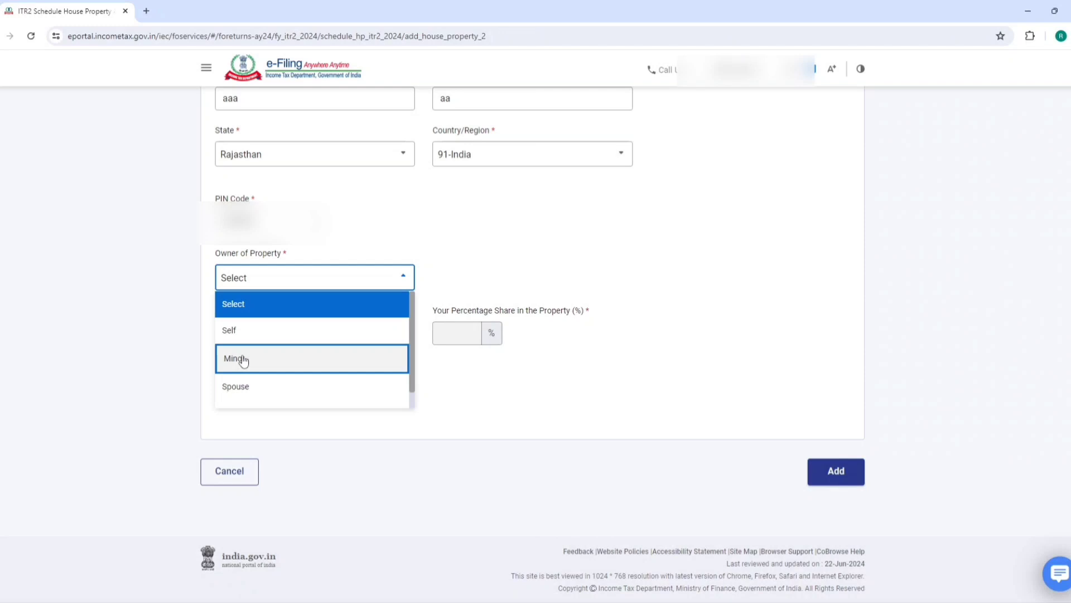
scroll(246, 360, down, 1)
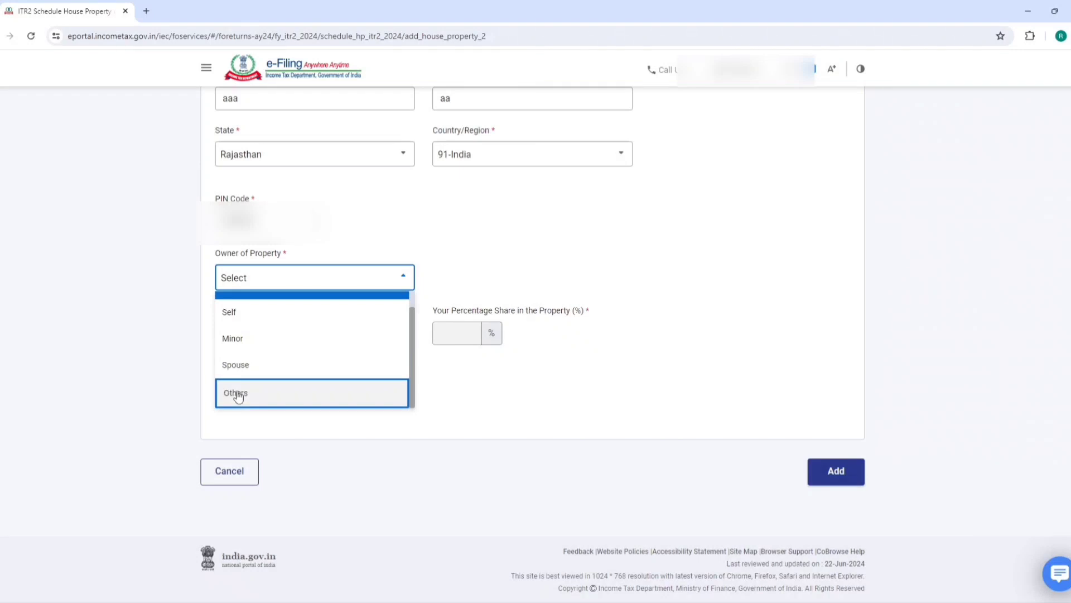
click(265, 322)
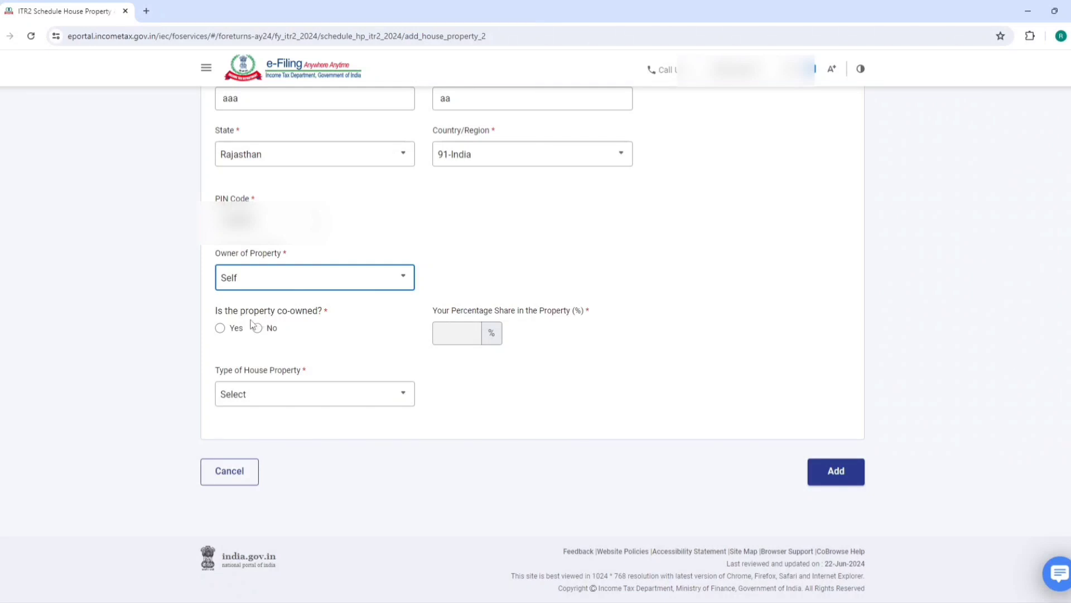
click(220, 329)
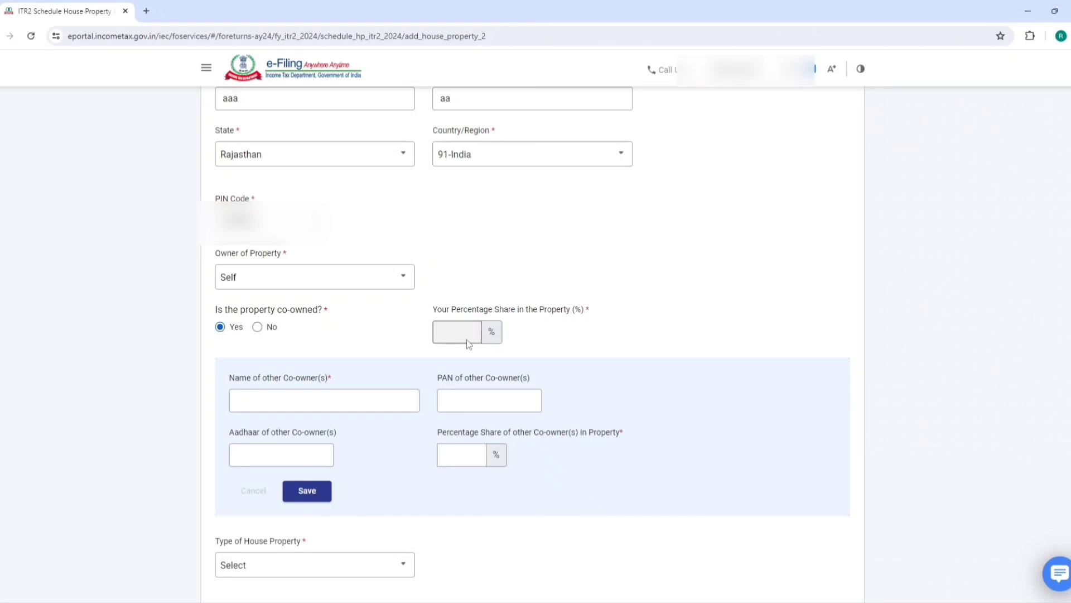
click(279, 395)
click(459, 395)
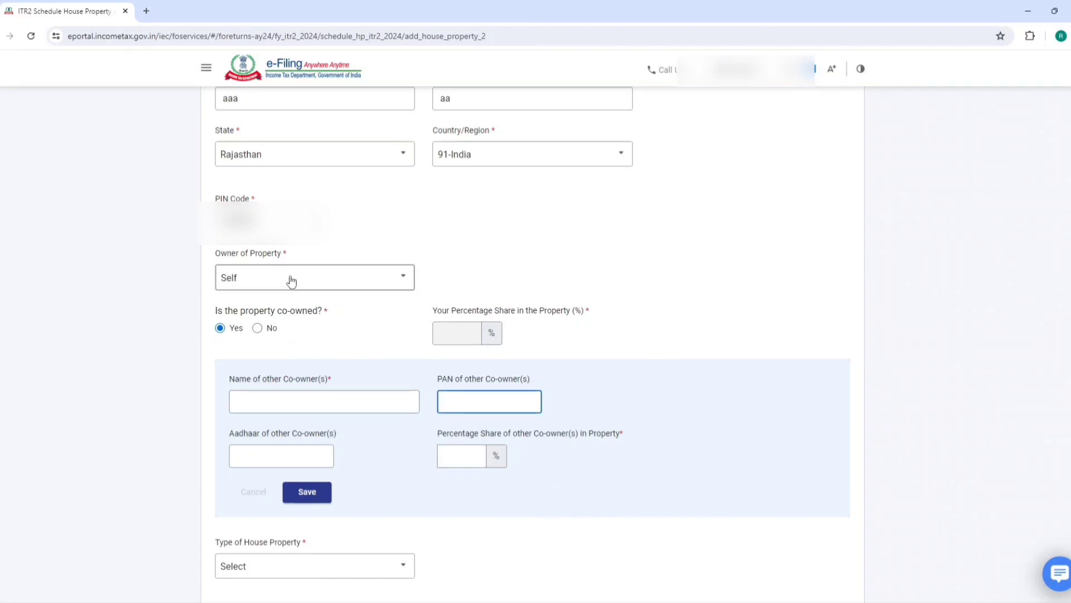
click(256, 327)
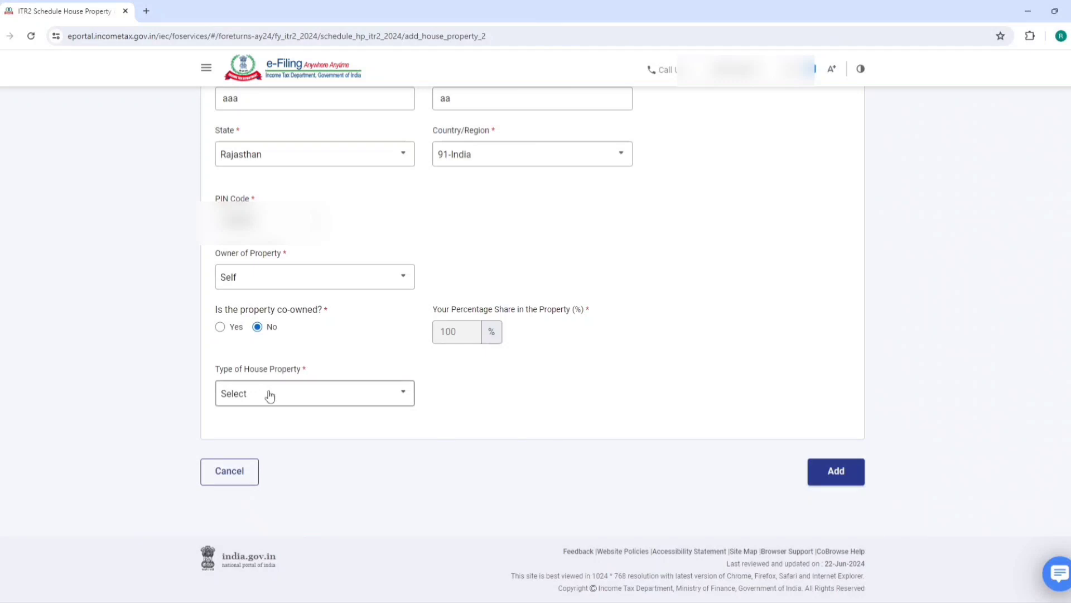
click(251, 392)
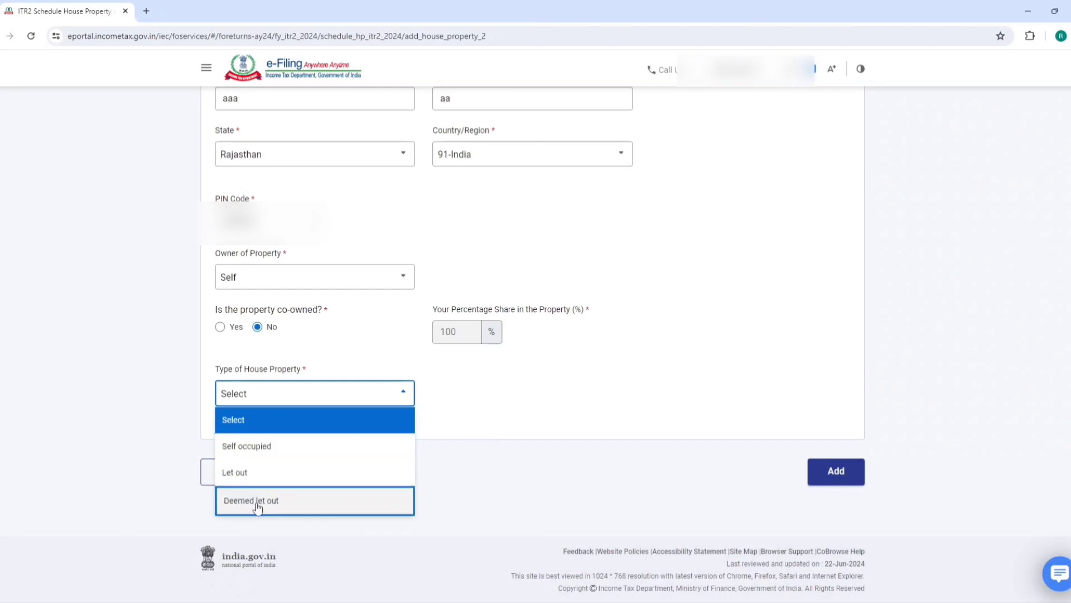
Set the property type to Let out and save tenant 'abc' to the tenant list
click(267, 481)
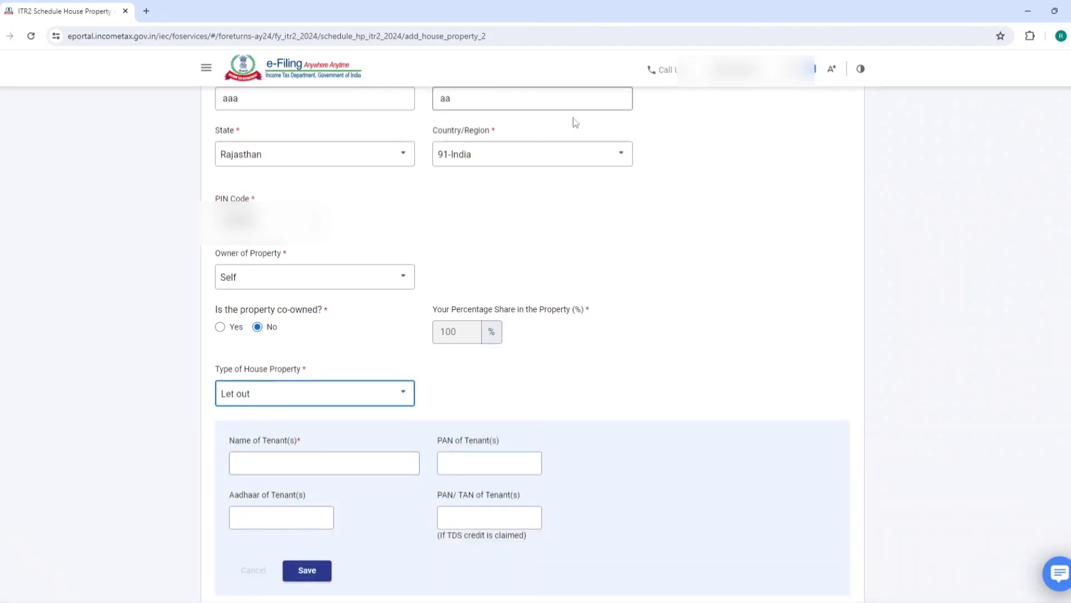
scroll(564, 187, down, 2)
scroll(310, 324, down, 1)
click(293, 293)
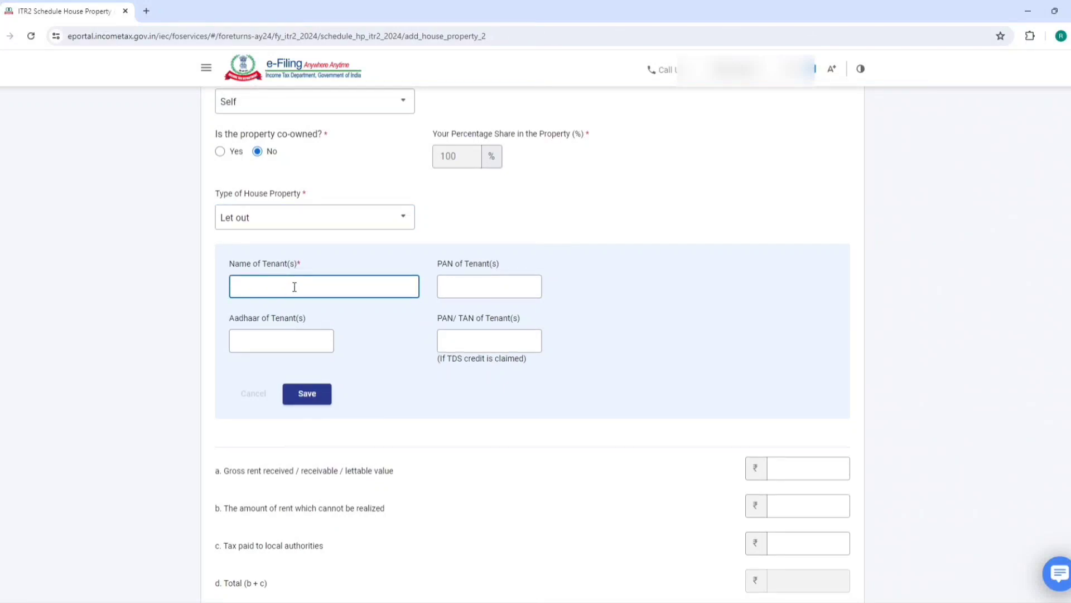
text(abc)
click(479, 292)
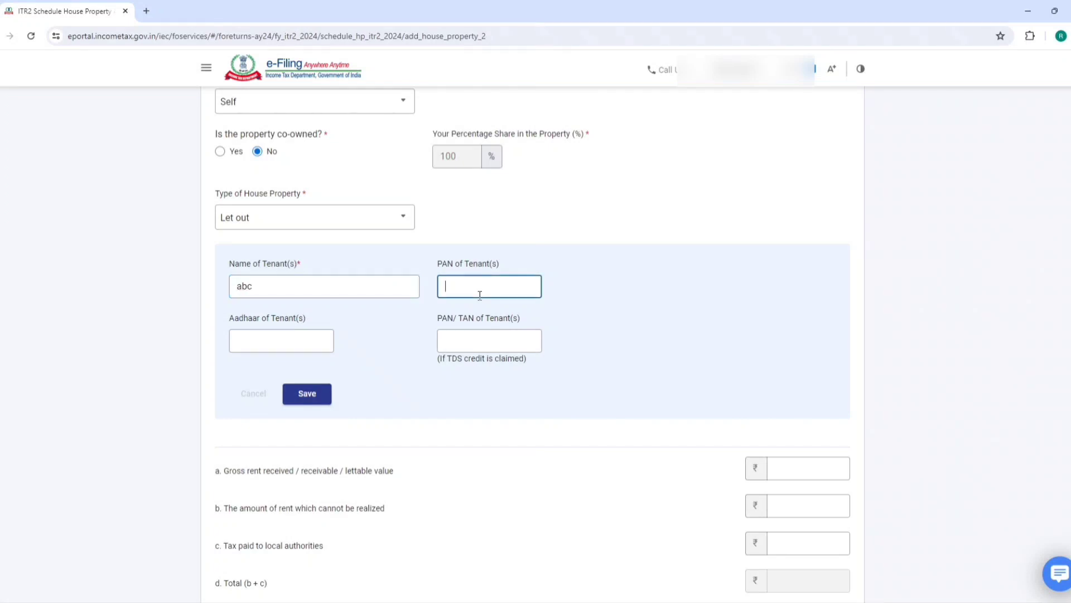
click(309, 341)
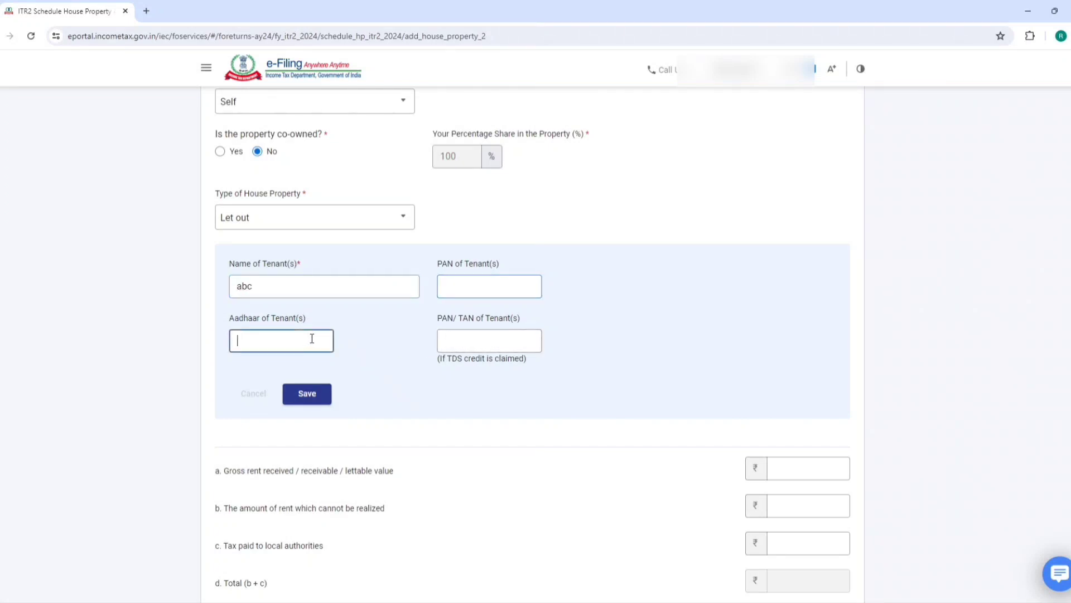
click(308, 402)
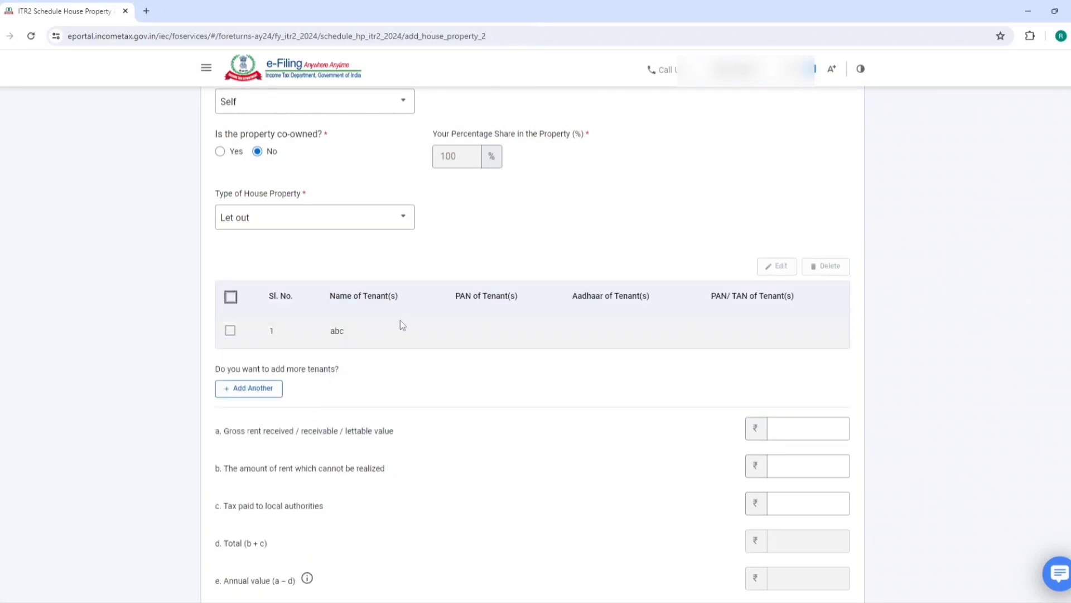
scroll(402, 324, down, 1)
scroll(400, 320, down, 1)
click(296, 324)
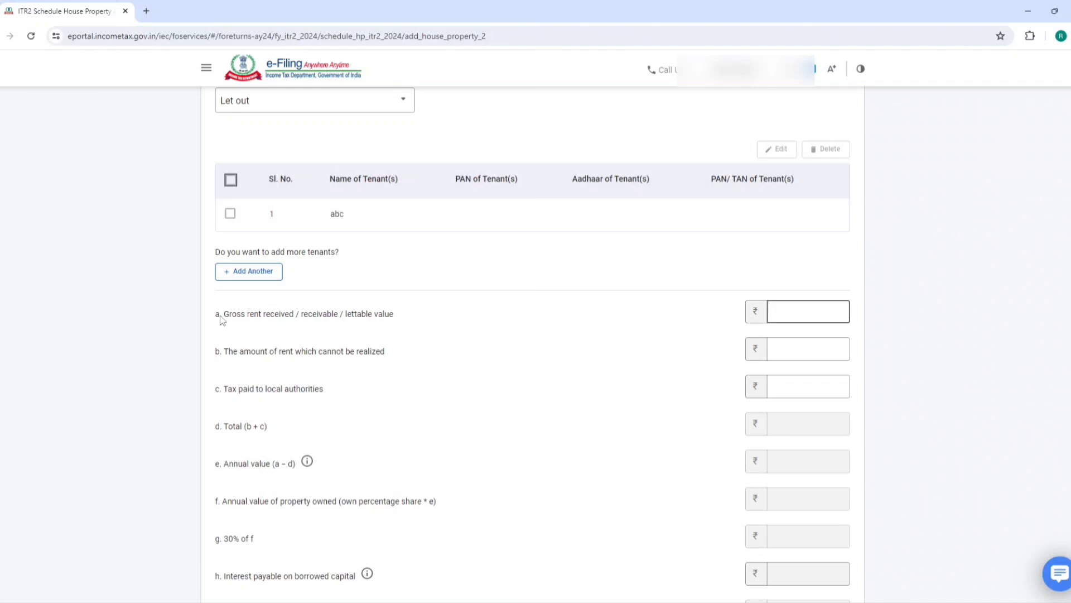
Enter gross rent of 250000 and add House Property 1, giving ₹1,75,000 income
drag(223, 317, 322, 319)
click(813, 311)
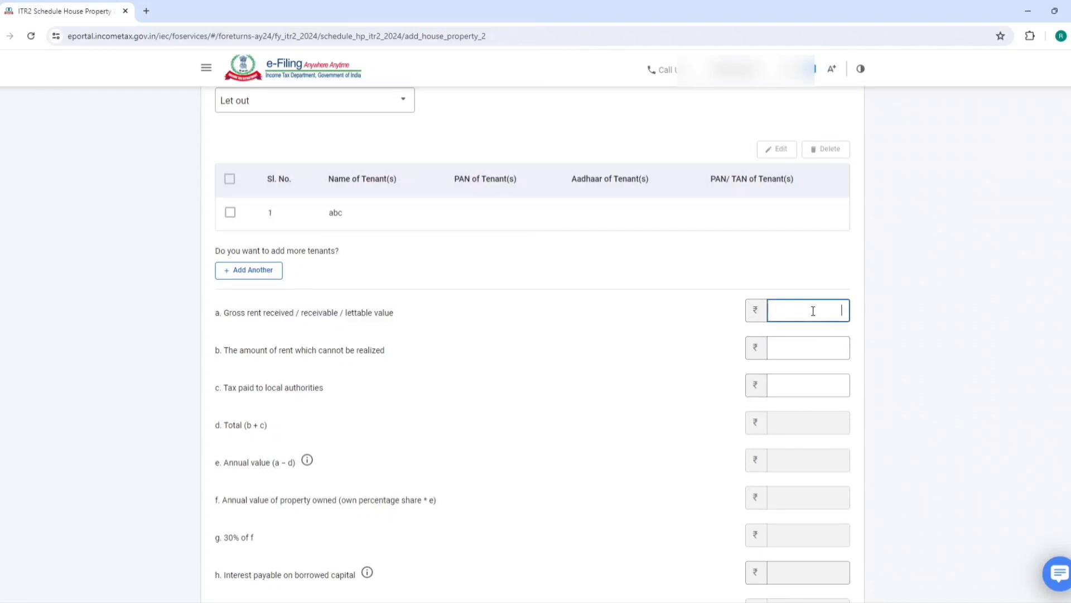
text(250000)
click(754, 244)
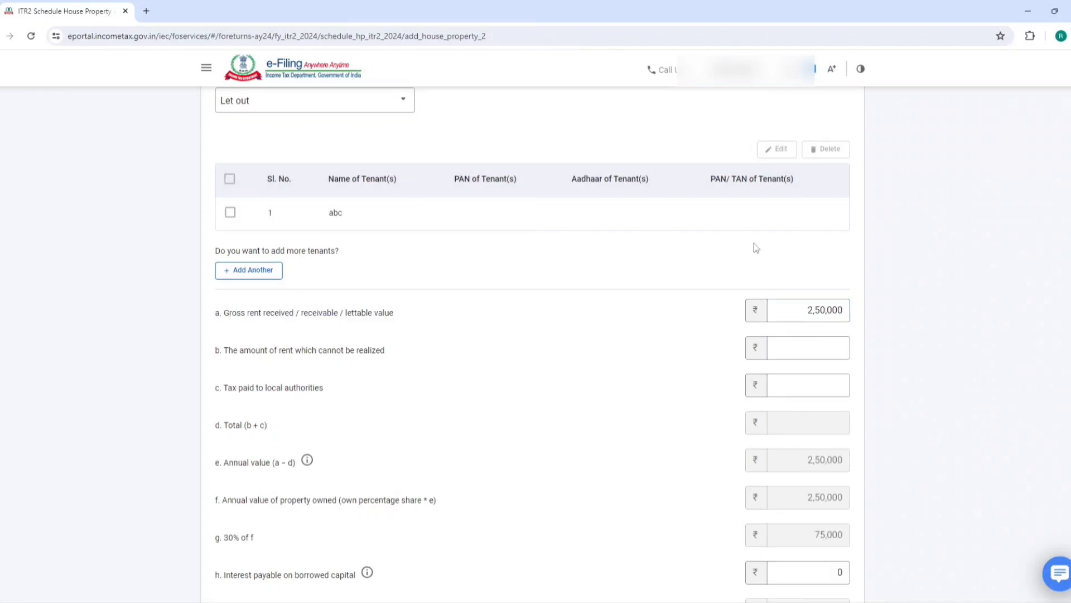
drag(794, 311, 858, 310)
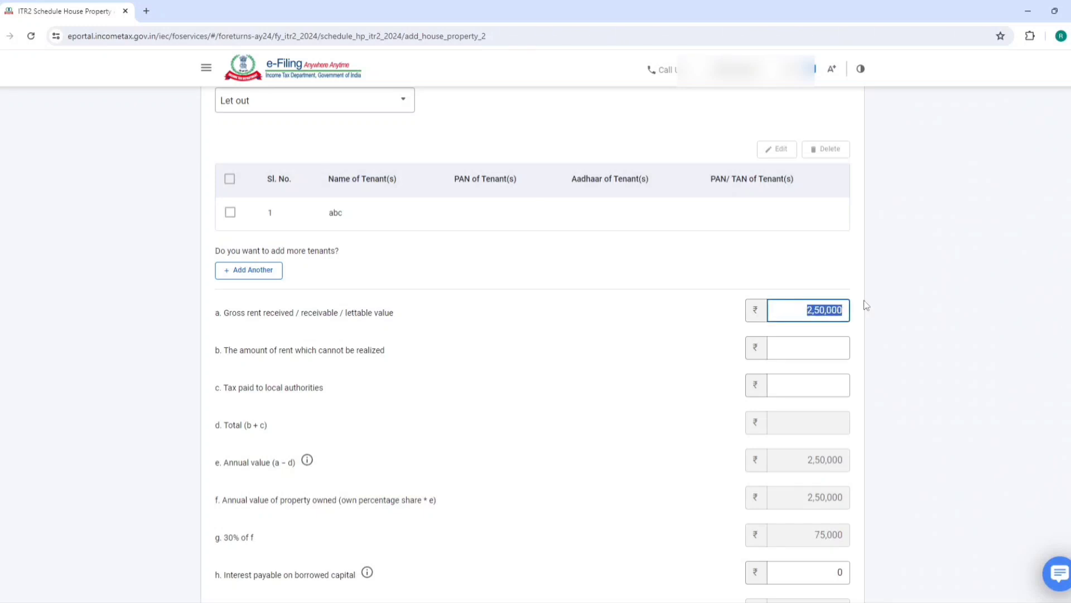
scroll(848, 331, down, 2)
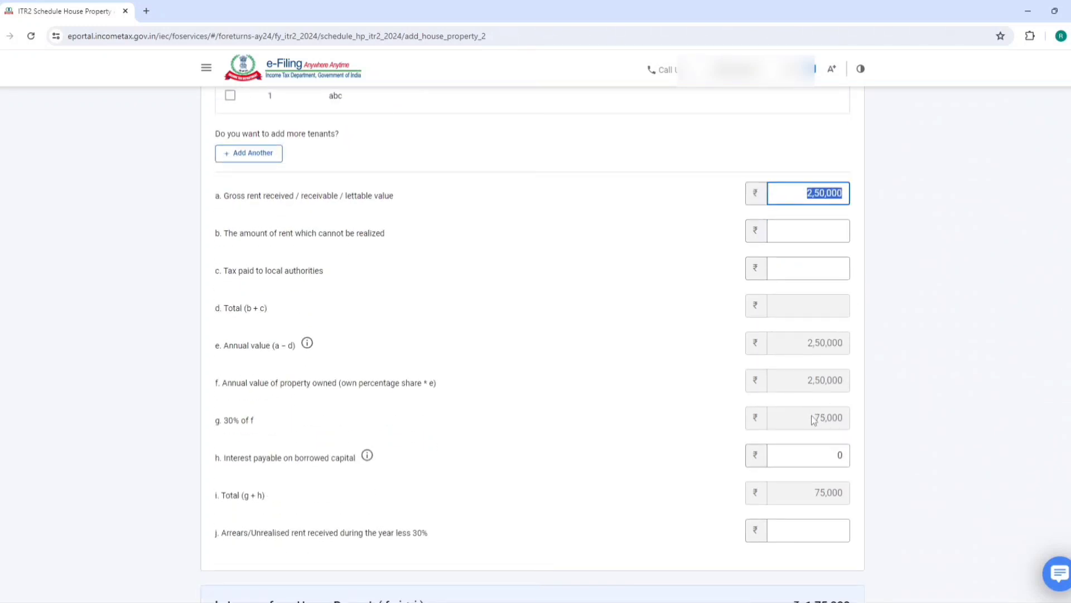
drag(812, 417, 851, 423)
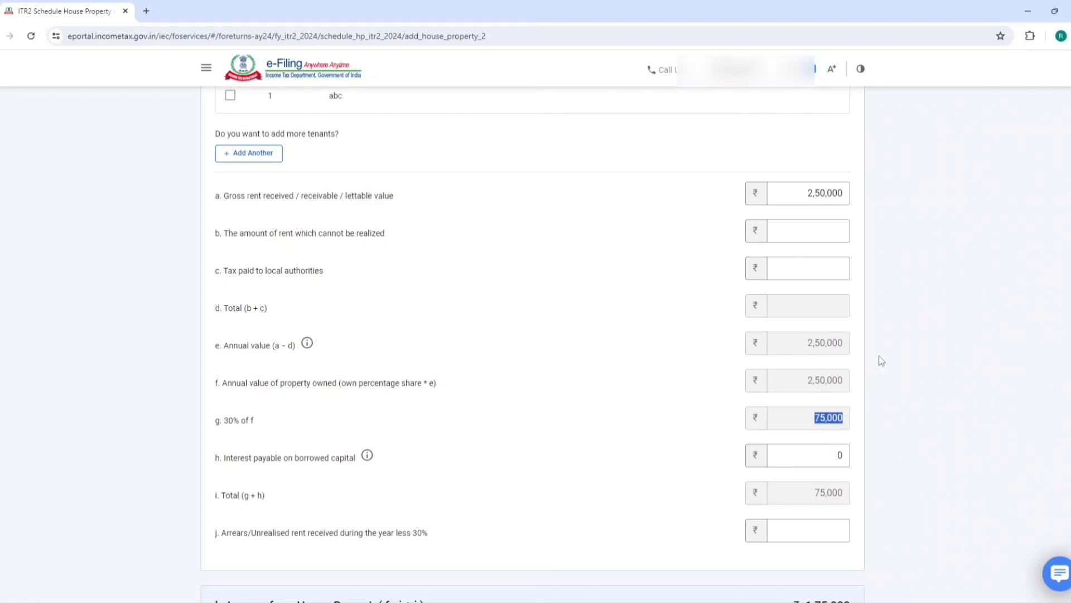
drag(215, 424, 267, 420)
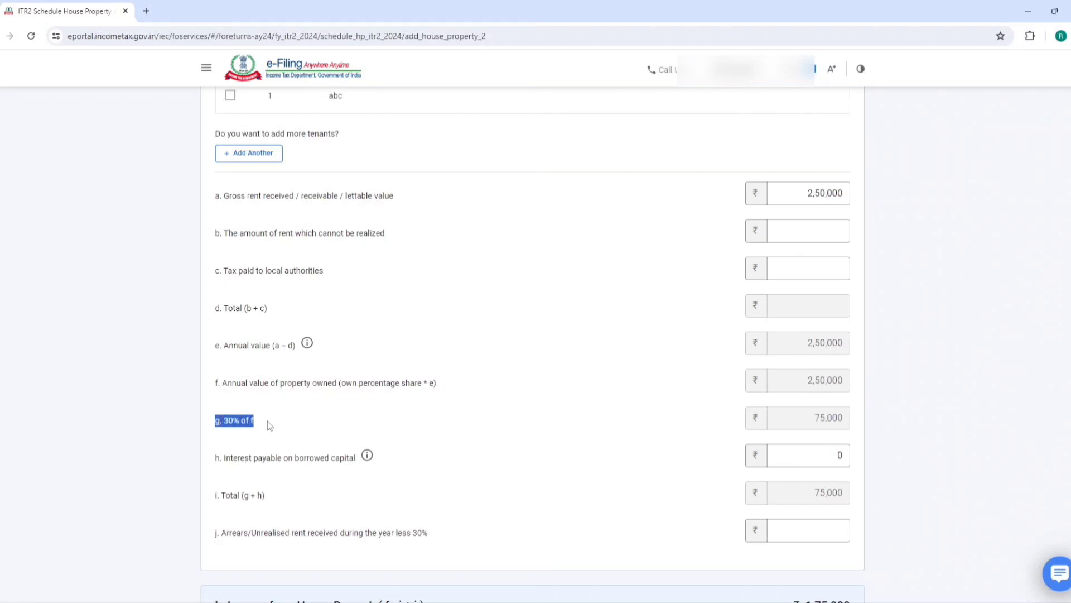
scroll(488, 370, down, 3)
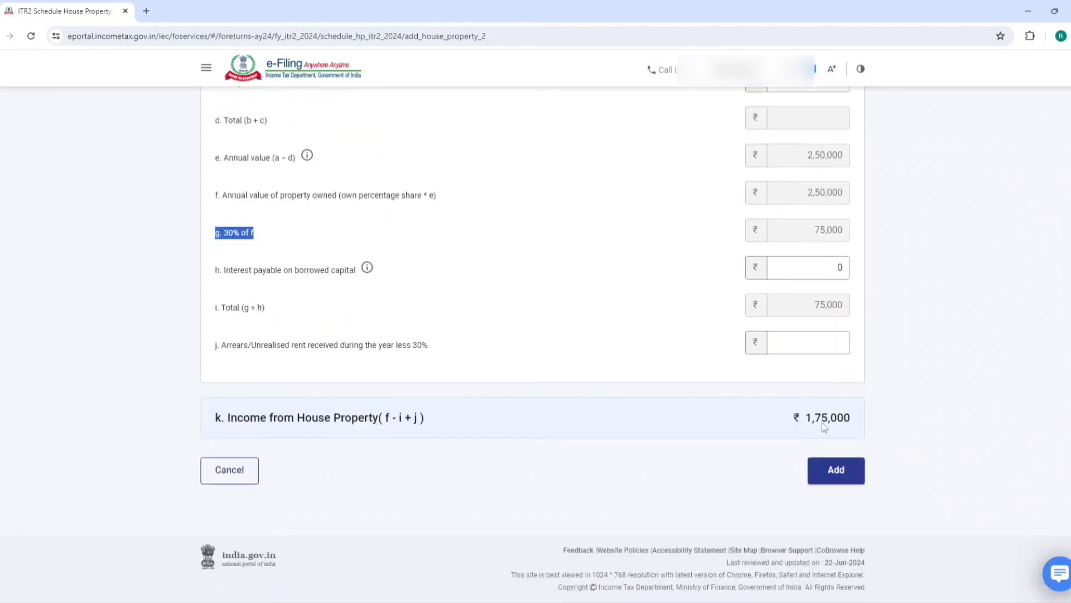
click(836, 470)
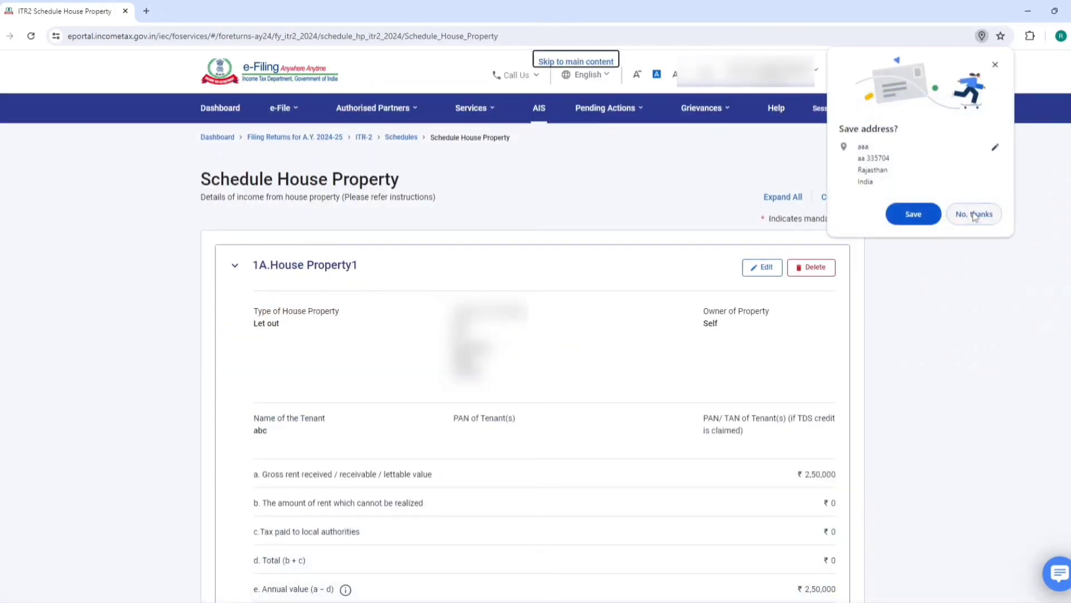
Decline saving the address, then add another house property with address and town/city 'ss'
click(973, 215)
scroll(410, 334, down, 3)
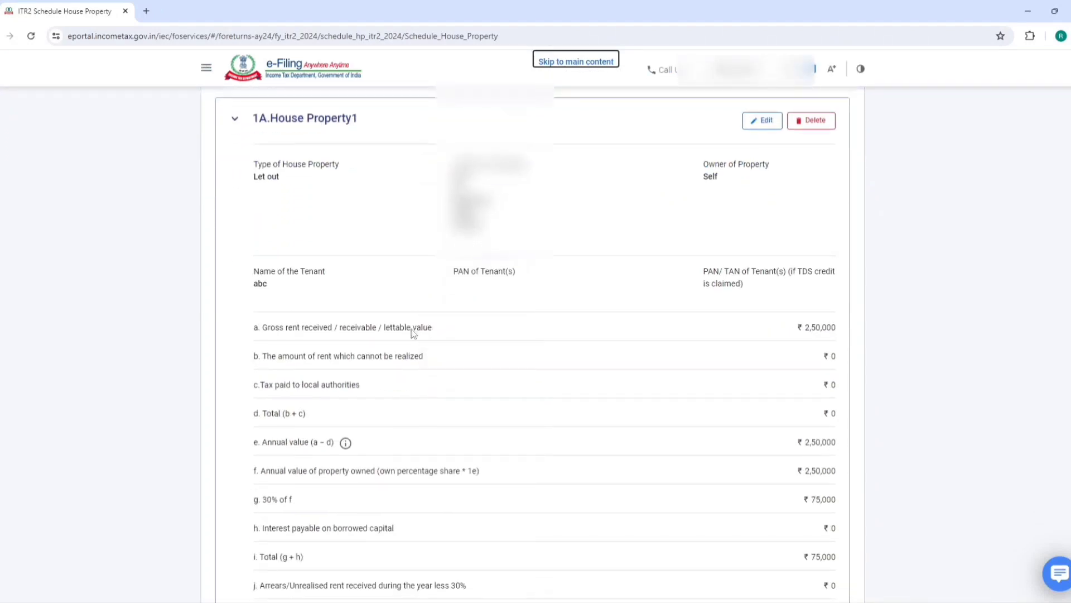
scroll(413, 333, down, 5)
click(248, 324)
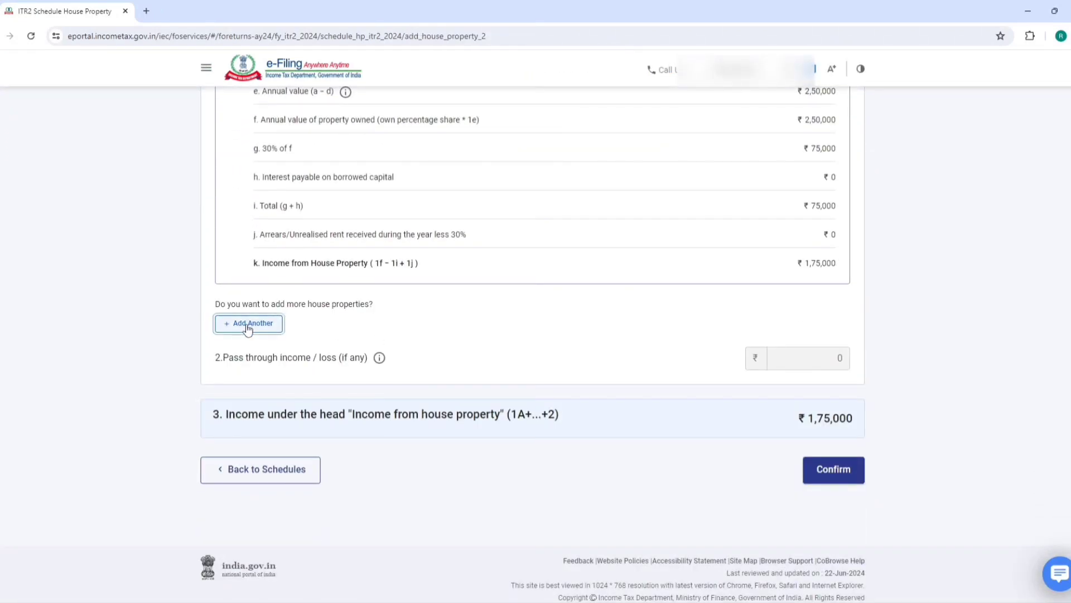
click(291, 258)
text(ss)
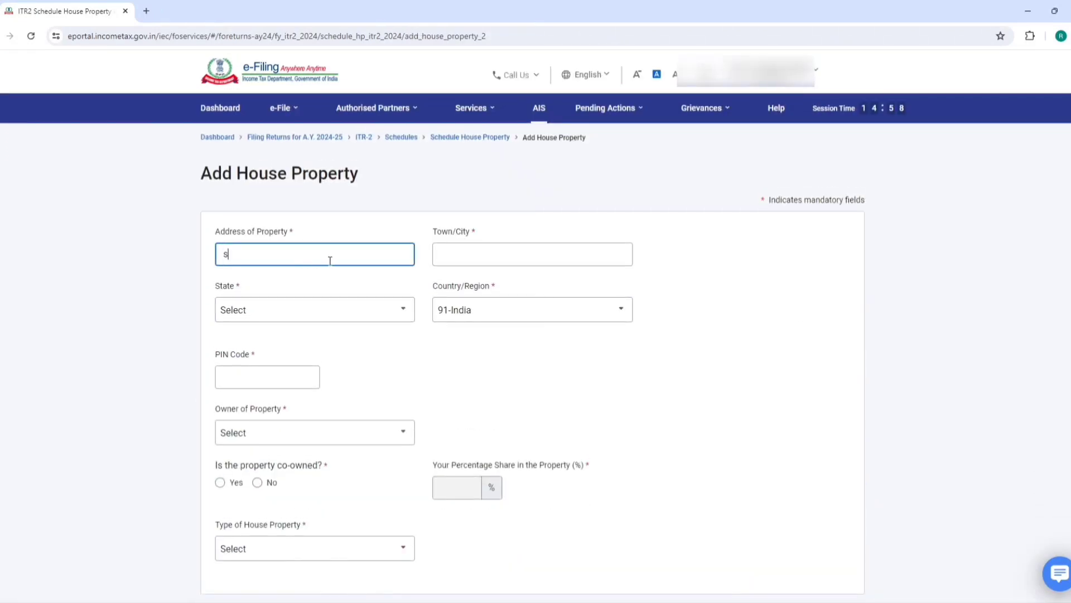
click(471, 256)
text(ss)
click(266, 380)
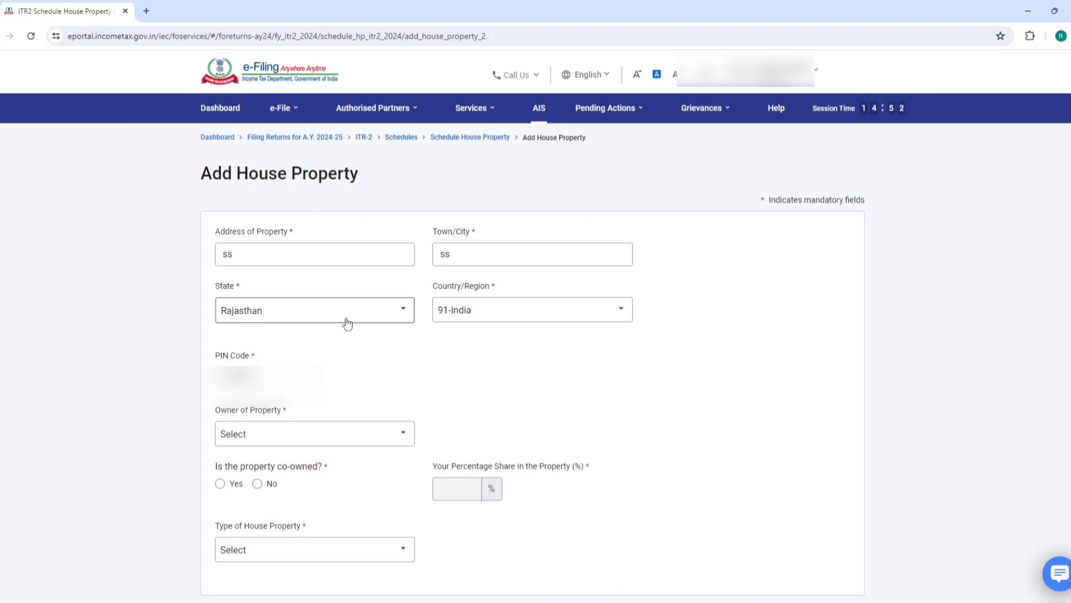
Set the second property's owner to Self, not co-owned, with type Let out
scroll(359, 330, down, 3)
click(307, 282)
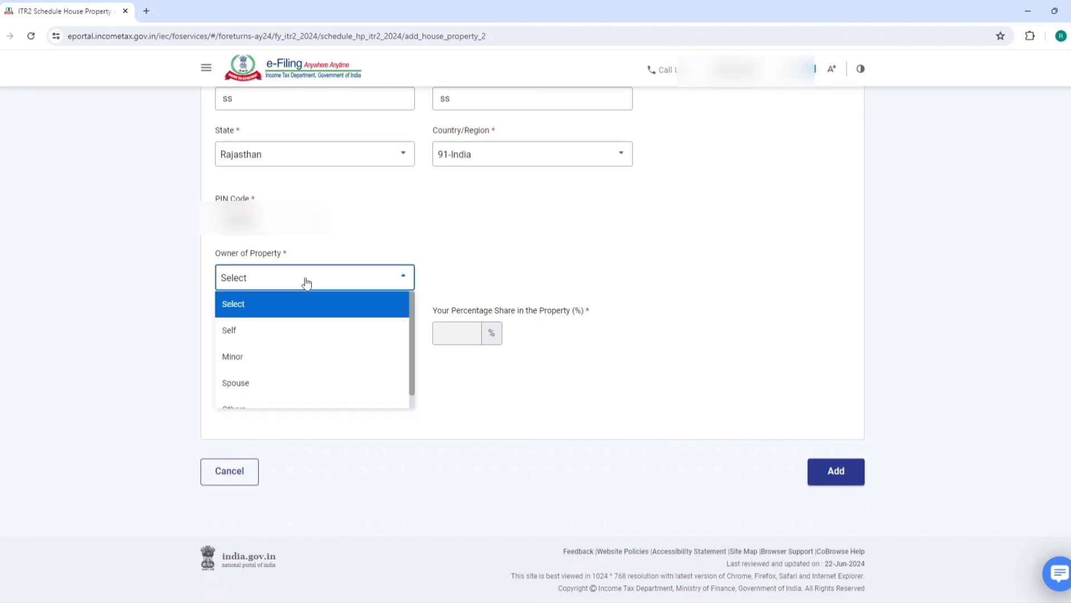
click(265, 332)
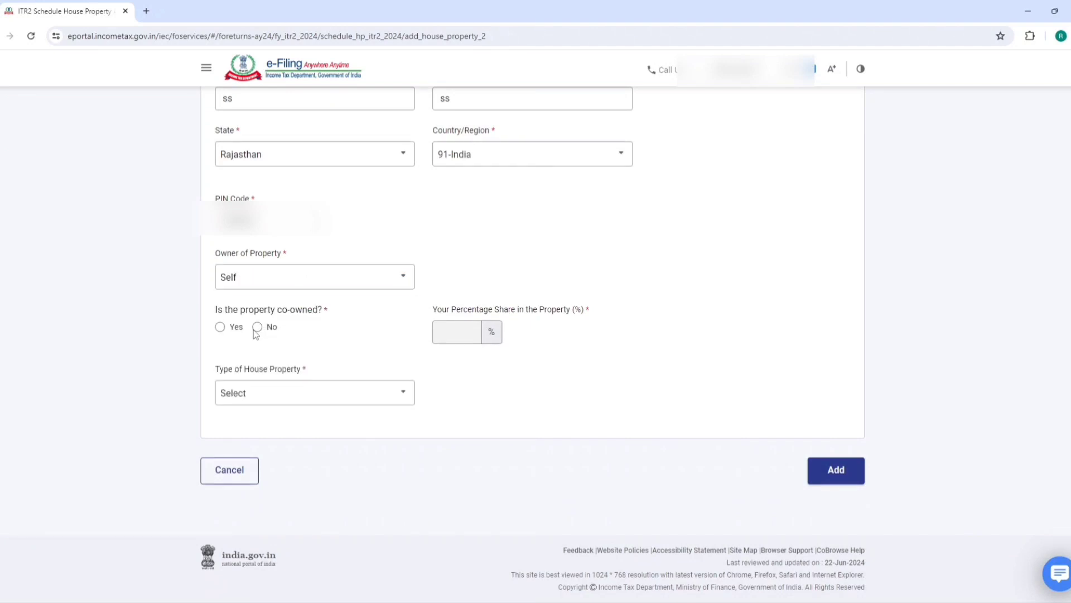
click(258, 328)
click(289, 389)
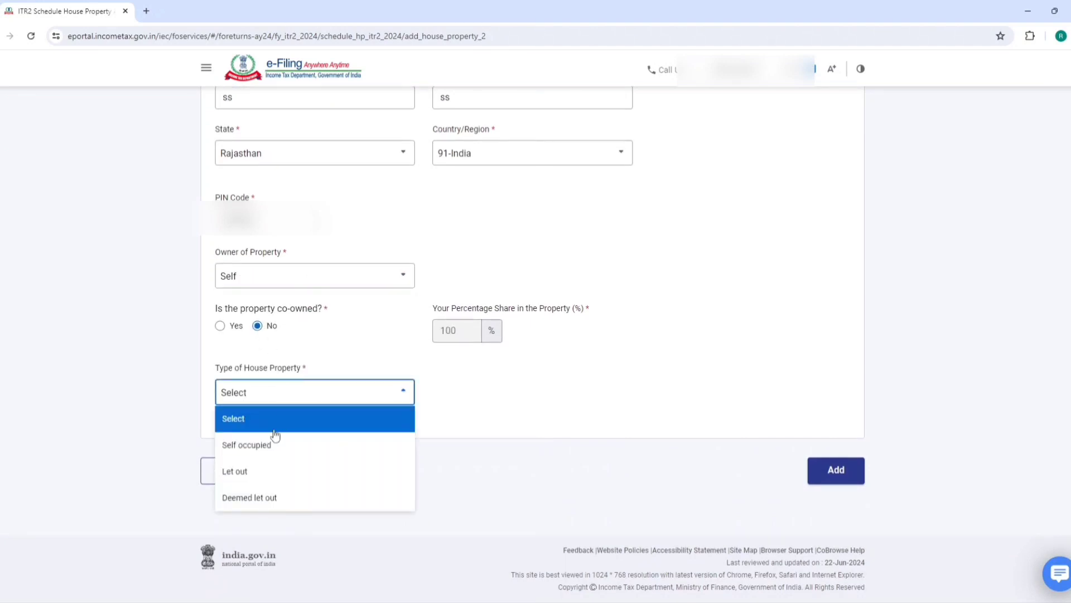
click(249, 472)
click(282, 397)
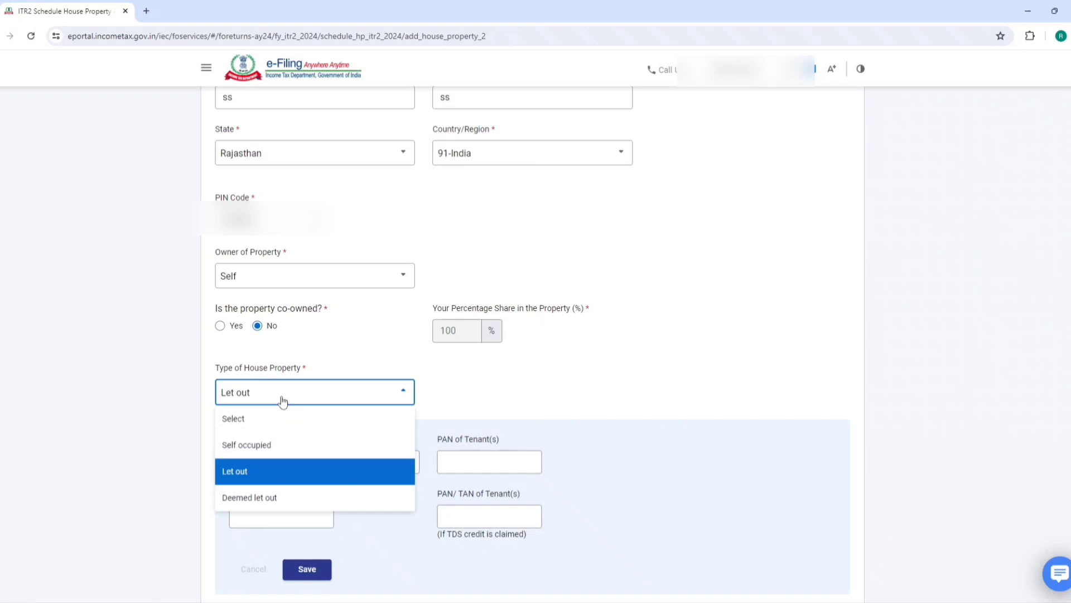
click(266, 448)
scroll(472, 357, down, 2)
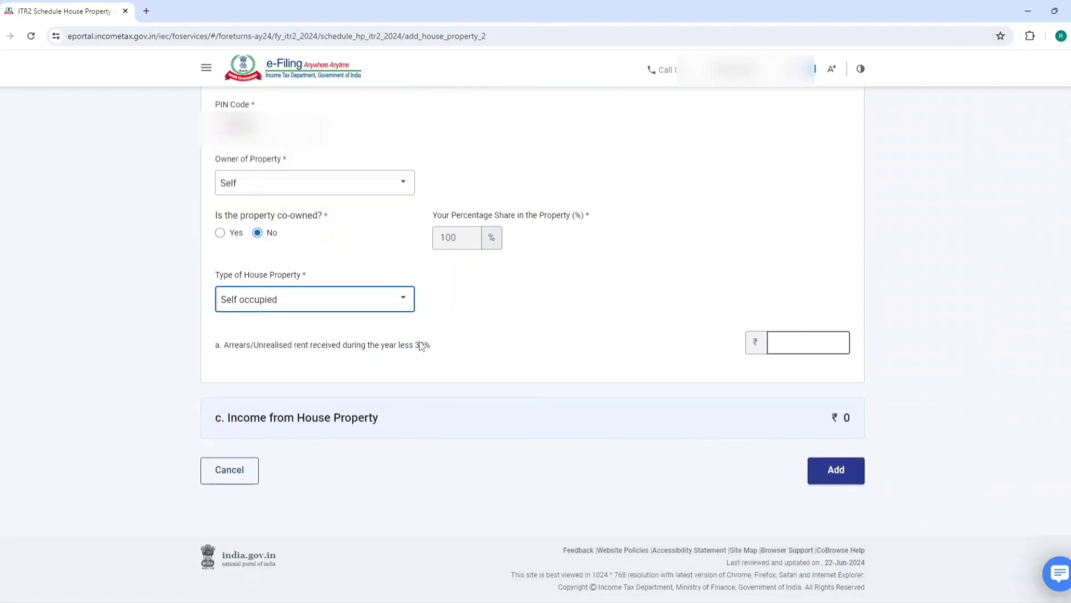
click(339, 300)
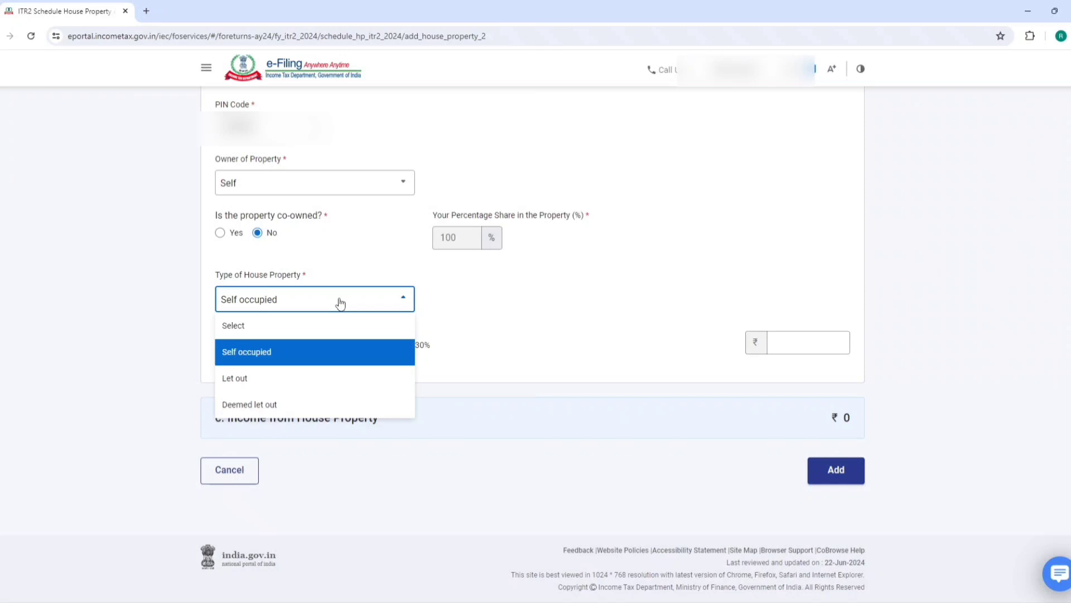
click(261, 374)
click(324, 369)
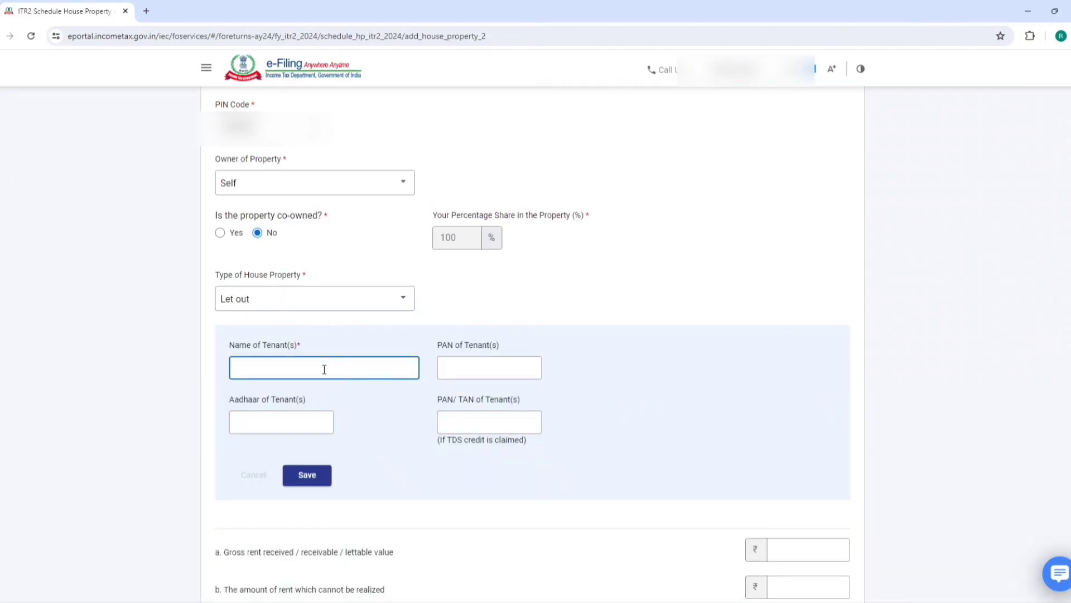
Save the tenant details and enter gross rent of 7,50,000 for House Property 2
click(564, 309)
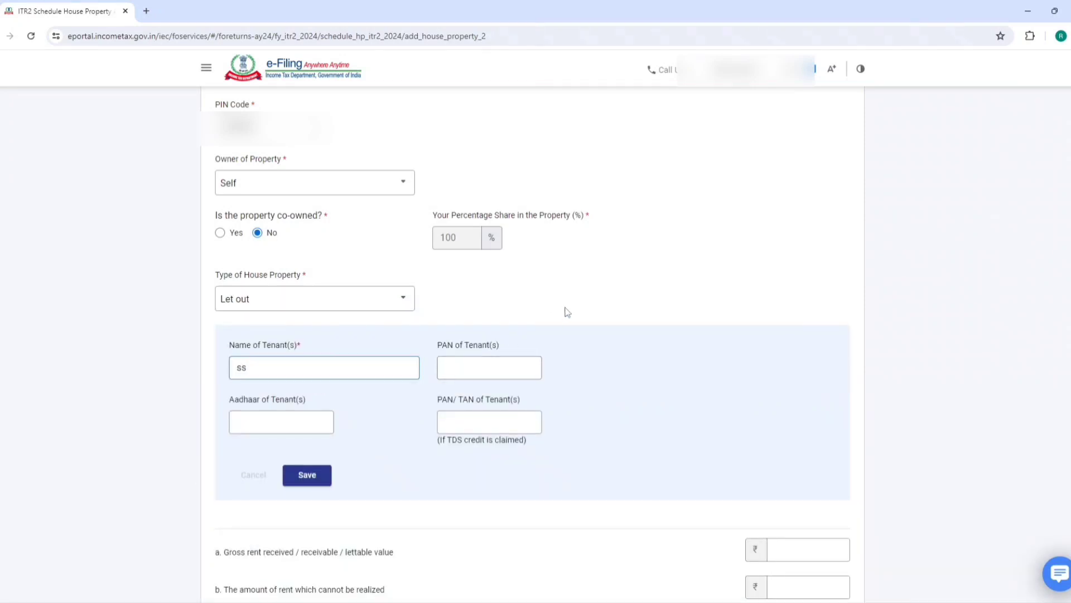
click(321, 481)
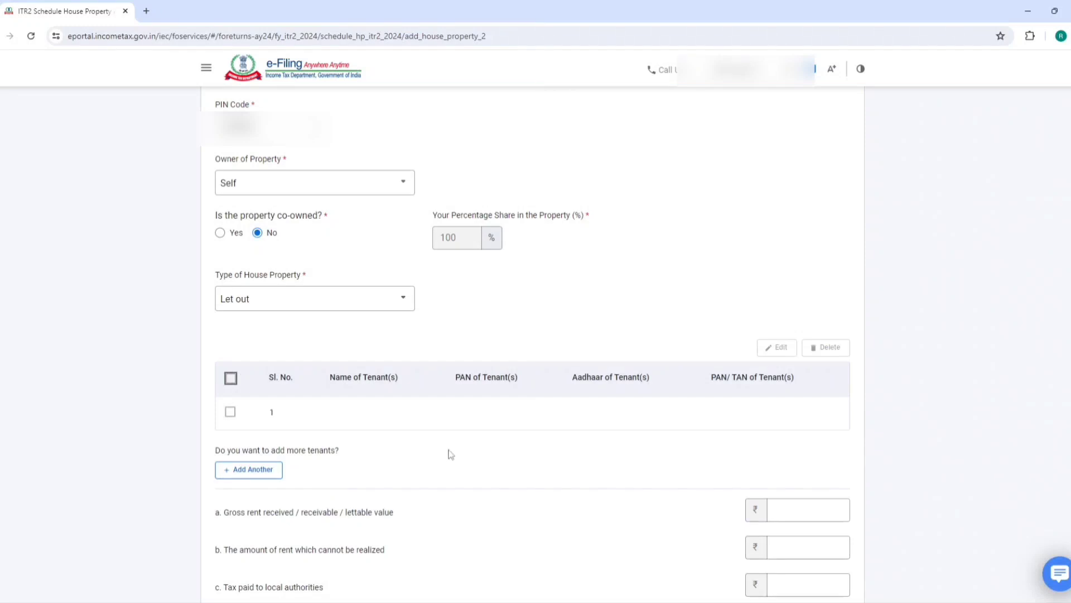
scroll(634, 457, down, 1)
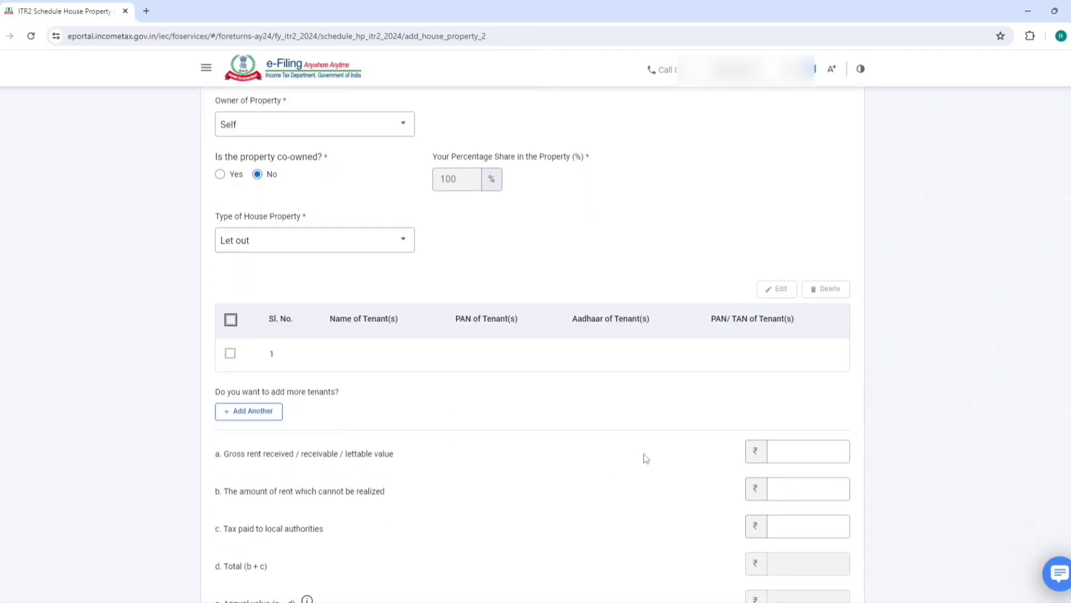
click(813, 454)
text(75)
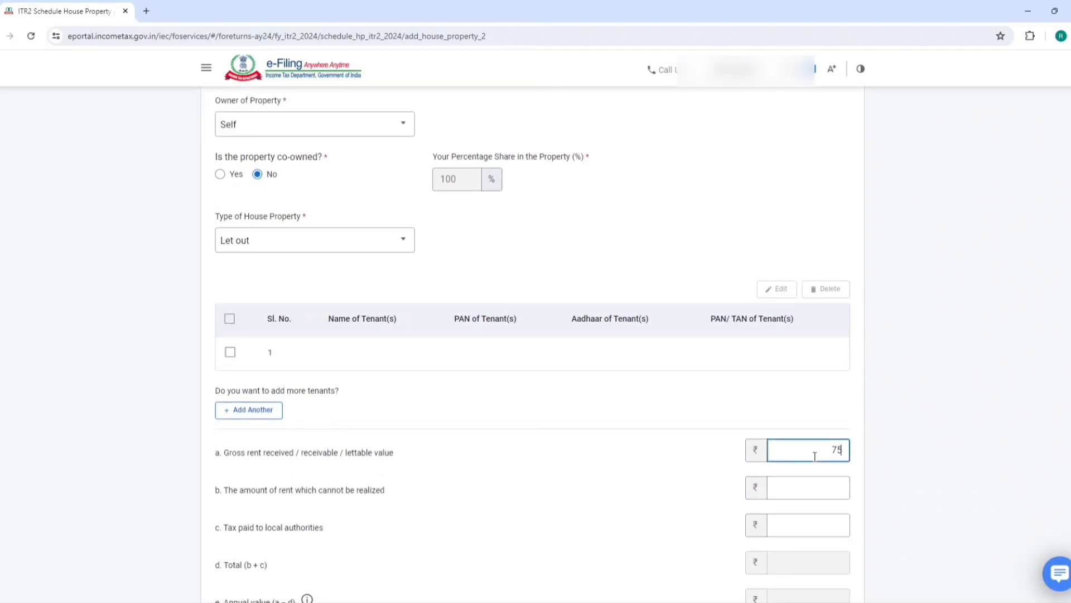
text(0000)
click(814, 414)
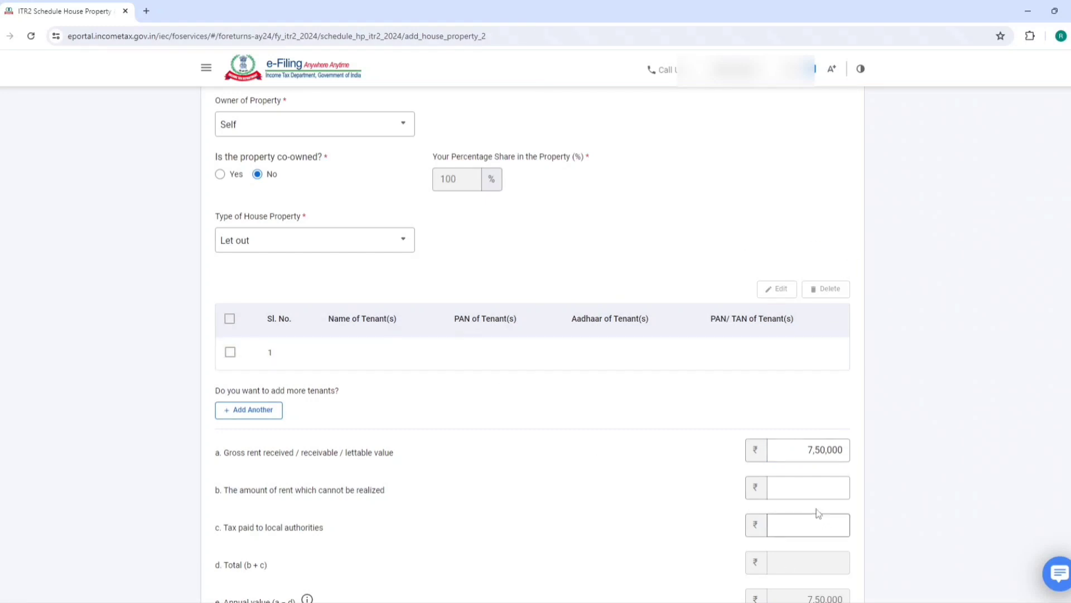
scroll(828, 462, down, 6)
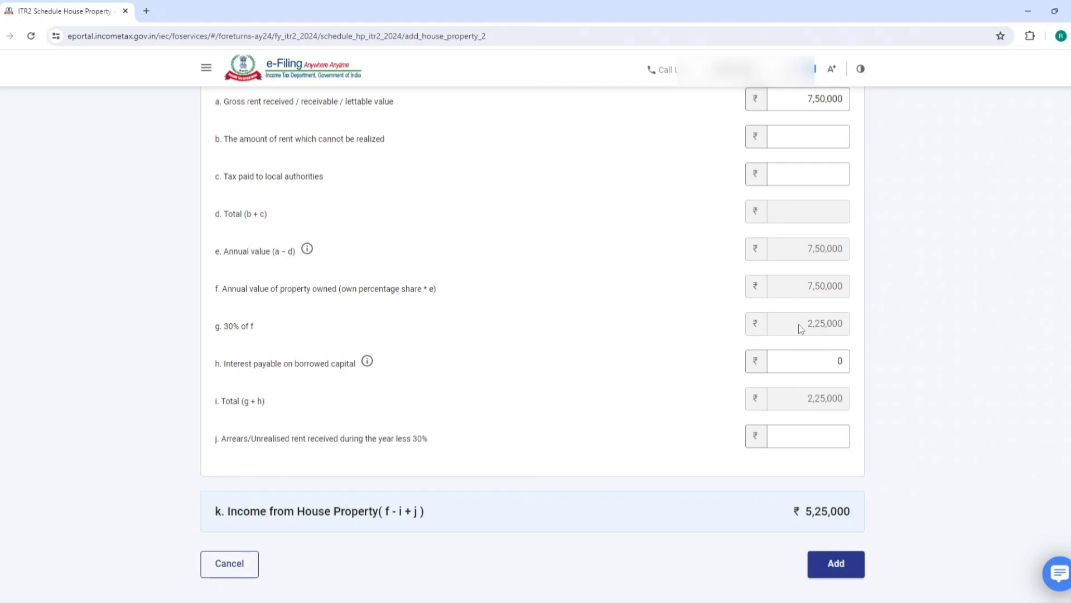
Check the 2,25,000 deduction and 5,25,000 income, summing 250000+750000 in Calculator
drag(801, 328, 838, 325)
drag(807, 515, 854, 516)
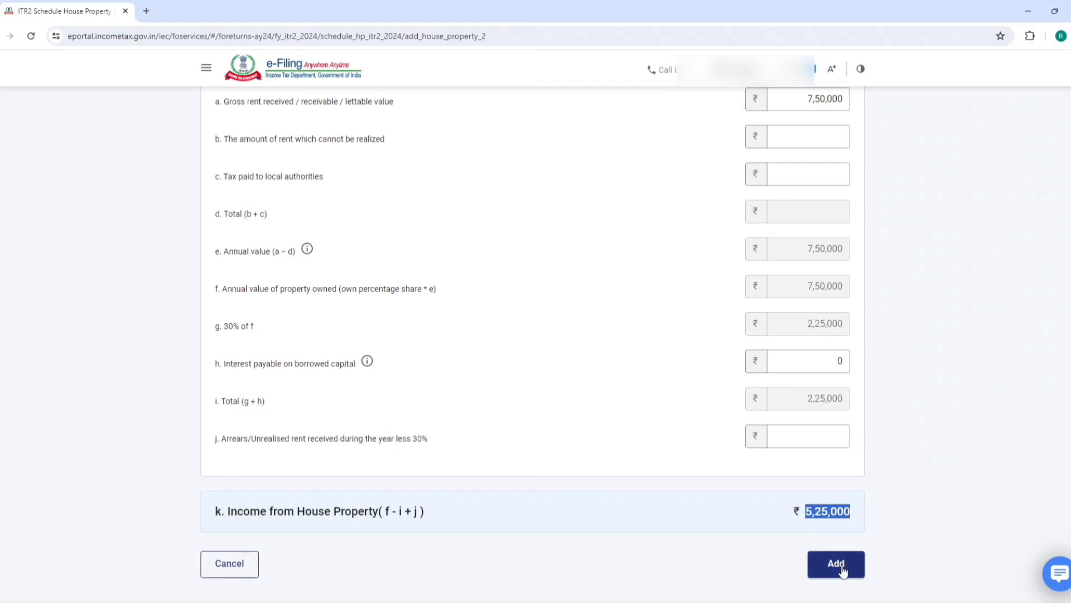
scroll(826, 447, up, 2)
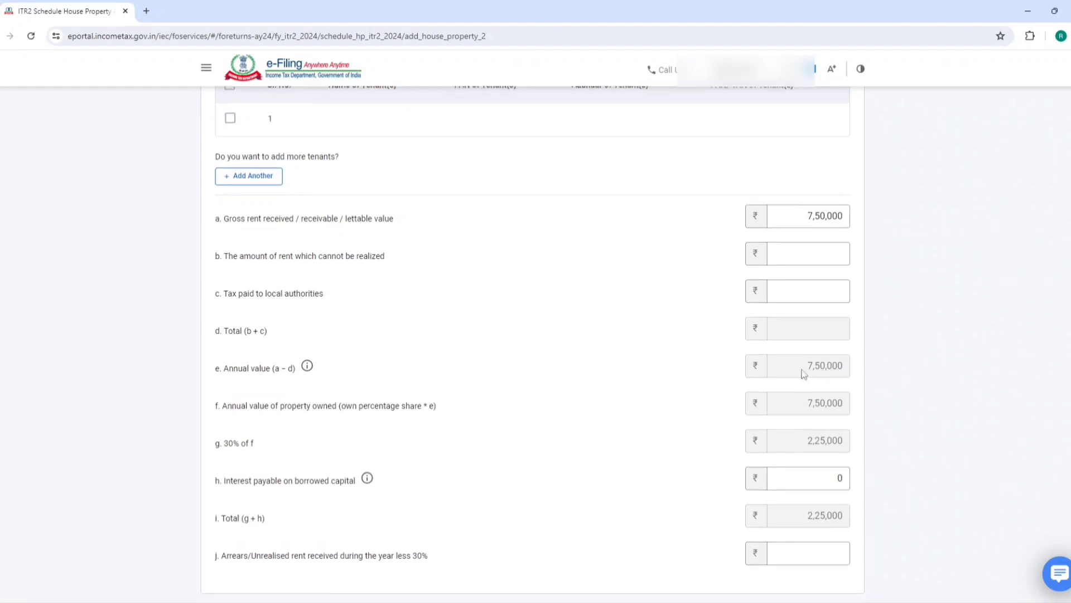
key(alt+Tab)
key(Escape)
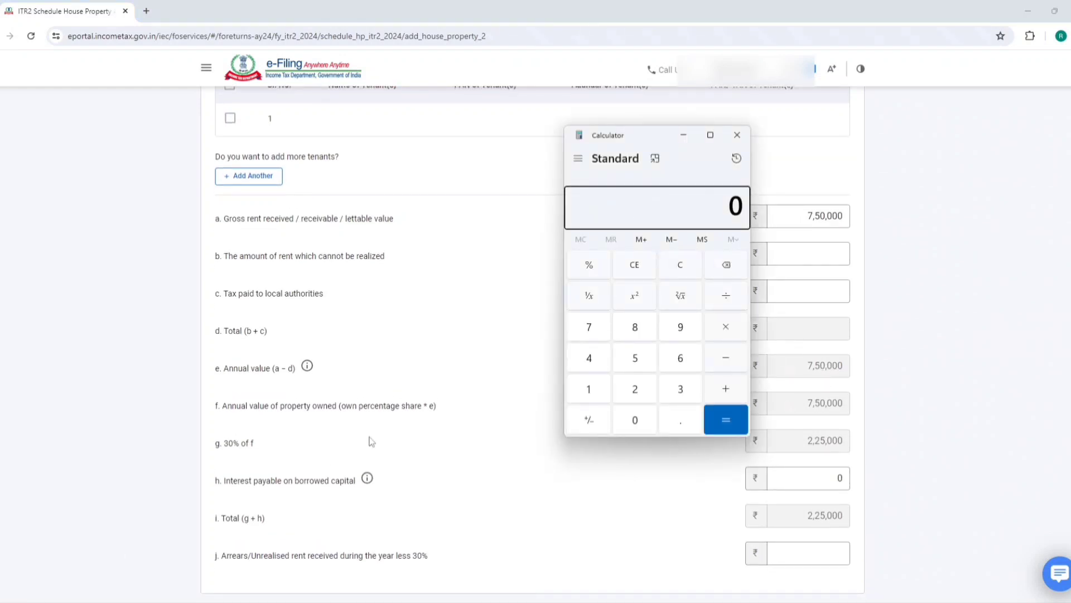
text(250000+750000)
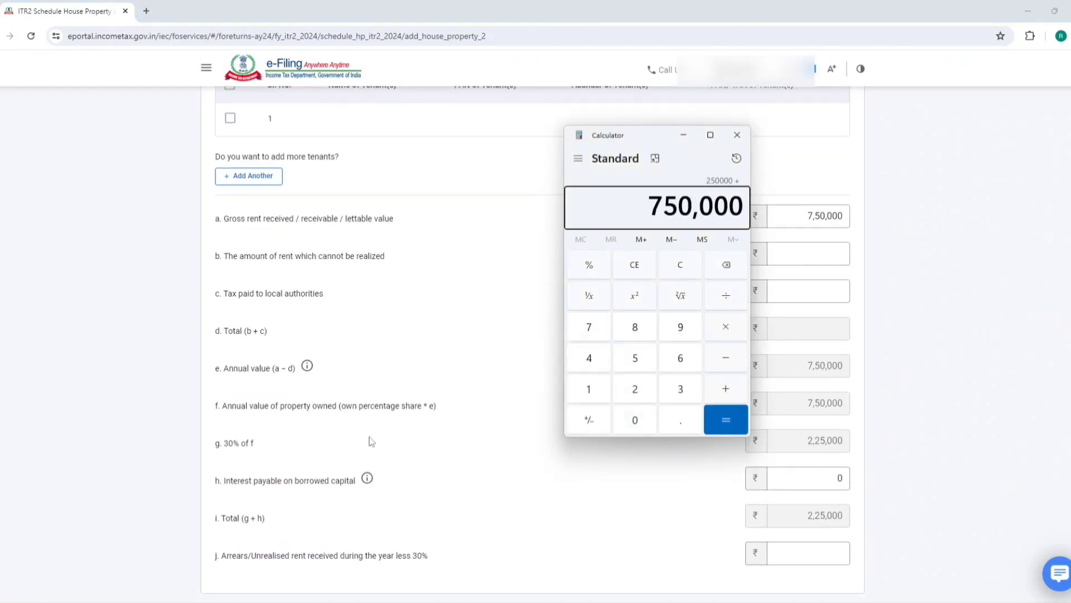
key(Return)
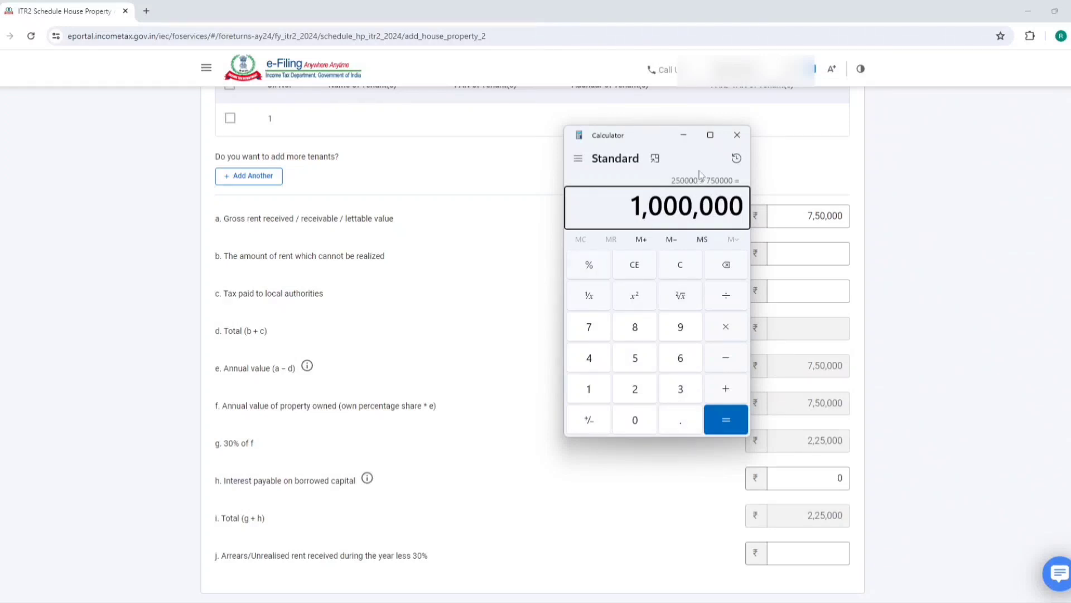
click(683, 135)
scroll(725, 252, down, 5)
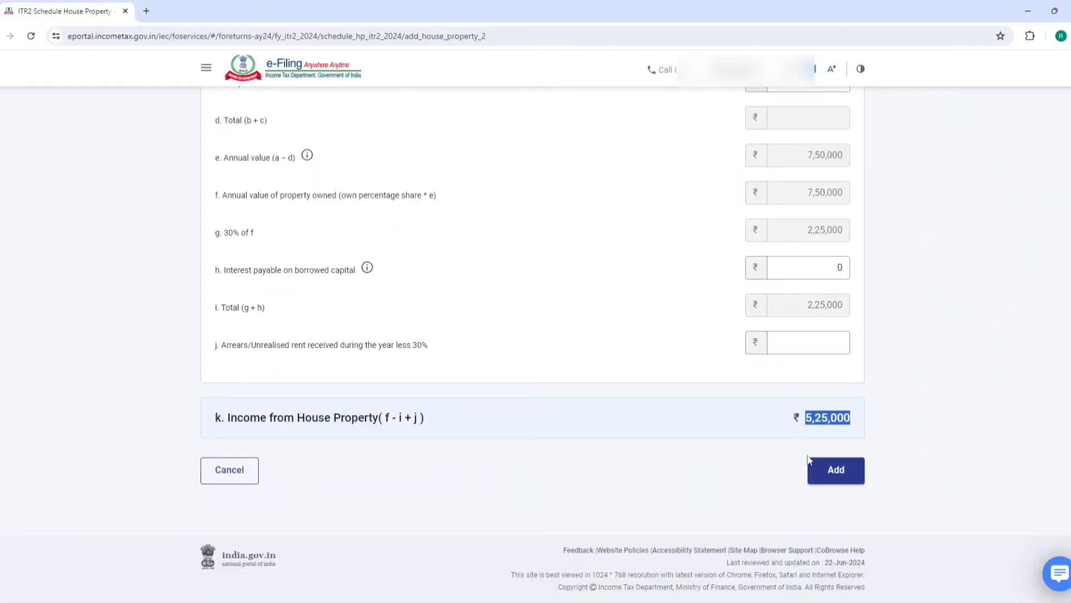
Add the second property, decline the address prompt, and confirm Schedule House Property at ₹7,00,000
click(734, 467)
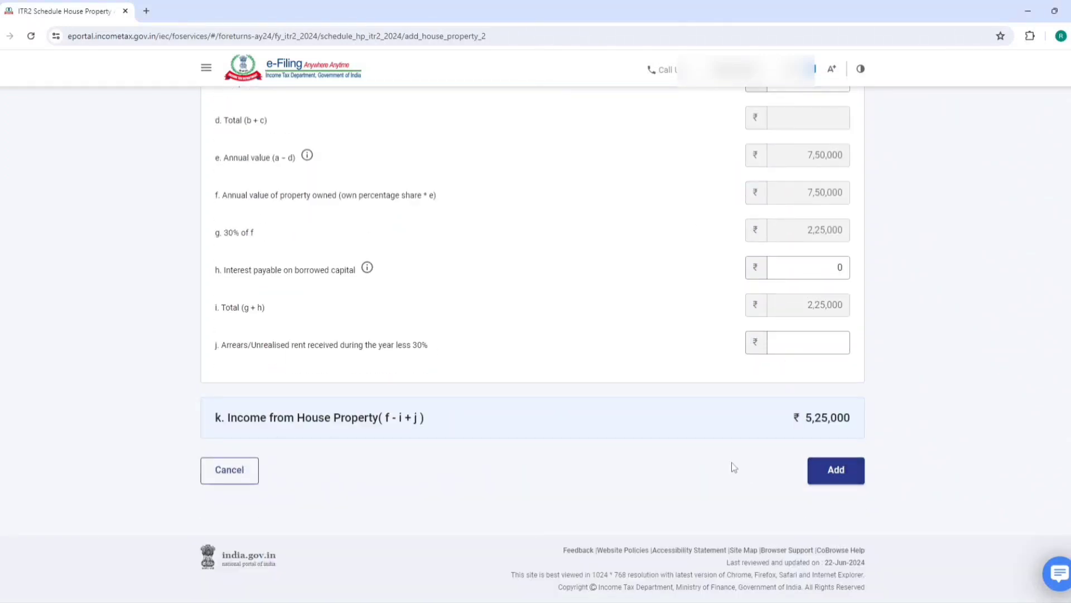
click(835, 470)
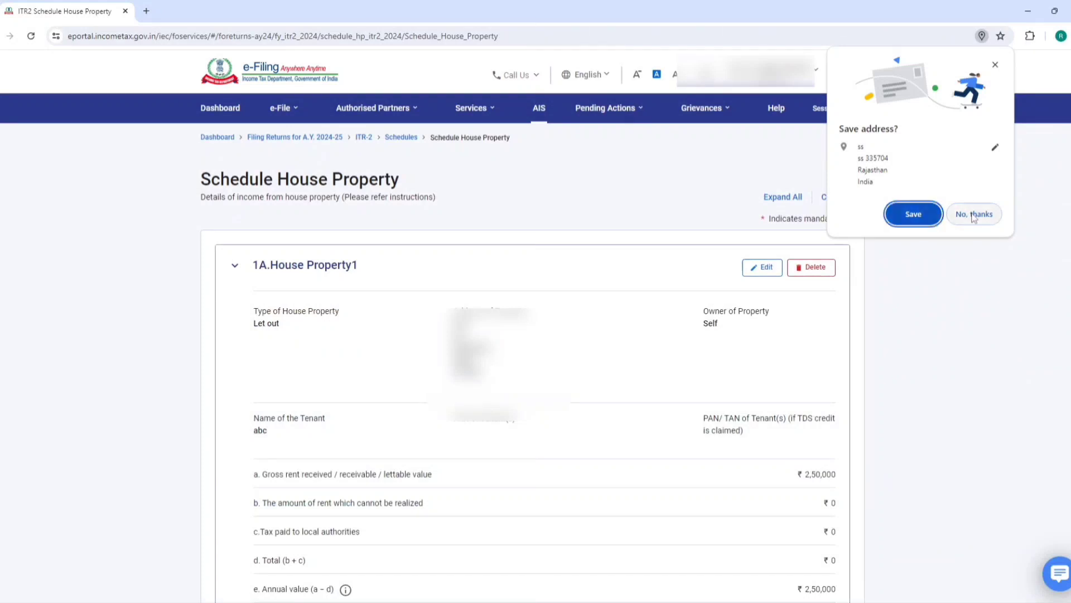
click(973, 215)
scroll(342, 353, down, 4)
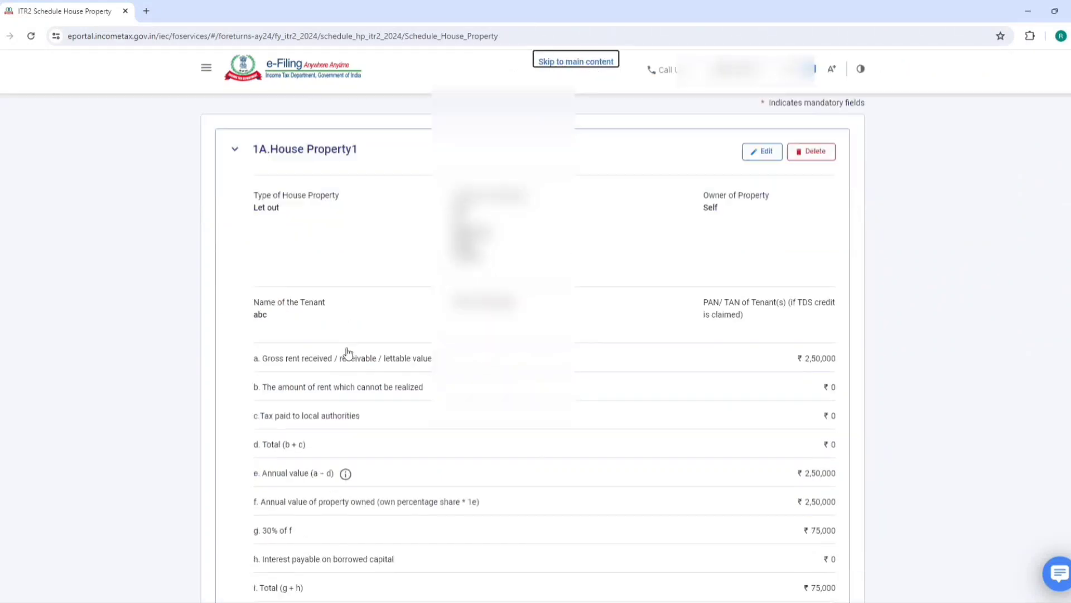
scroll(768, 285, down, 5)
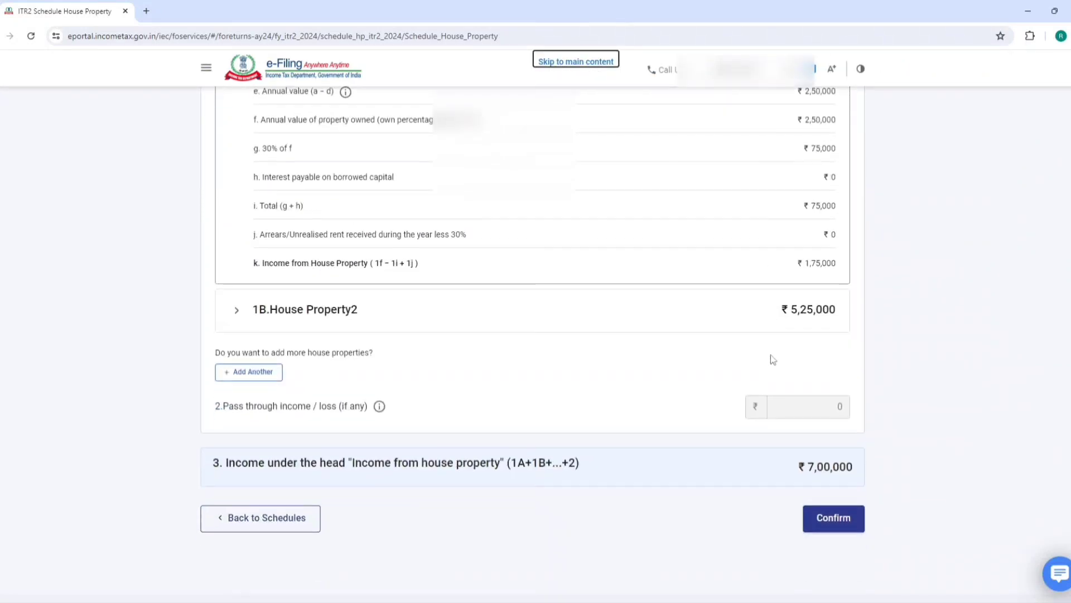
click(794, 465)
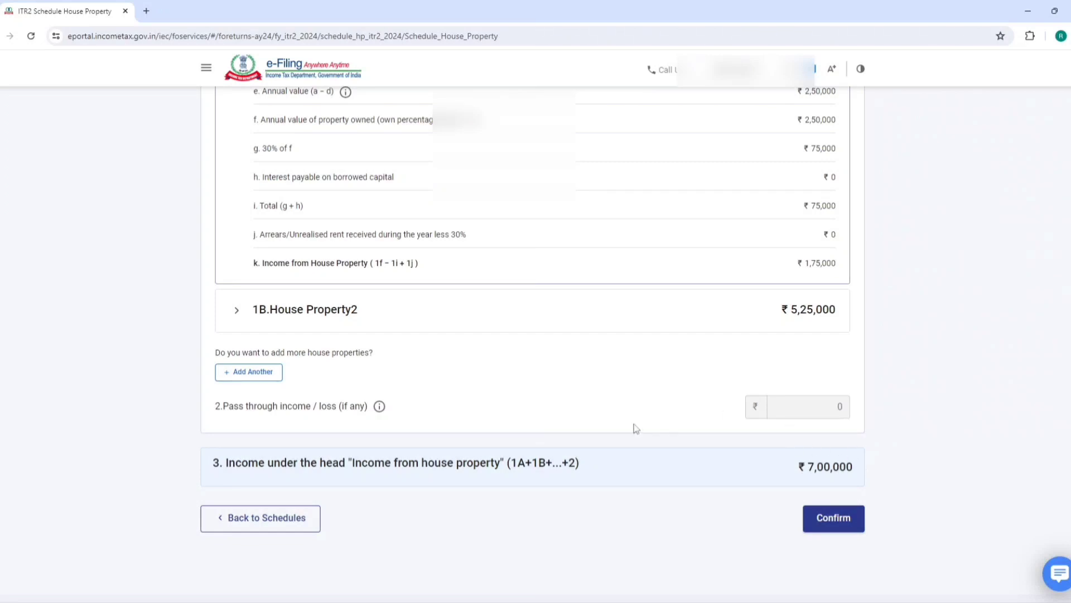
click(828, 518)
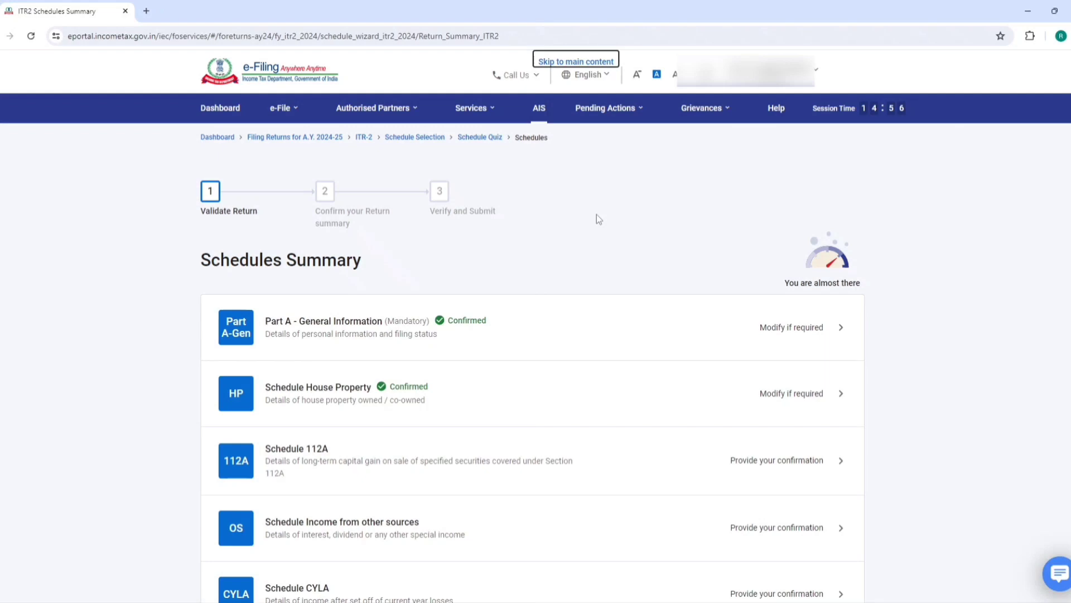
Open Schedule Income from other sources, showing ₹798 gross interest, from the Schedules Summary
scroll(451, 304, down, 7)
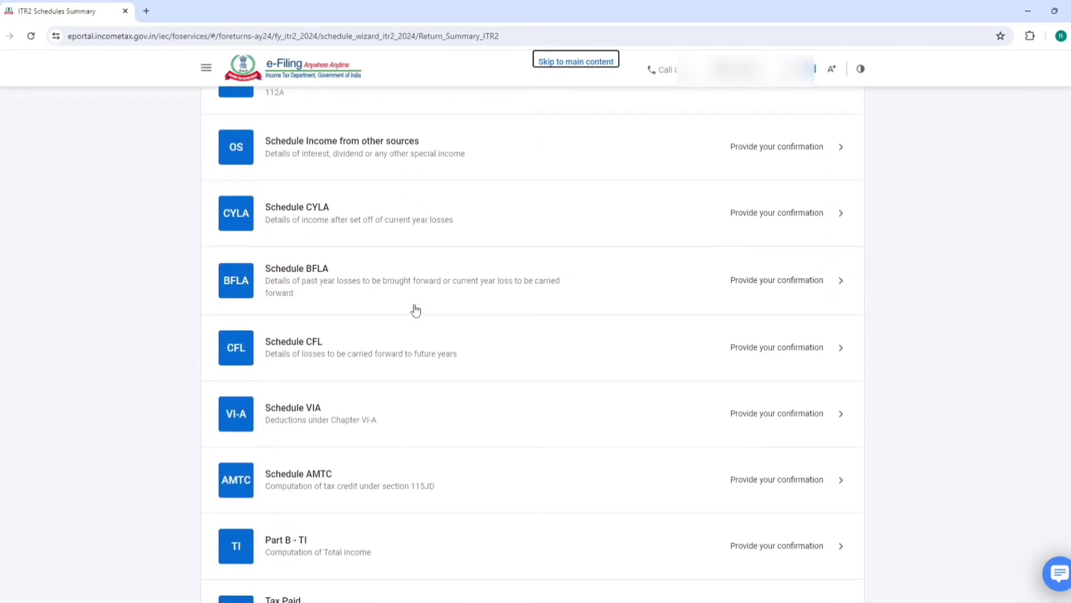
scroll(415, 310, down, 3)
scroll(415, 310, up, 4)
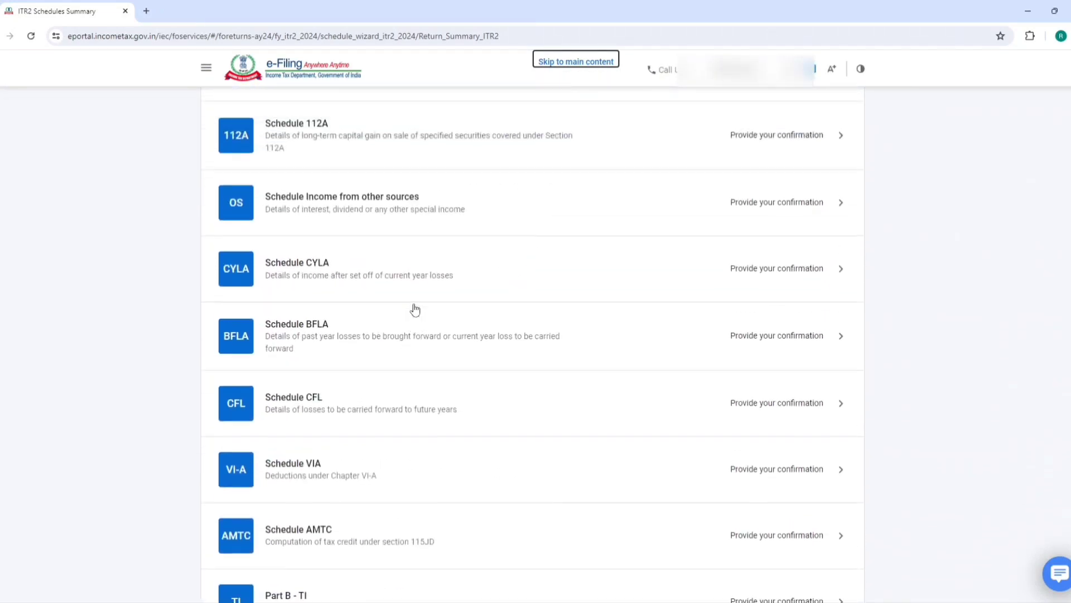
click(322, 208)
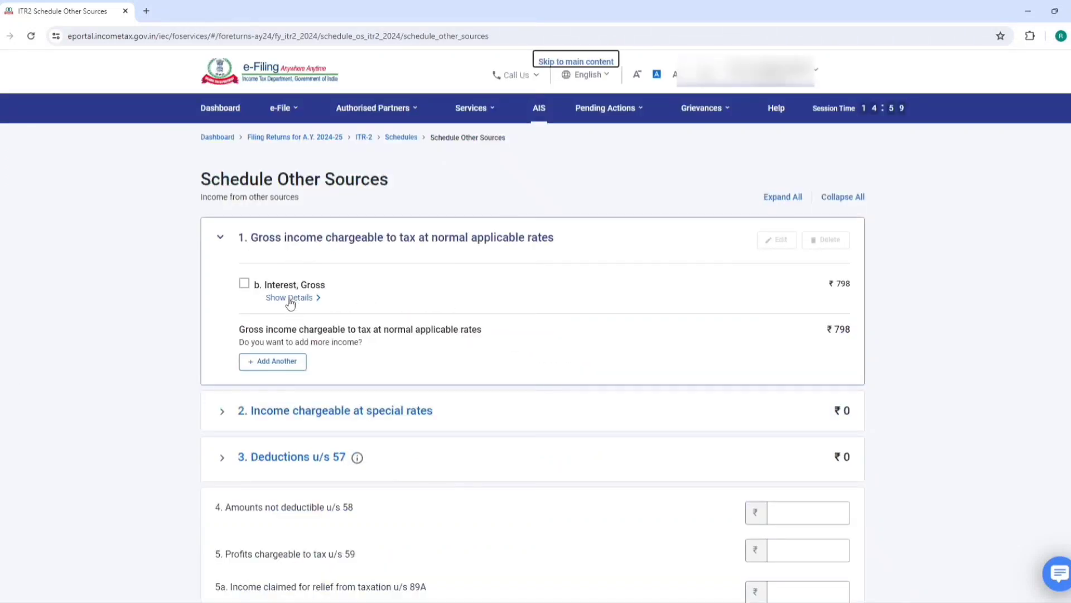
click(291, 303)
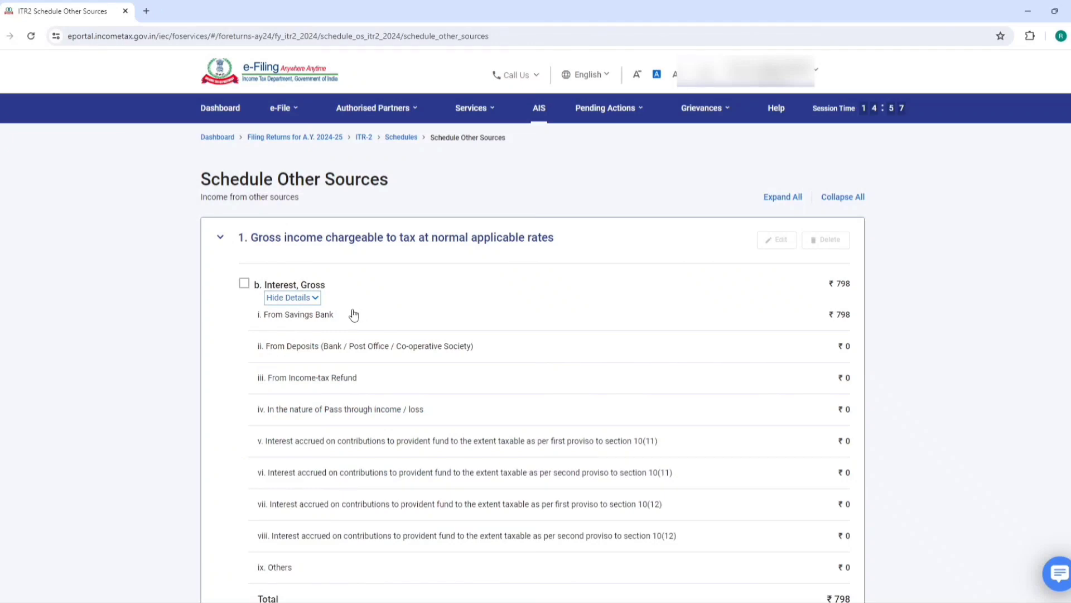
drag(828, 286, 853, 285)
scroll(485, 322, down, 9)
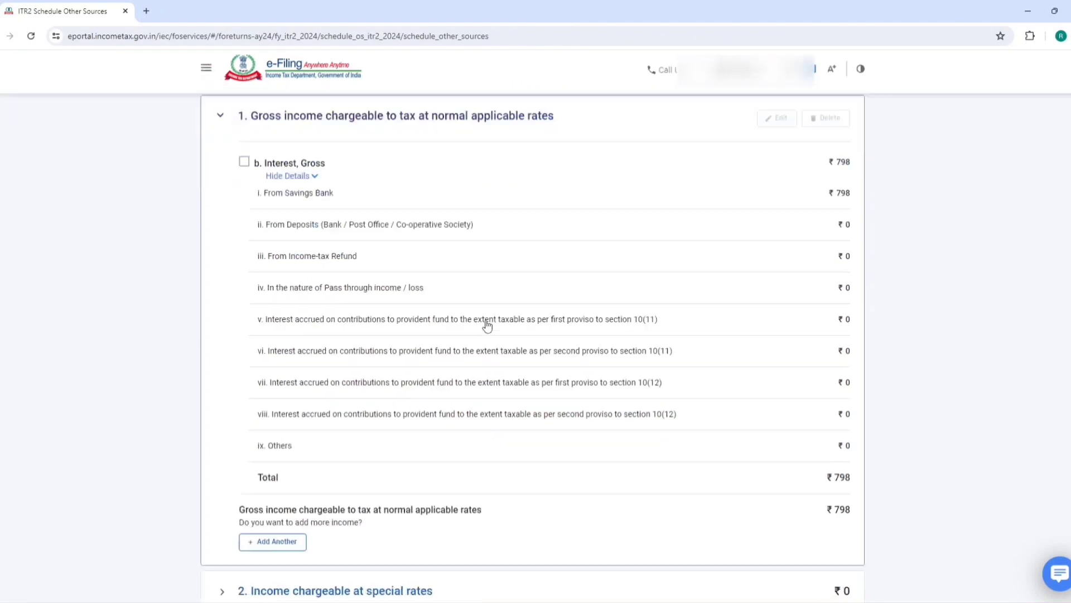
scroll(487, 323, down, 4)
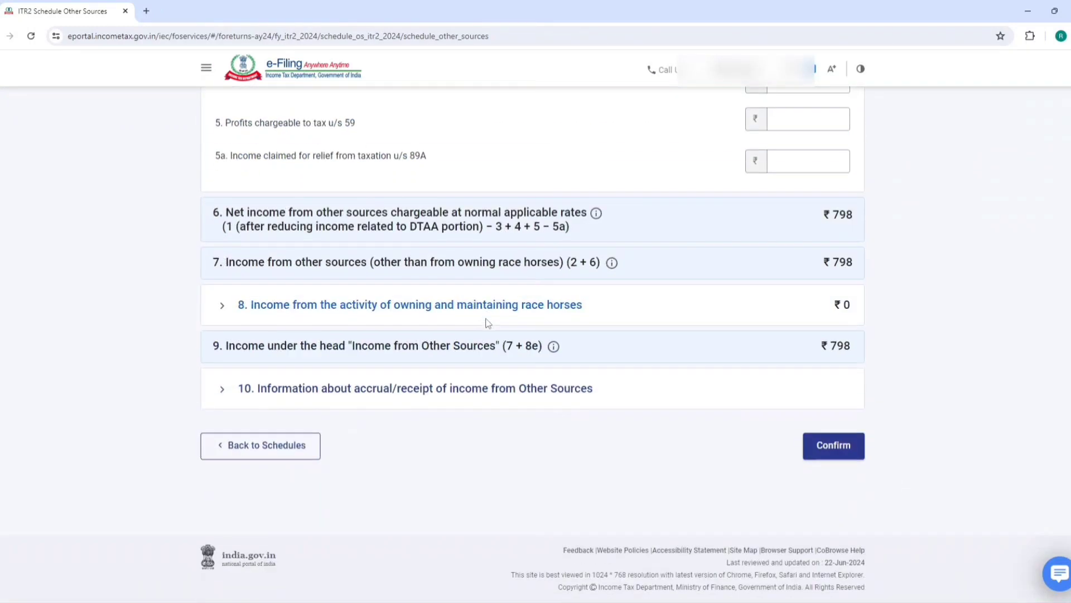
scroll(708, 430, up, 8)
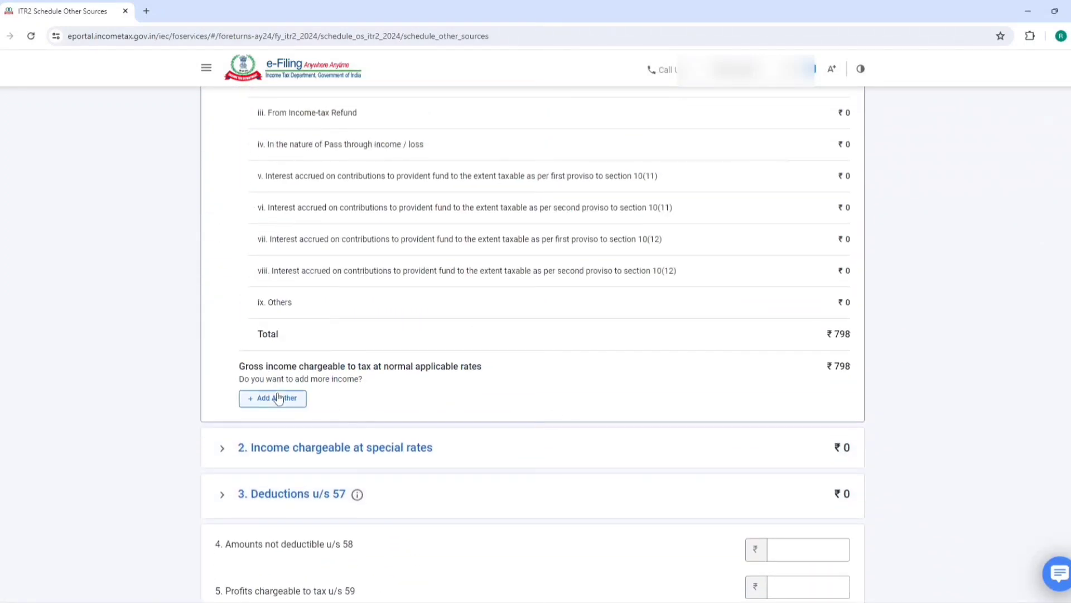
drag(241, 376, 400, 369)
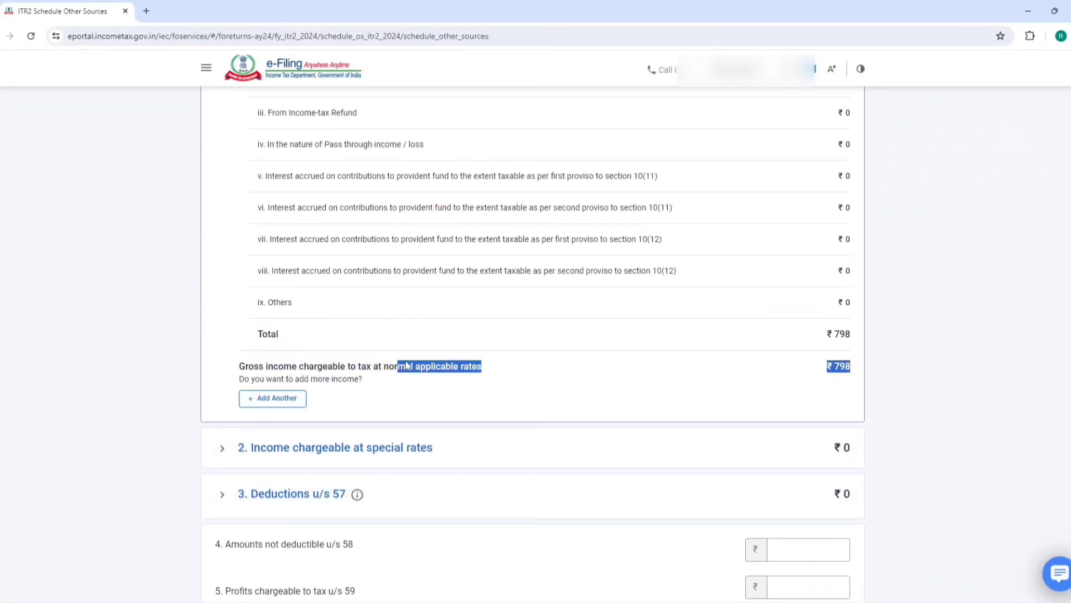
click(273, 398)
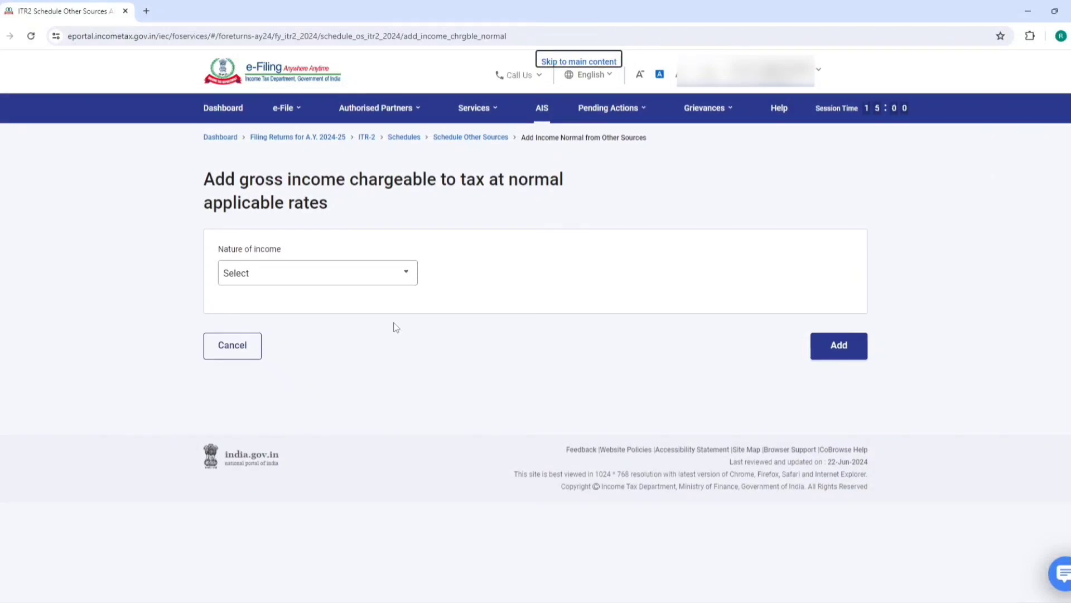
click(365, 276)
scroll(316, 364, down, 1)
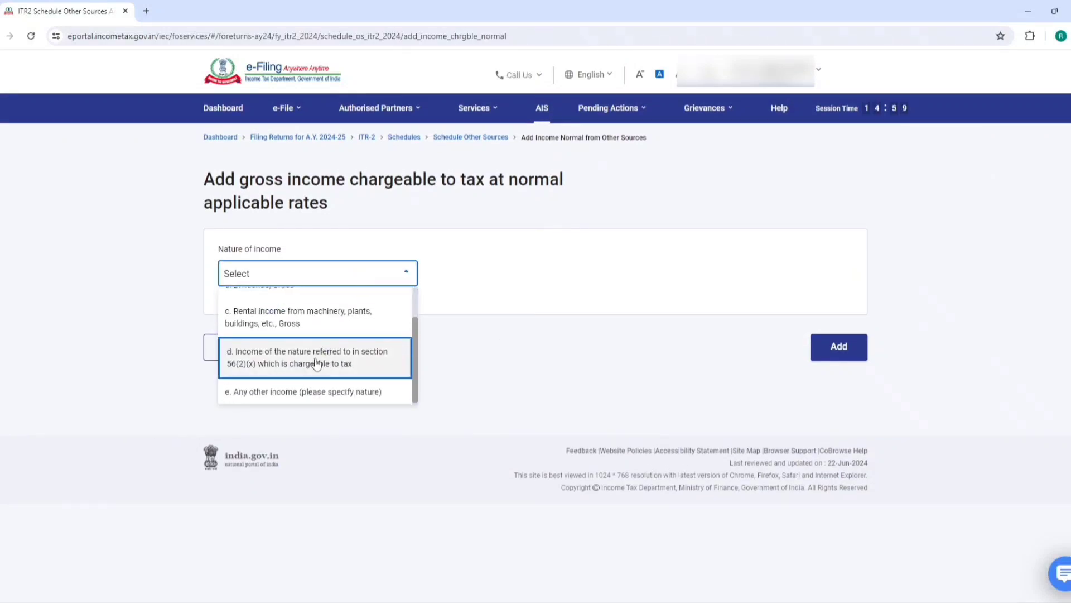
click(289, 397)
scroll(413, 358, down, 10)
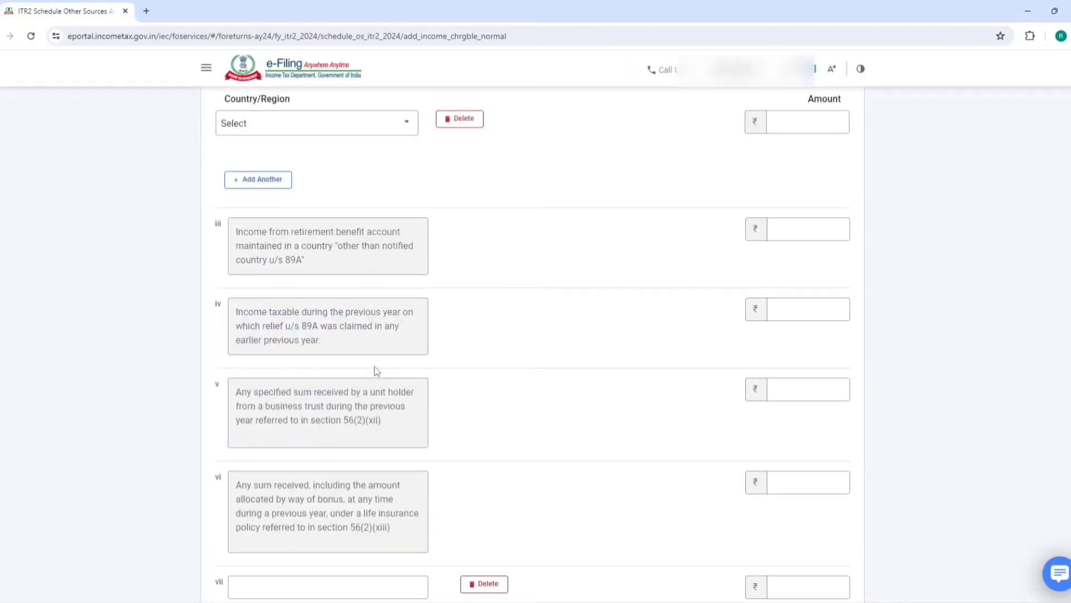
click(326, 354)
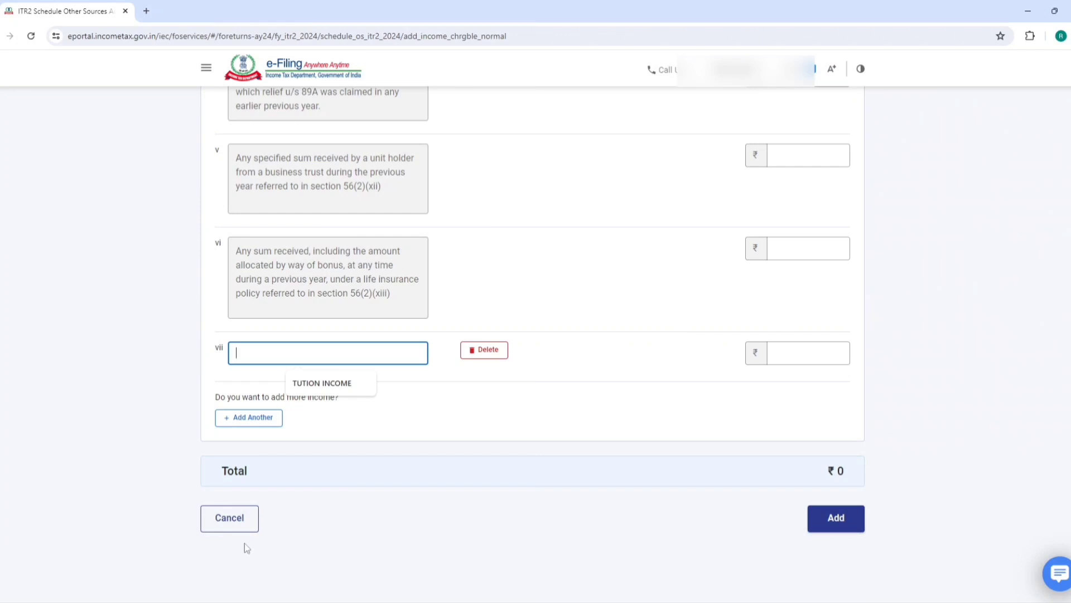
click(212, 516)
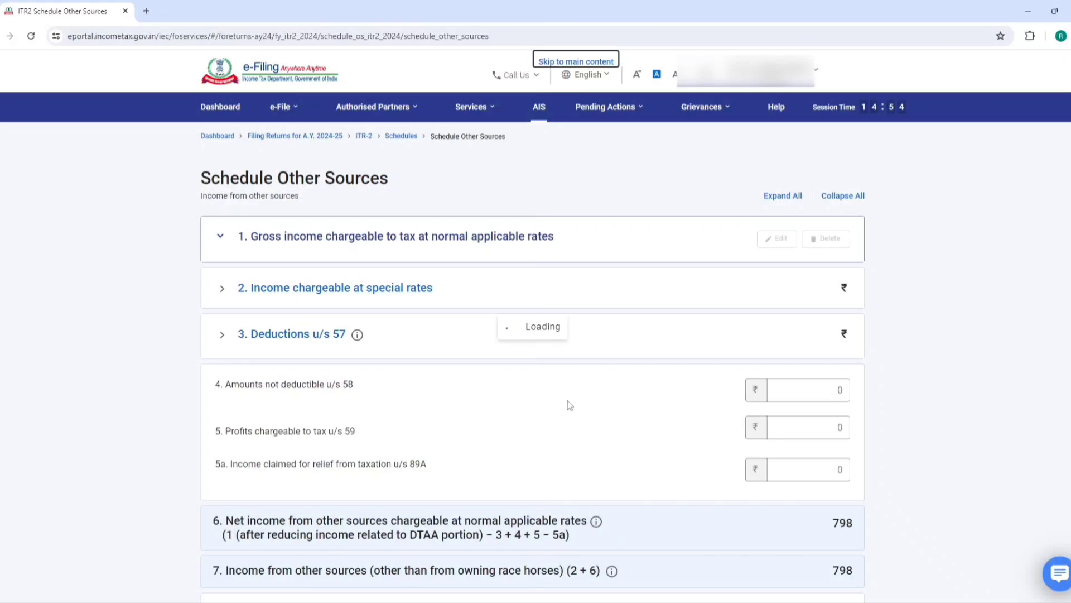
scroll(570, 404, down, 5)
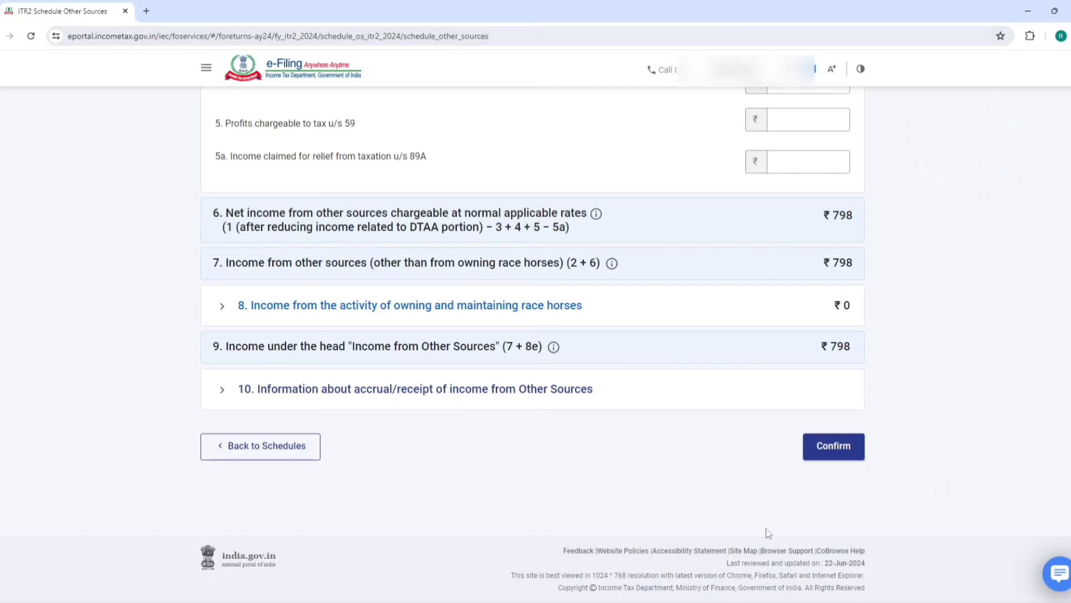
click(837, 457)
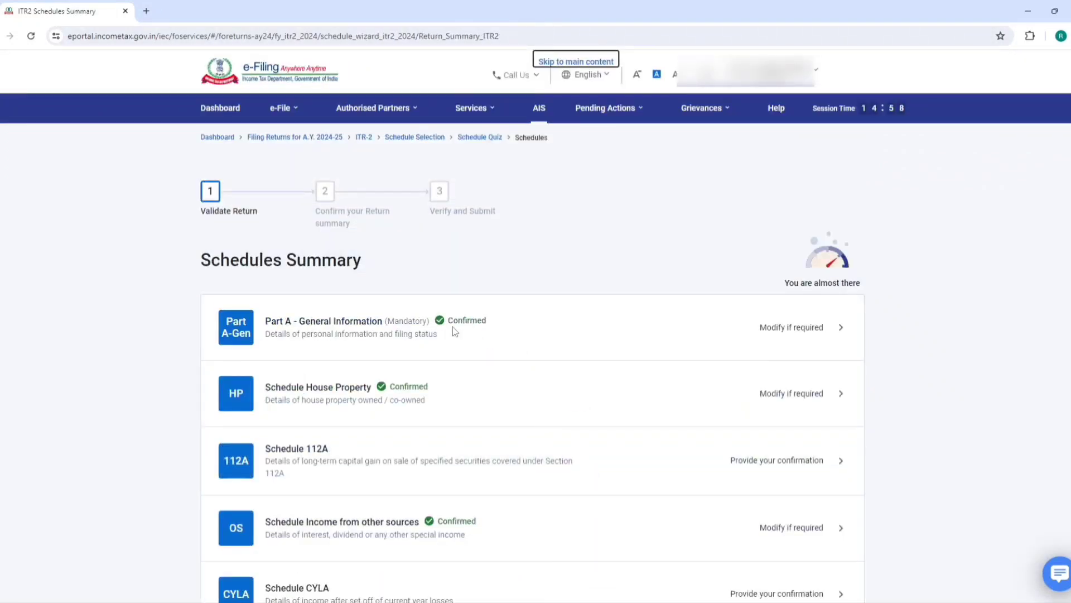
Open the Tax Paid schedule, start a new TDS entry for self, then discard it
scroll(453, 326, down, 10)
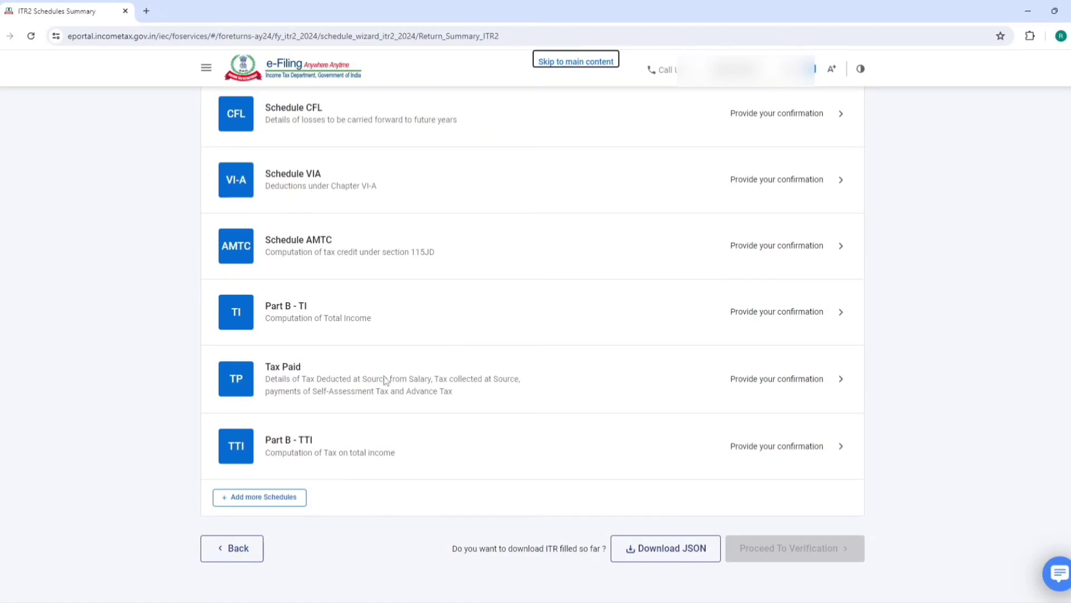
click(297, 379)
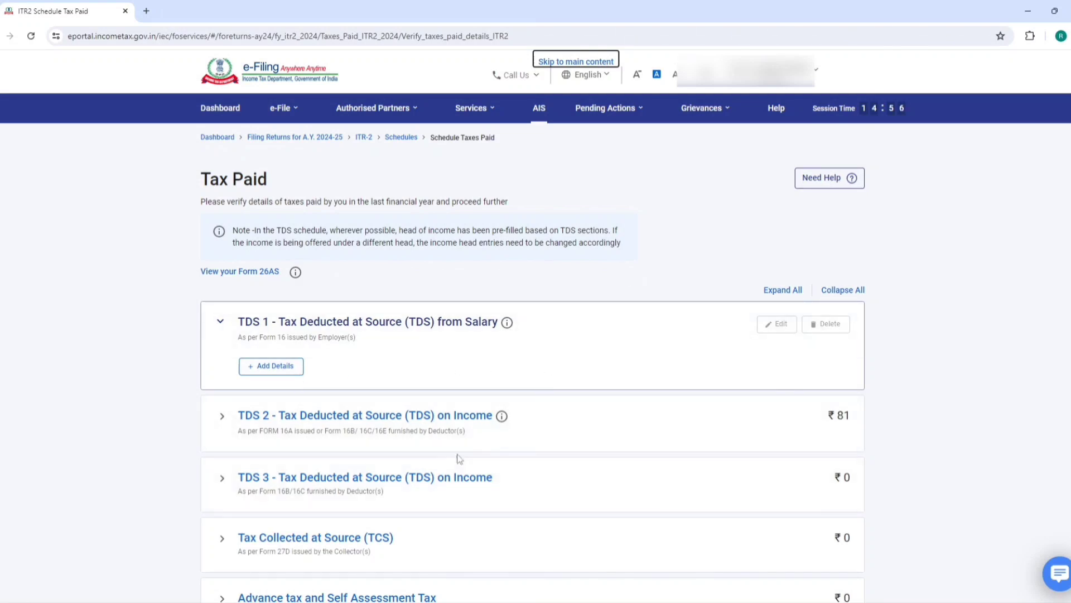
click(378, 419)
scroll(378, 419, down, 3)
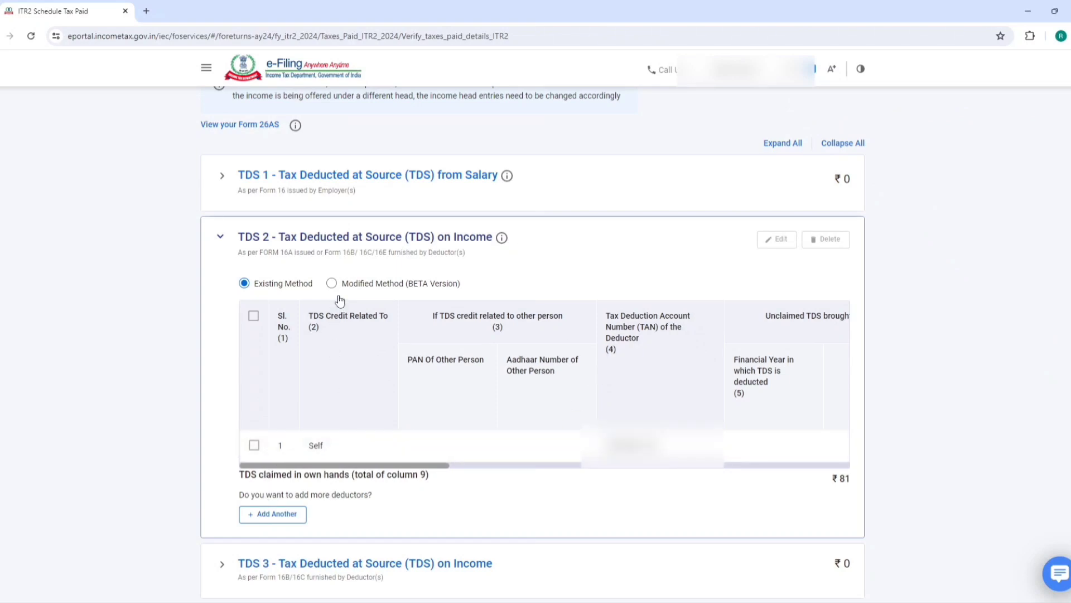
click(280, 516)
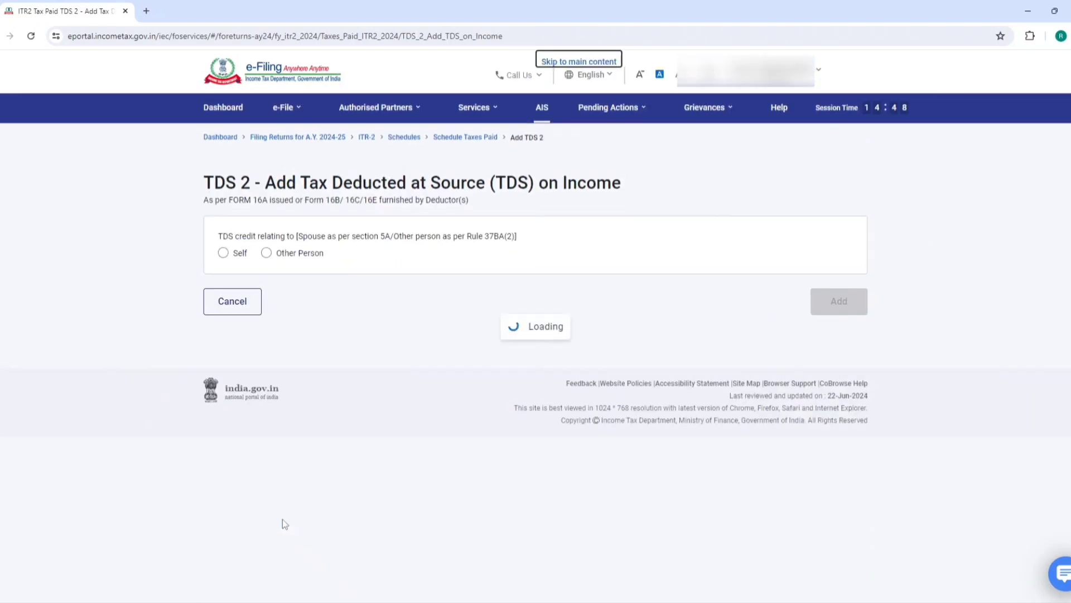
click(222, 254)
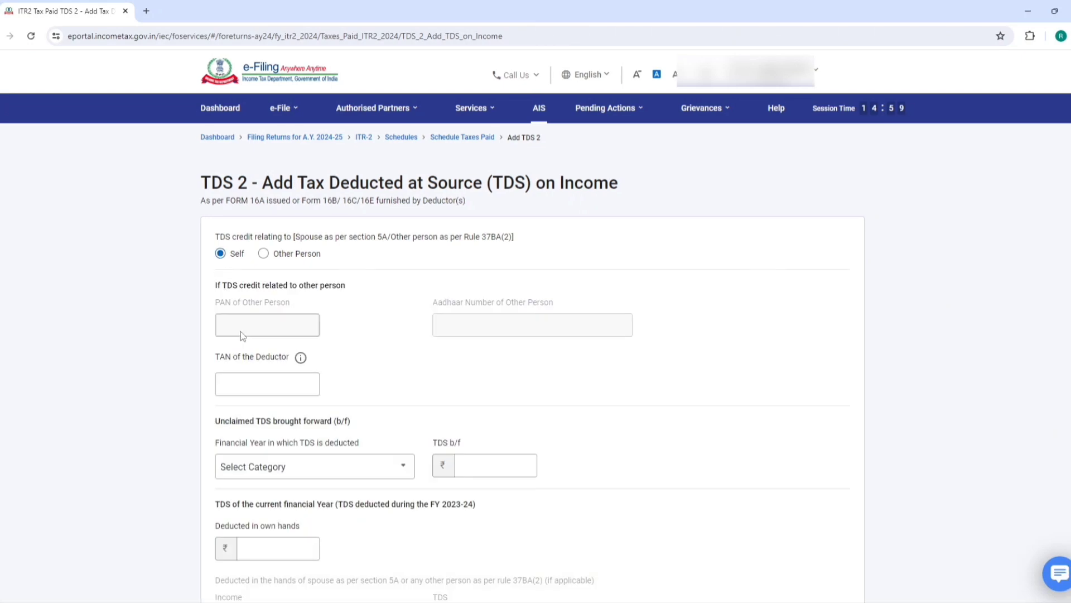
scroll(279, 408, down, 4)
scroll(259, 474, down, 6)
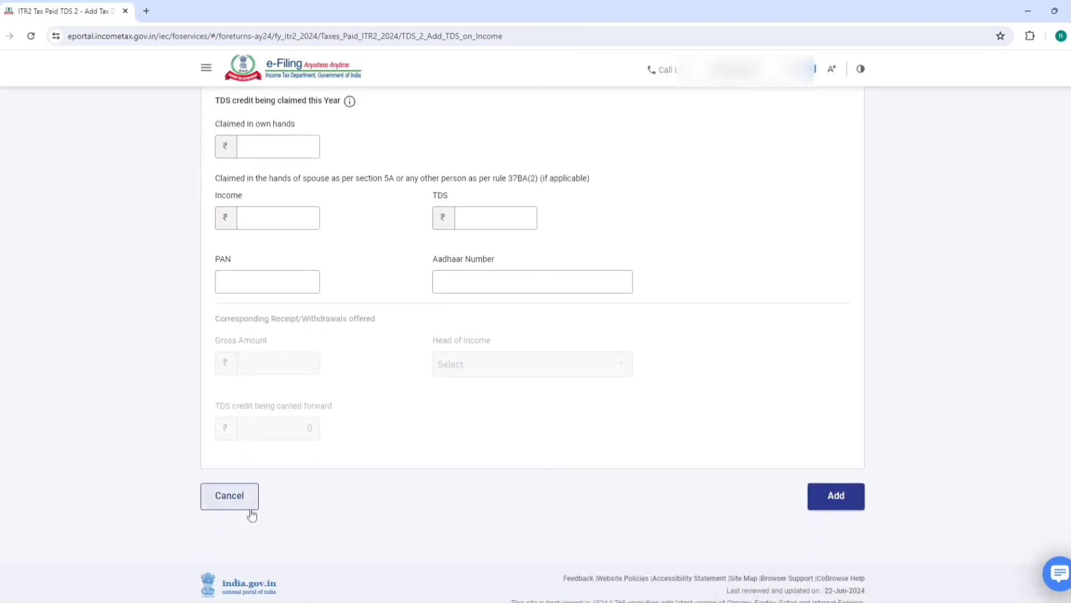
click(242, 496)
Expand TDS 1, confirm Tax Paid at ₹81, and open Part B - TTI
click(379, 316)
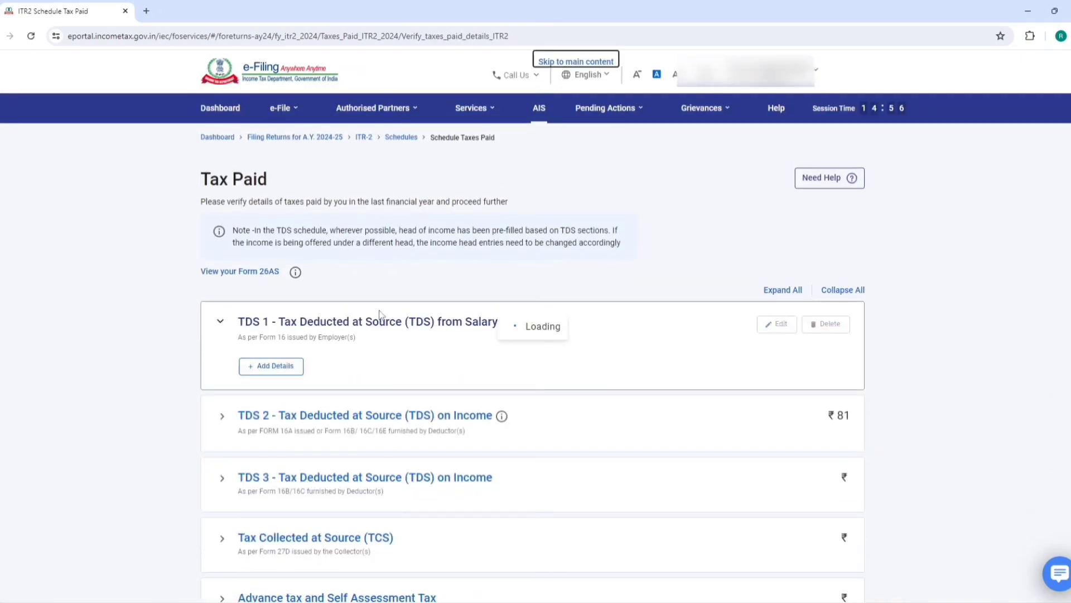
scroll(379, 322, down, 3)
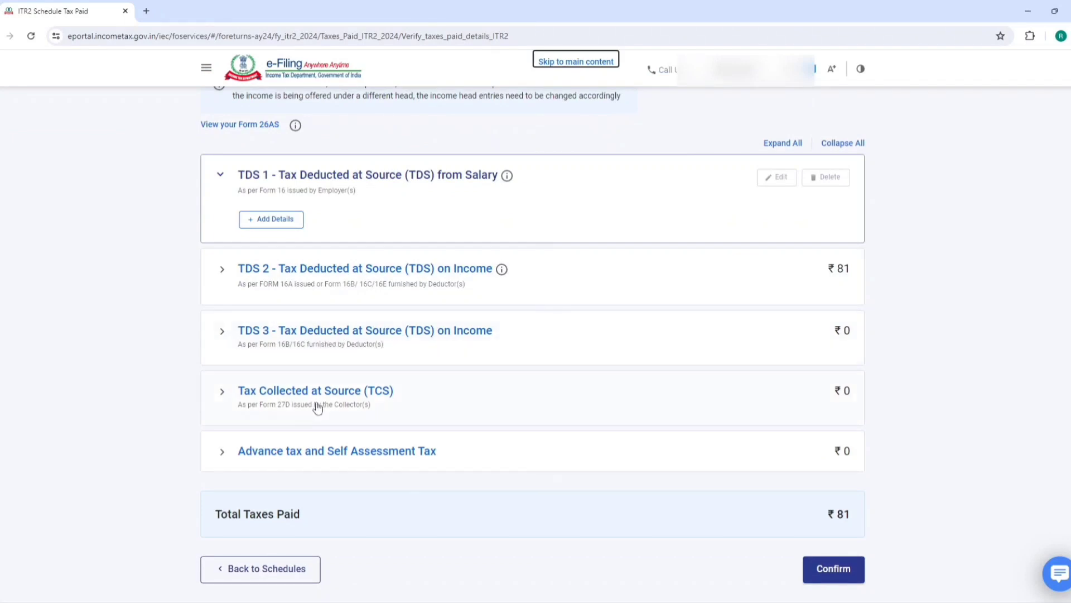
scroll(318, 407, down, 2)
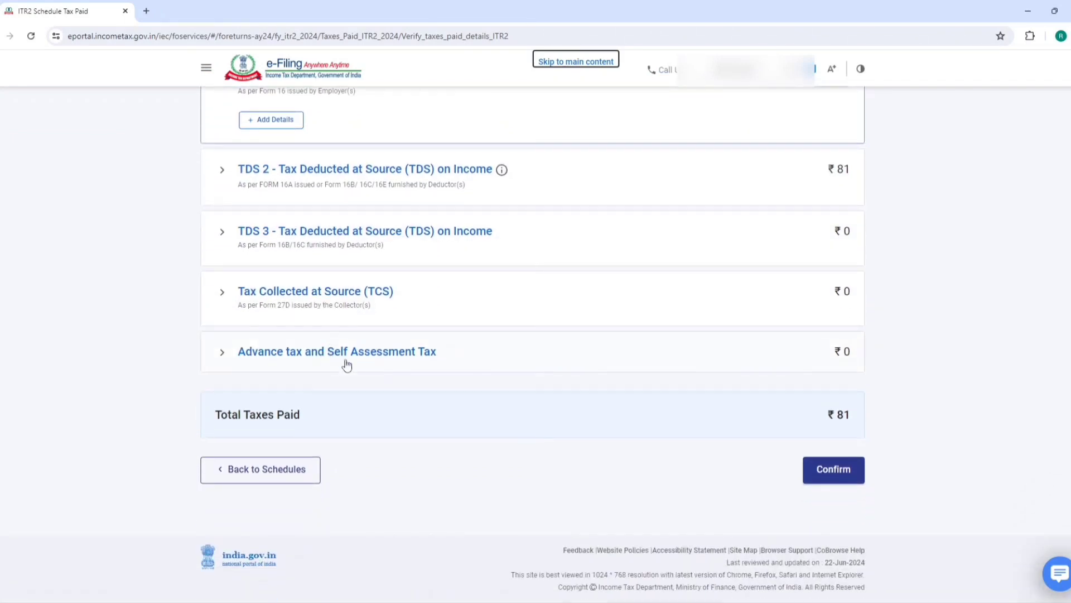
click(853, 481)
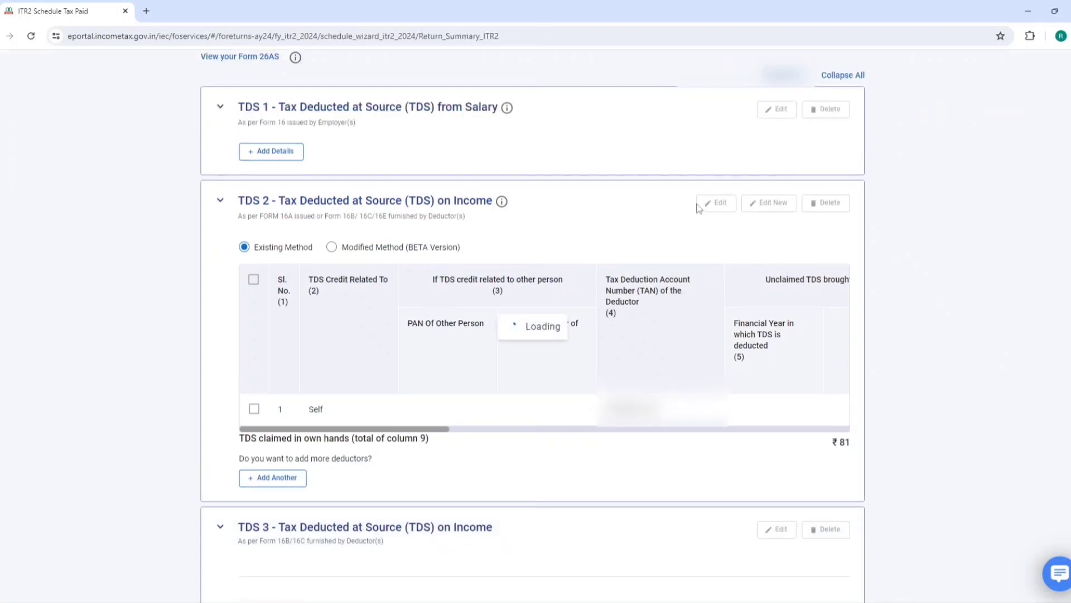
scroll(566, 304, down, 10)
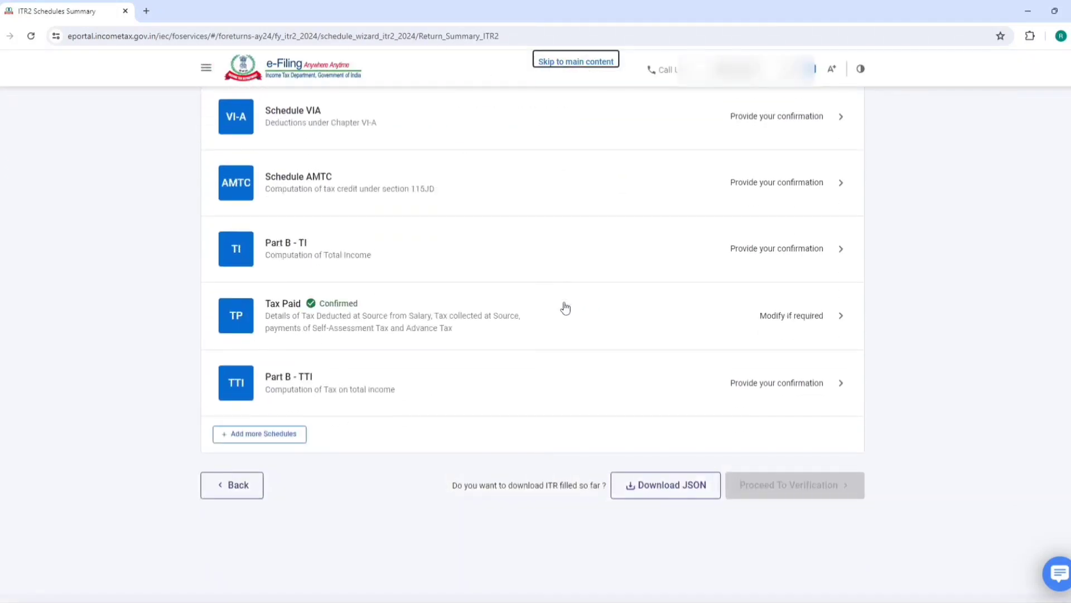
click(306, 389)
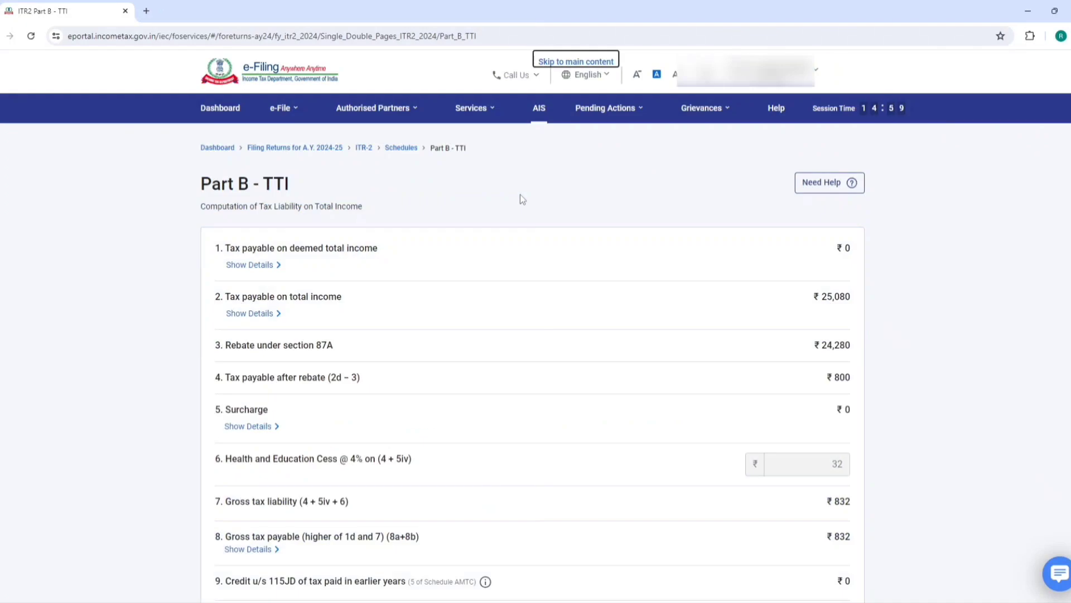
Review the Part B - TTI tax amounts and choose Pay Later for the ₹750 payable
scroll(778, 263, down, 3)
scroll(779, 263, down, 5)
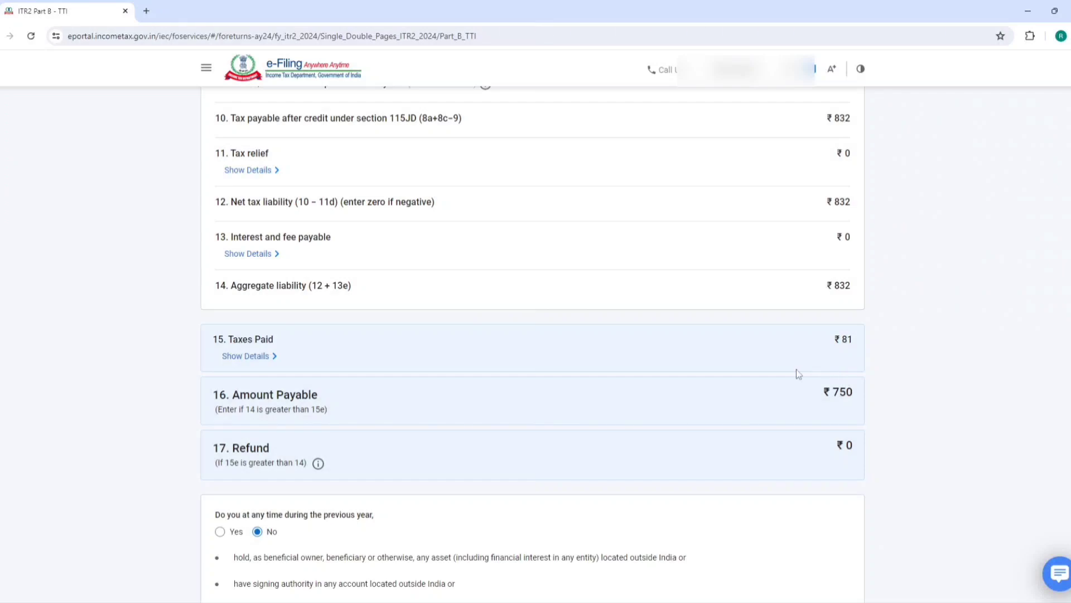
scroll(796, 369, up, 10)
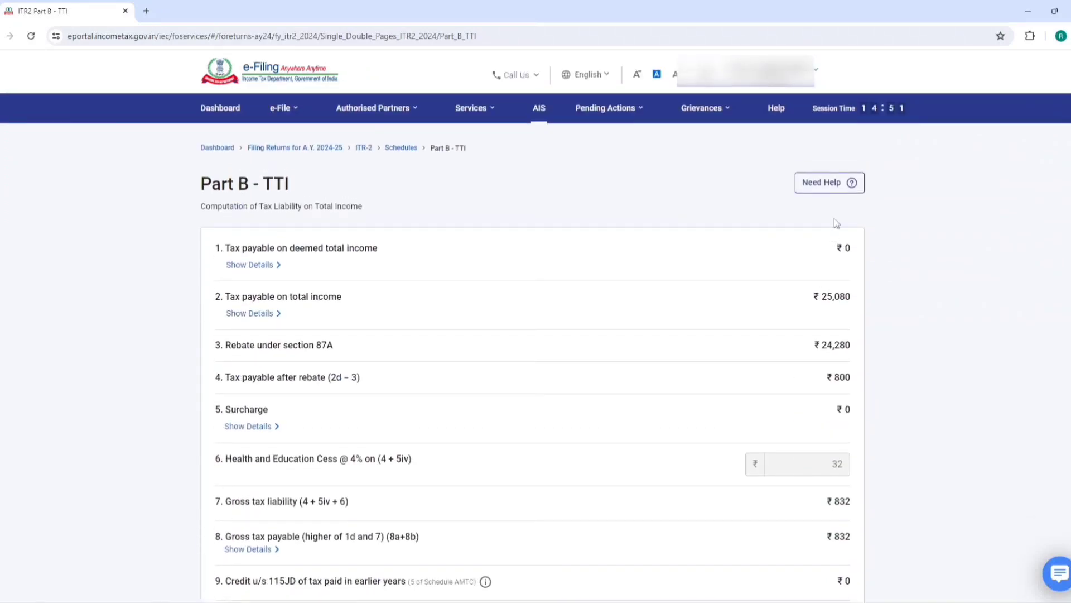
drag(814, 302, 845, 299)
scroll(843, 300, down, 2)
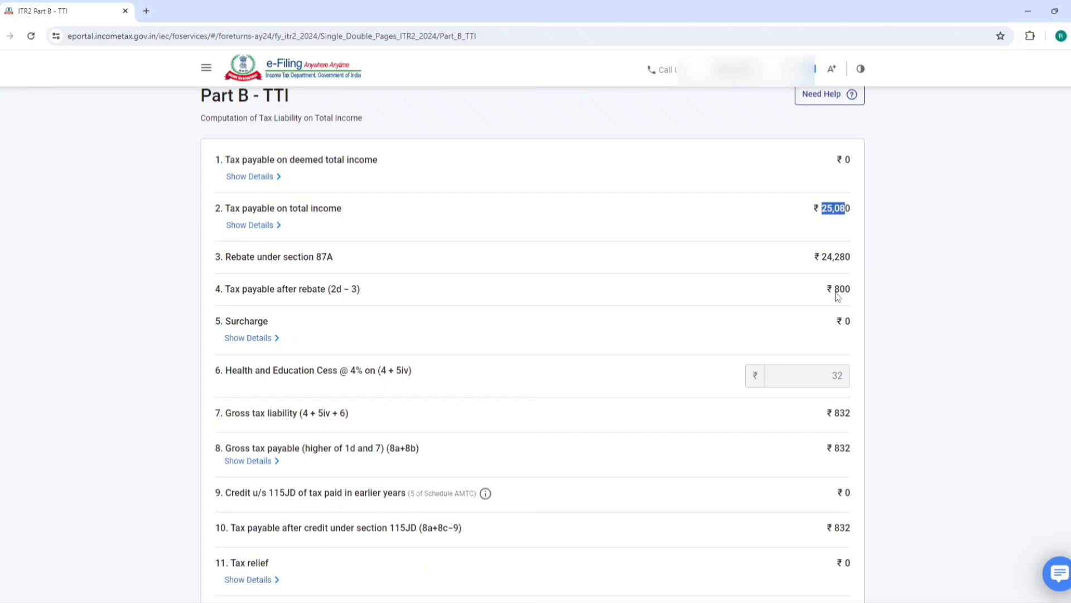
click(820, 225)
scroll(801, 281, down, 1)
scroll(802, 282, down, 10)
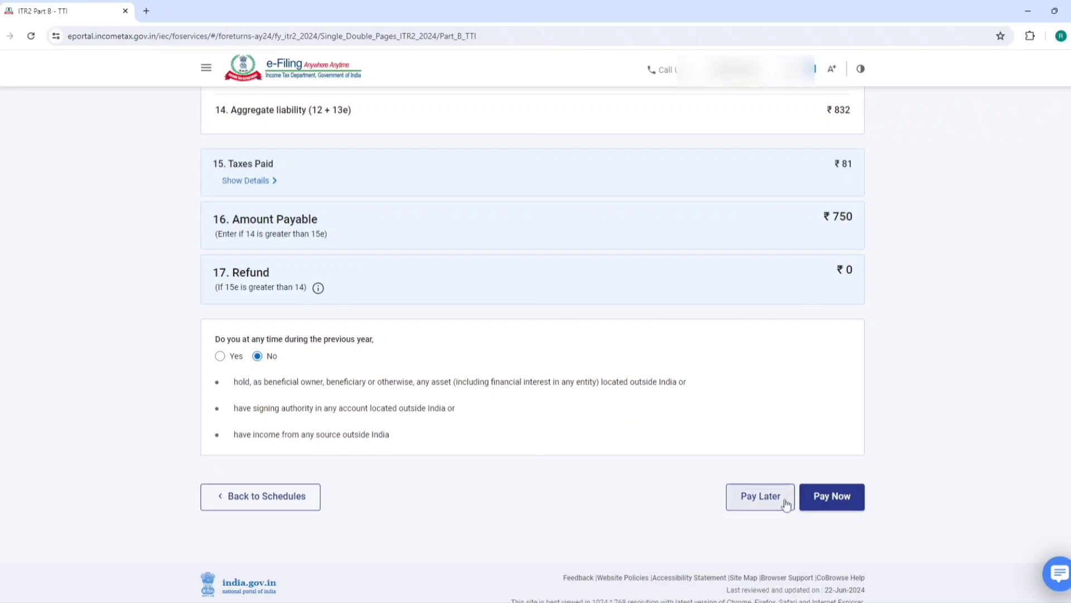
click(766, 501)
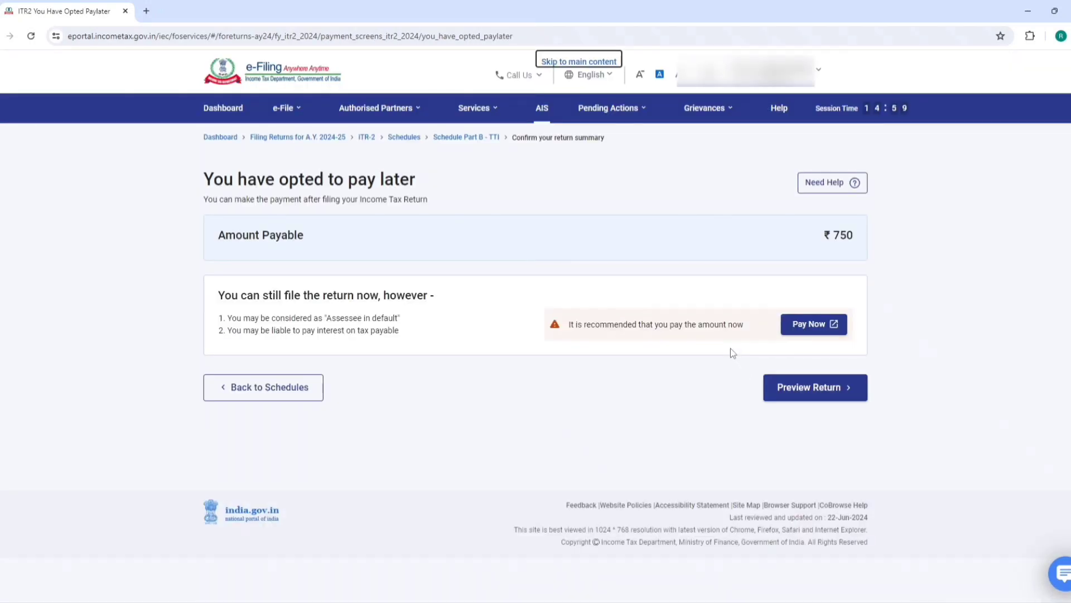
Preview the return, accepting the declaration, and proceed to the full preview
click(795, 390)
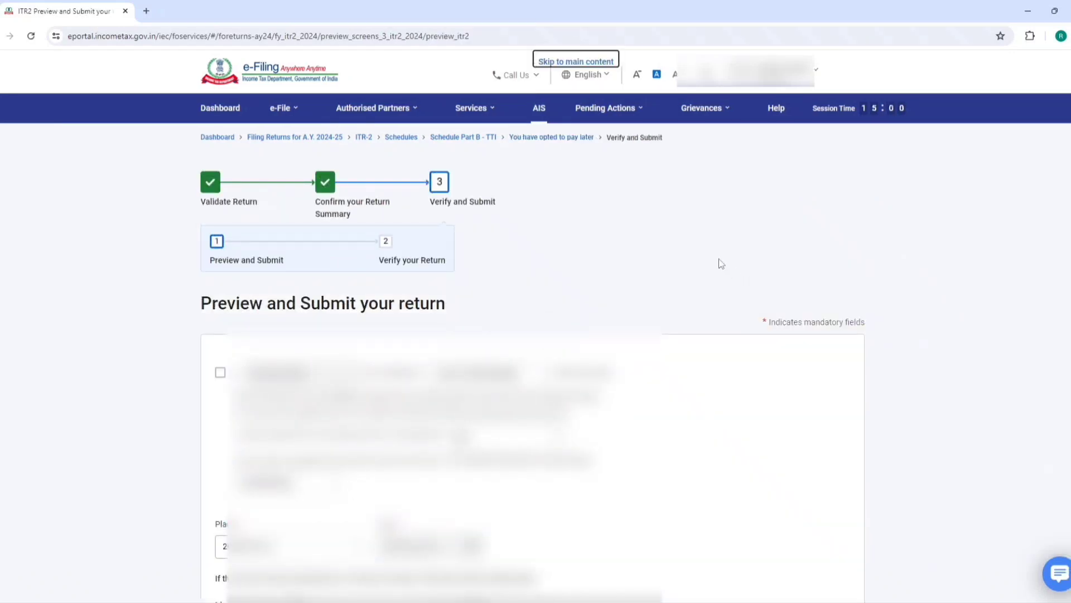
click(220, 372)
scroll(220, 372, down, 4)
click(812, 542)
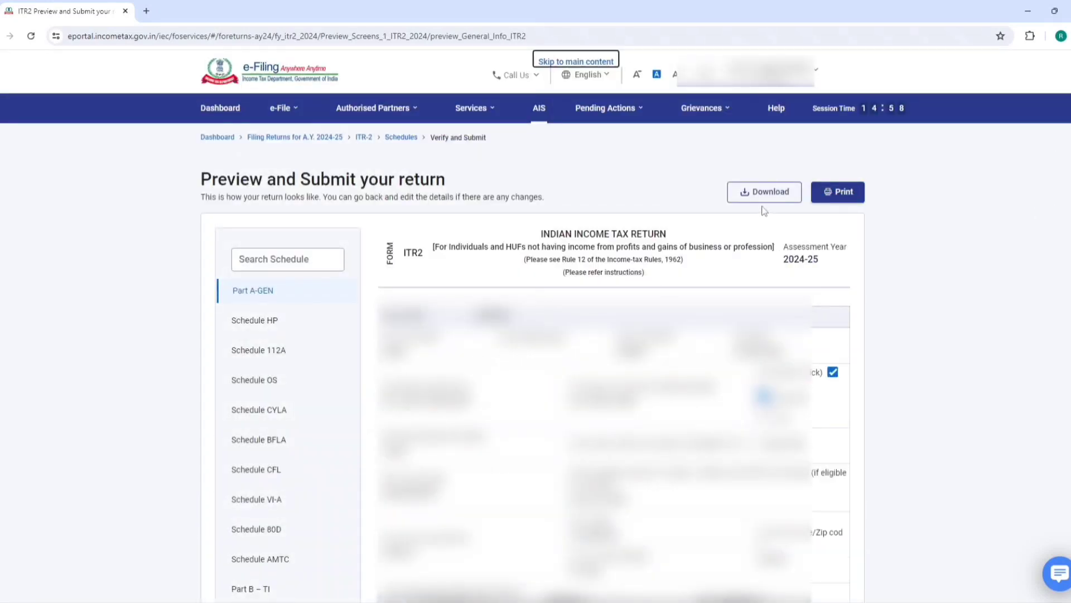
Validate the return, fix the error, revalidate successfully, and proceed to verification
scroll(532, 346, down, 15)
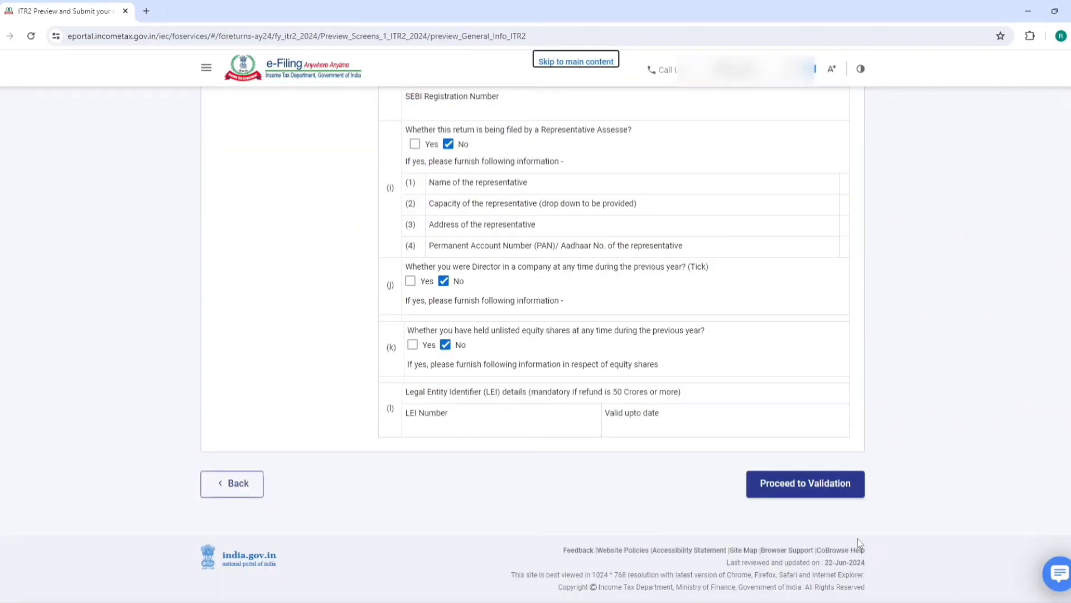
click(796, 484)
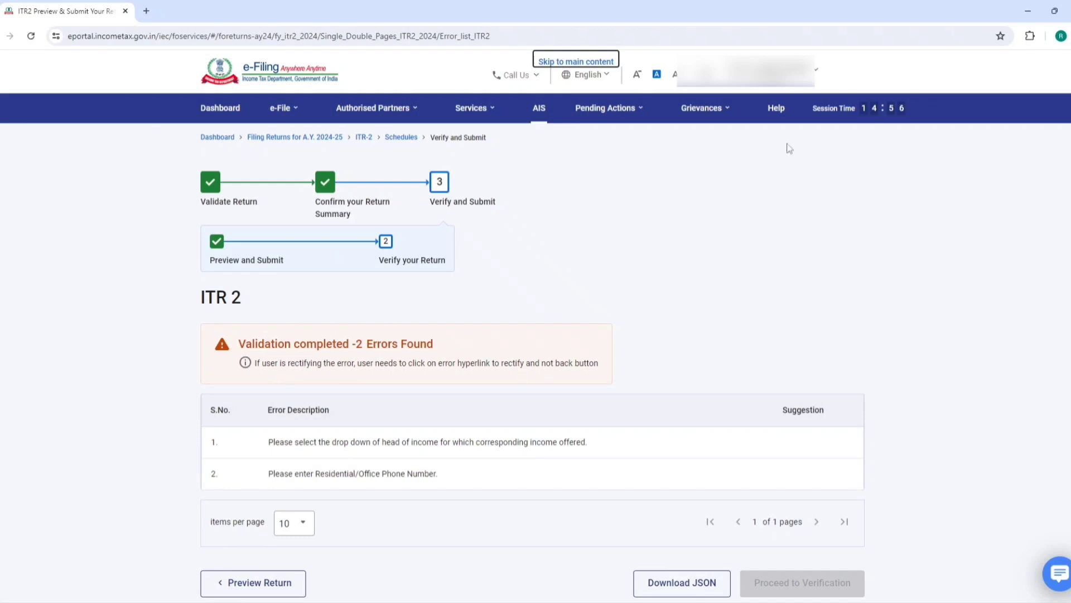
click(397, 444)
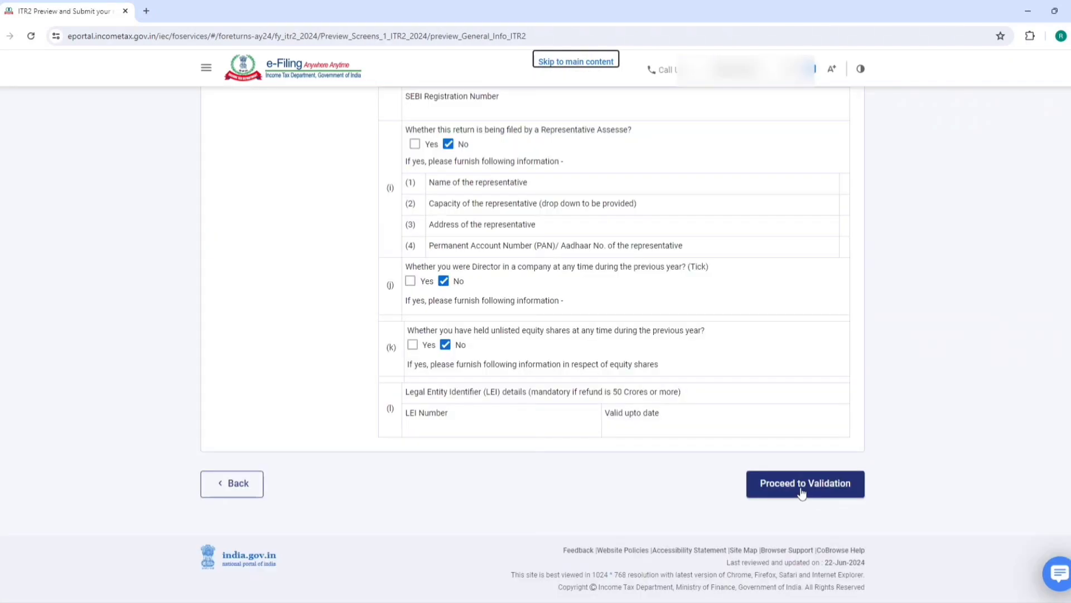
click(801, 489)
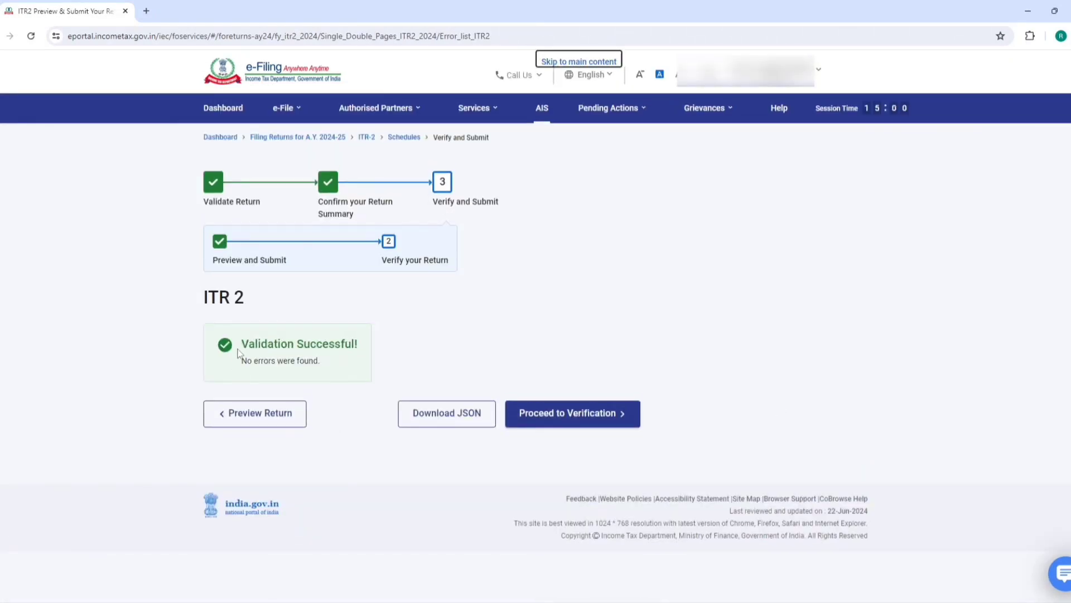
drag(240, 342, 391, 332)
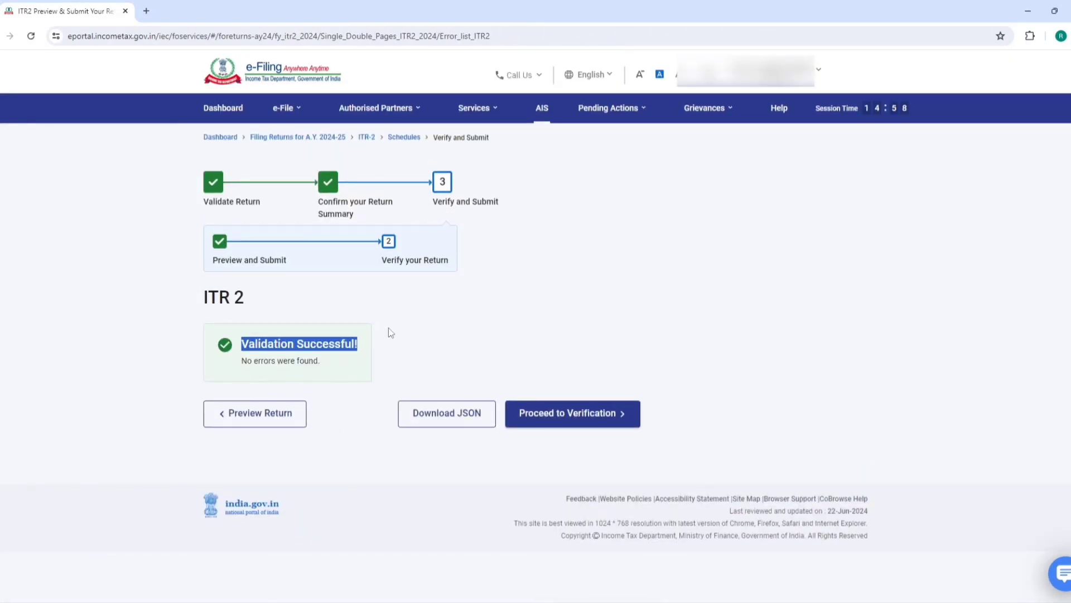
click(196, 393)
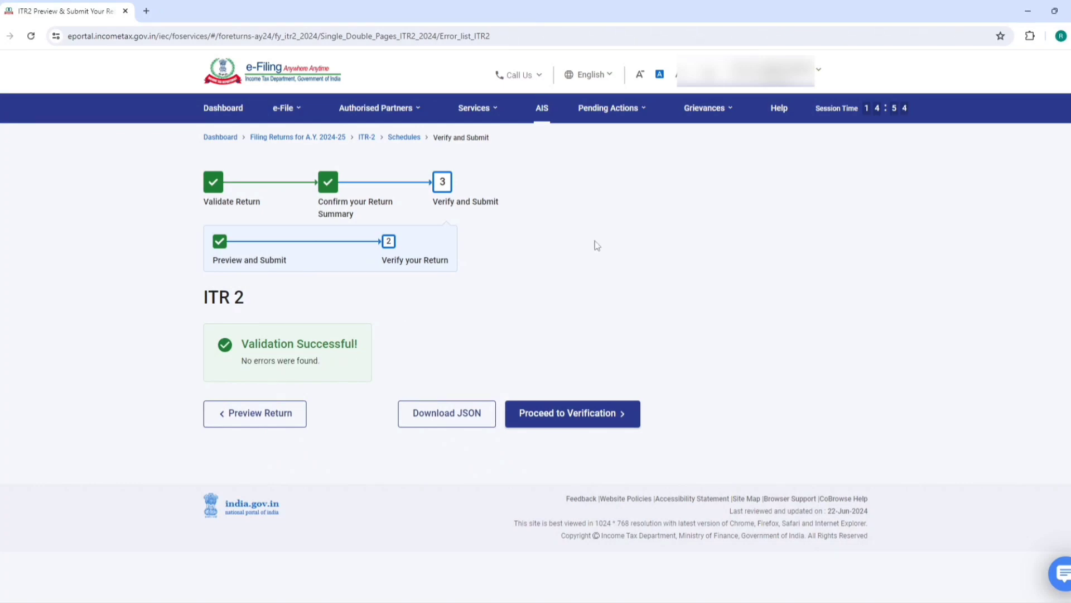
click(566, 422)
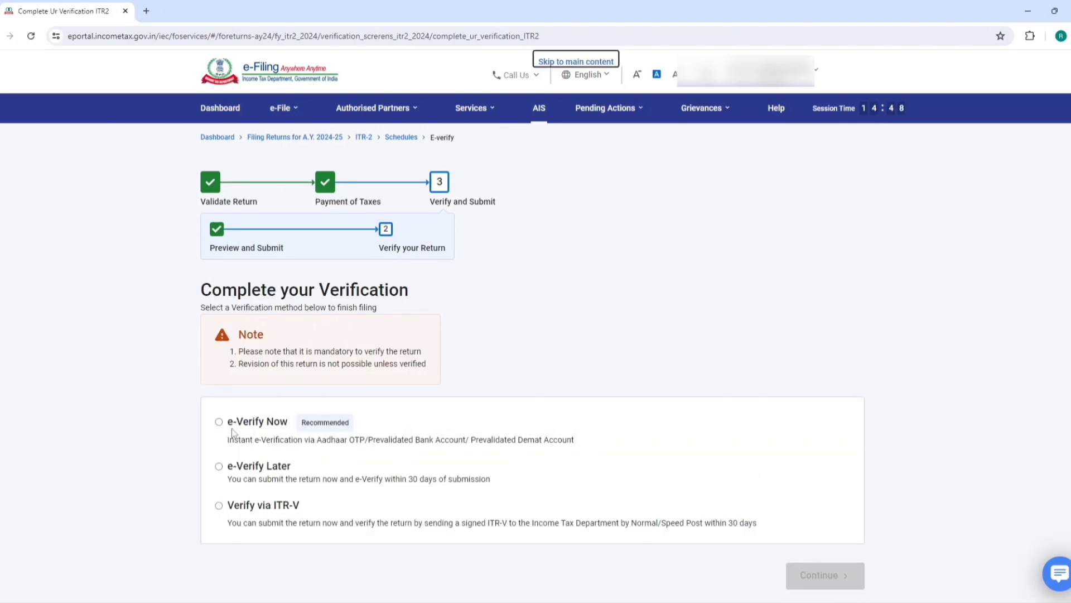
Choose e-Verify Now via Aadhaar OTP, agree, generate the OTP, and enter it
click(234, 430)
click(822, 580)
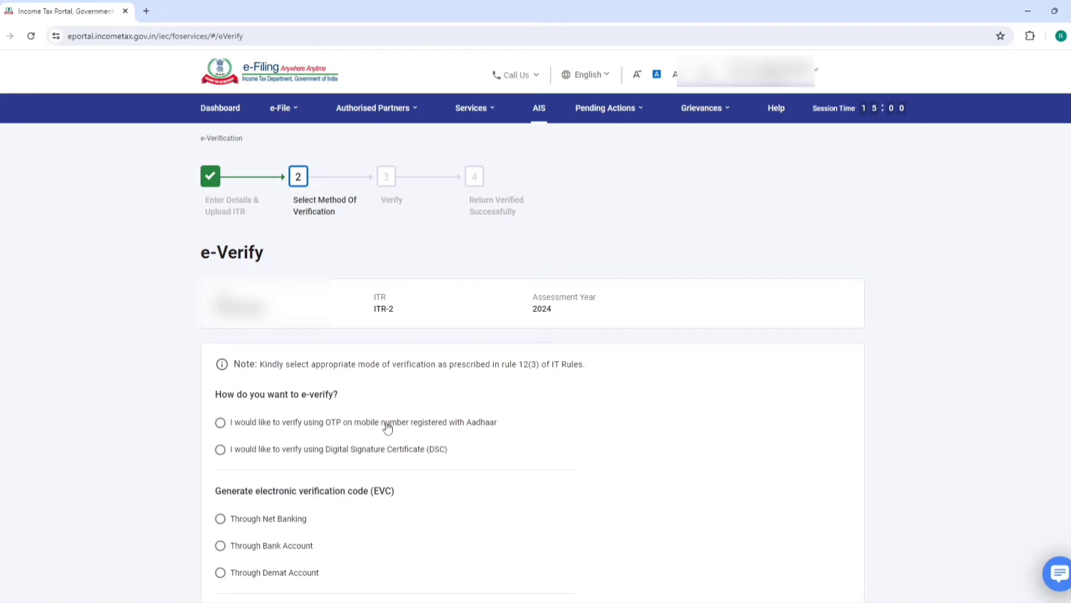
click(388, 428)
scroll(713, 407, down, 4)
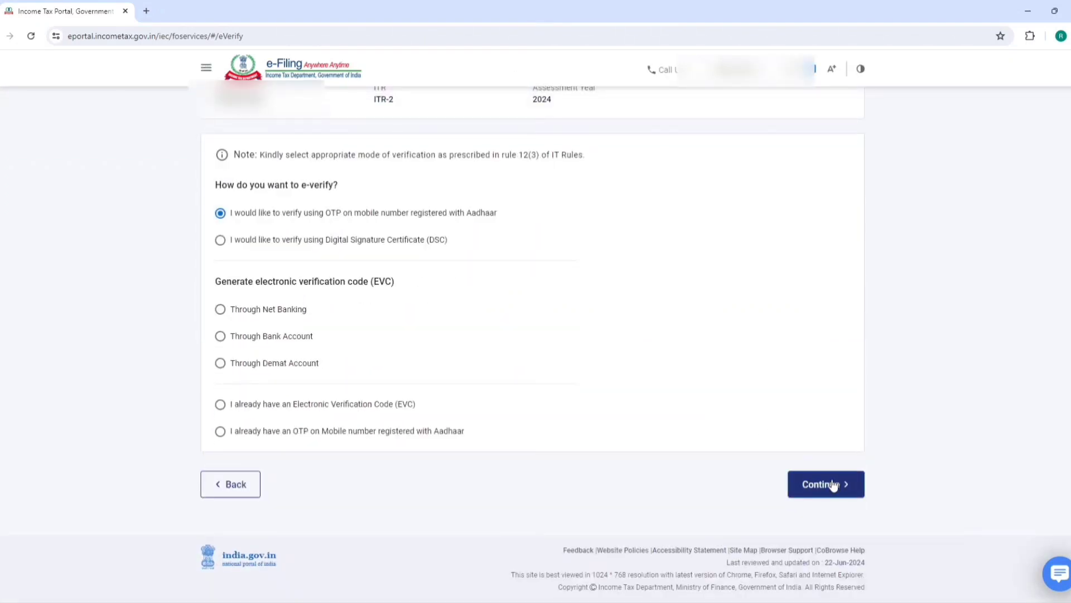
click(834, 486)
click(387, 352)
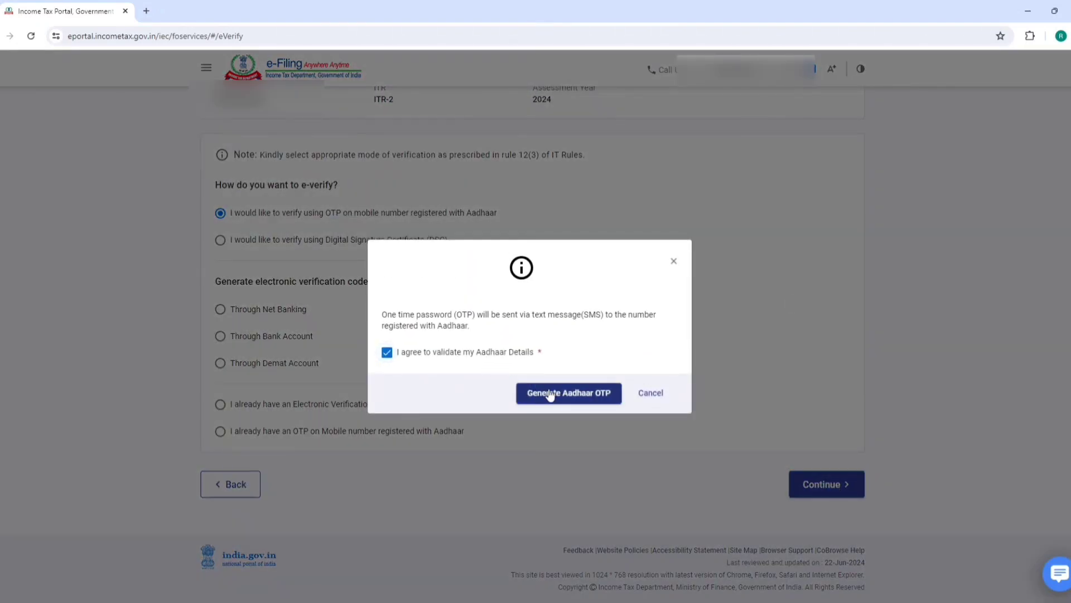
click(553, 393)
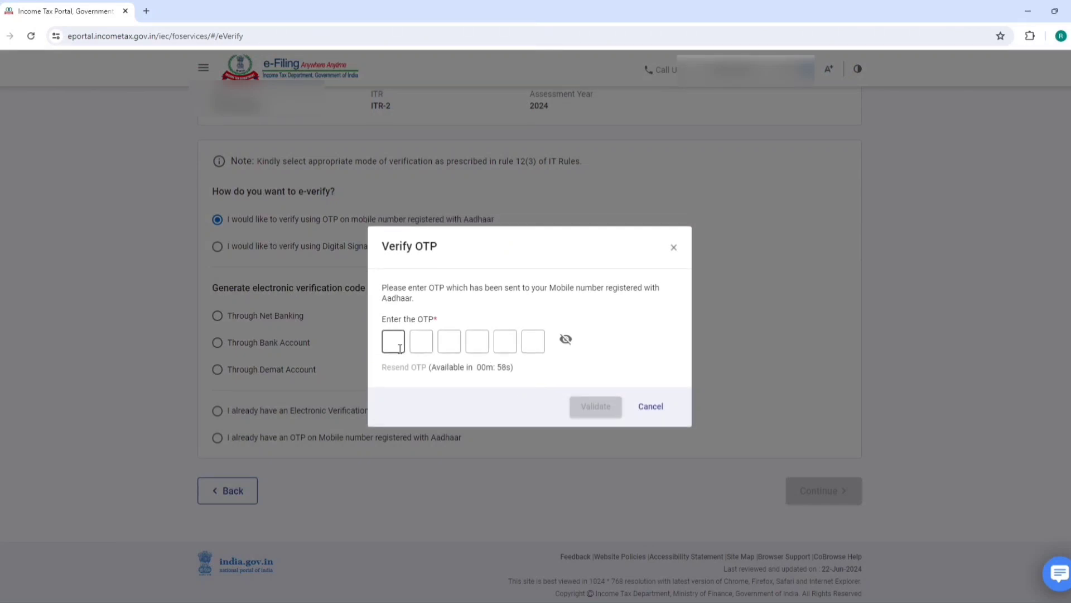
text(••••••)
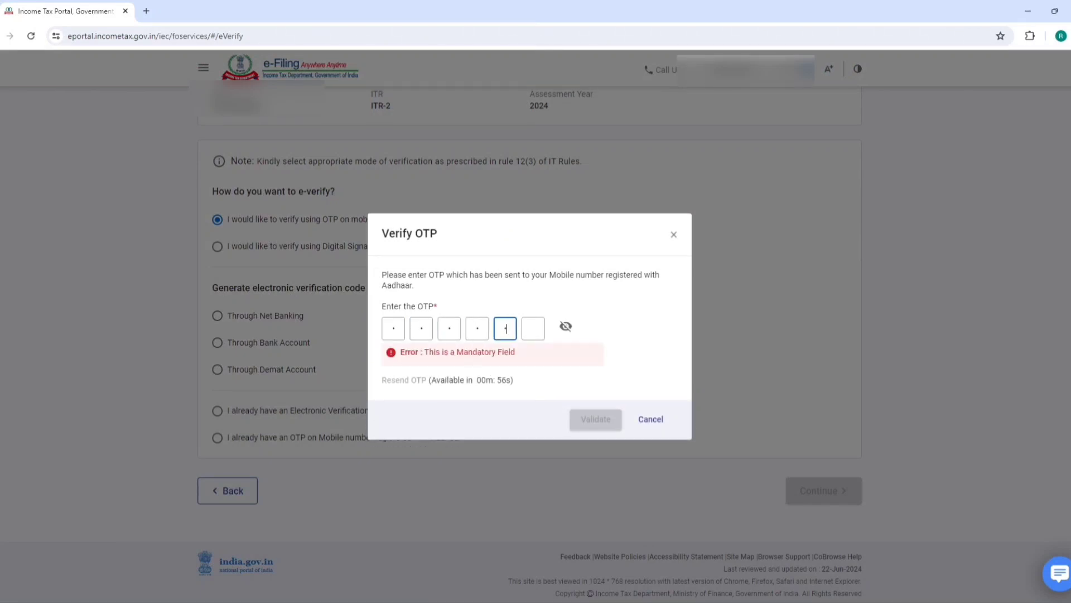